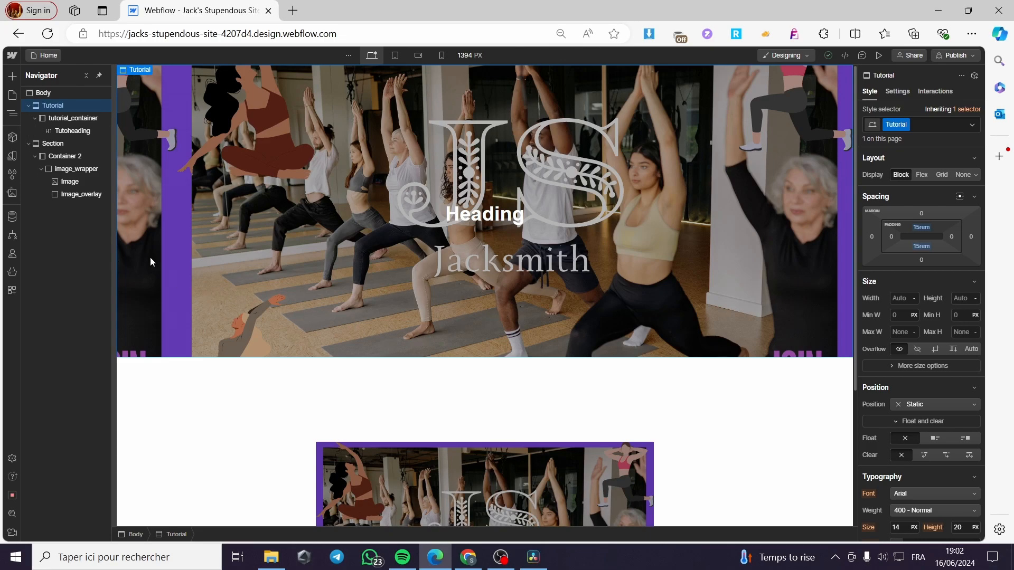
Delete both existing sections, Section and Tutorial, so the page body is empty
click(55, 143)
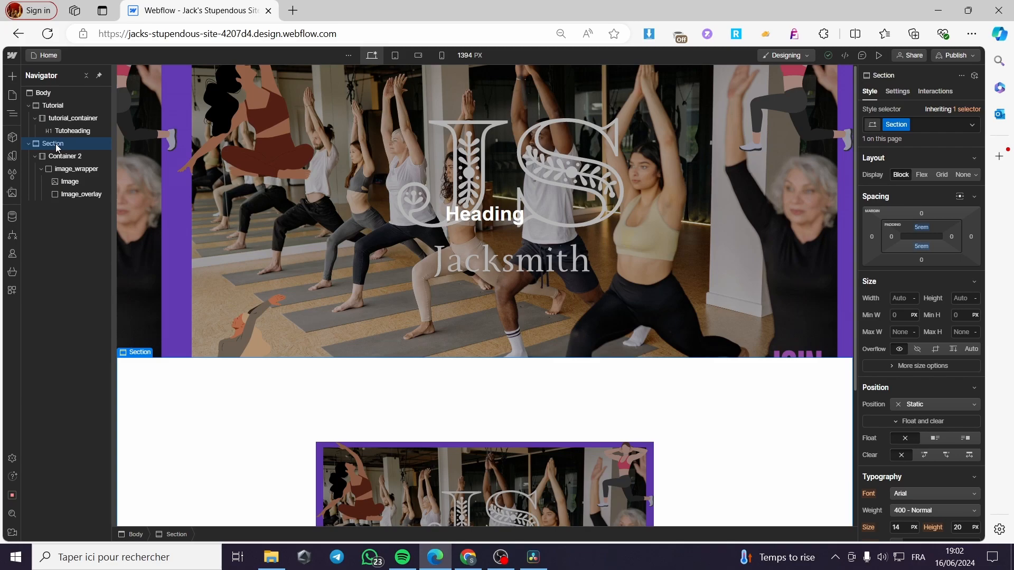
key(Delete)
key(Delete)
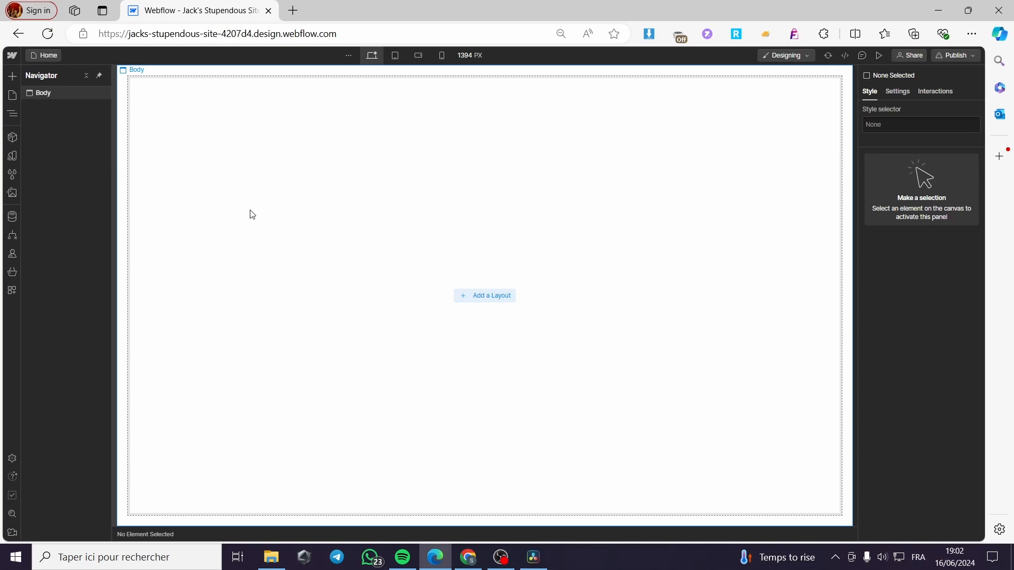
Add a Section to the empty page body and place a Container inside it
click(13, 79)
drag(43, 169, 233, 167)
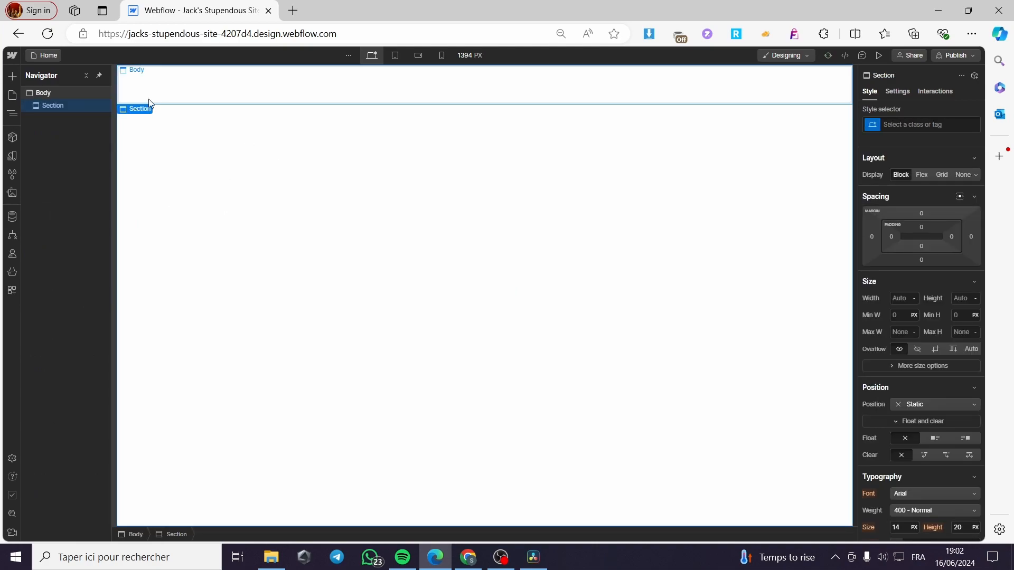
click(11, 80)
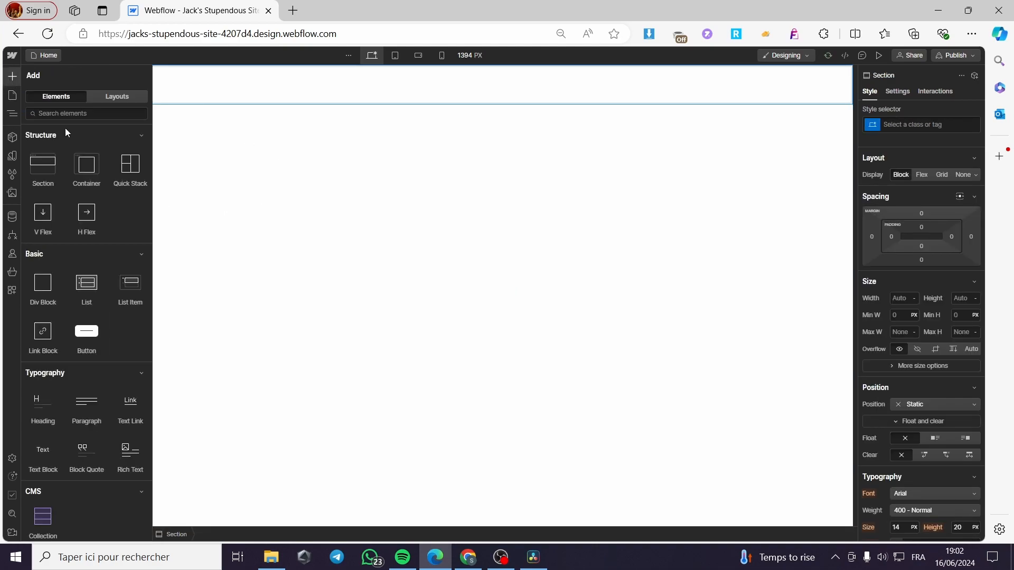
drag(87, 167, 295, 87)
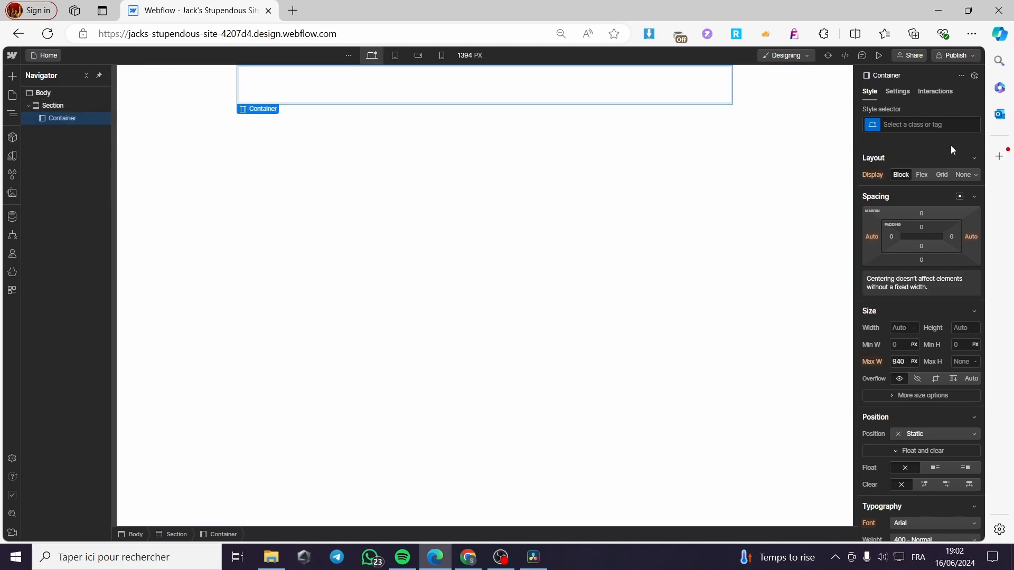
Assign the class tutorial_container to the new container
click(920, 125)
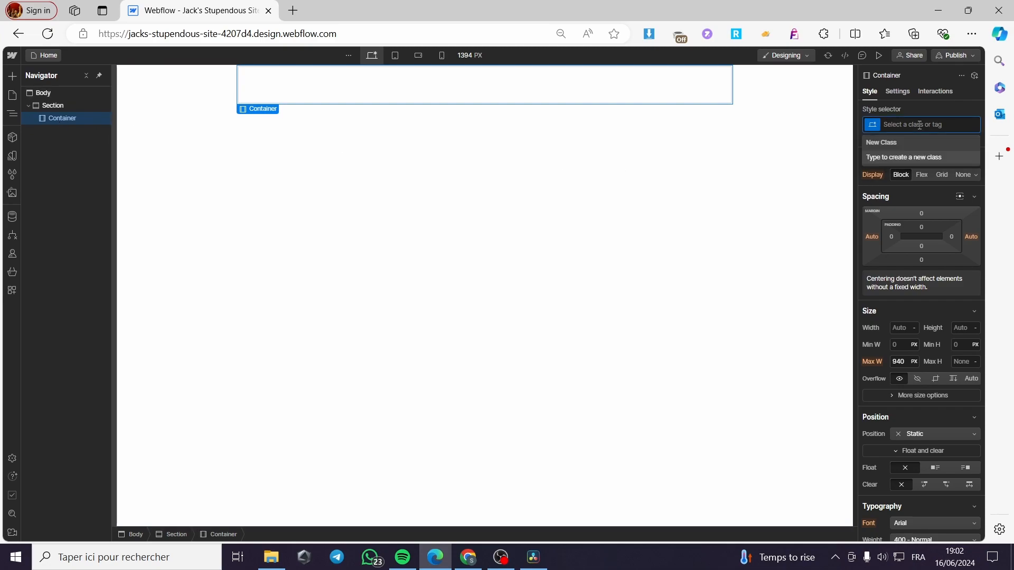
text(Tutoriam)
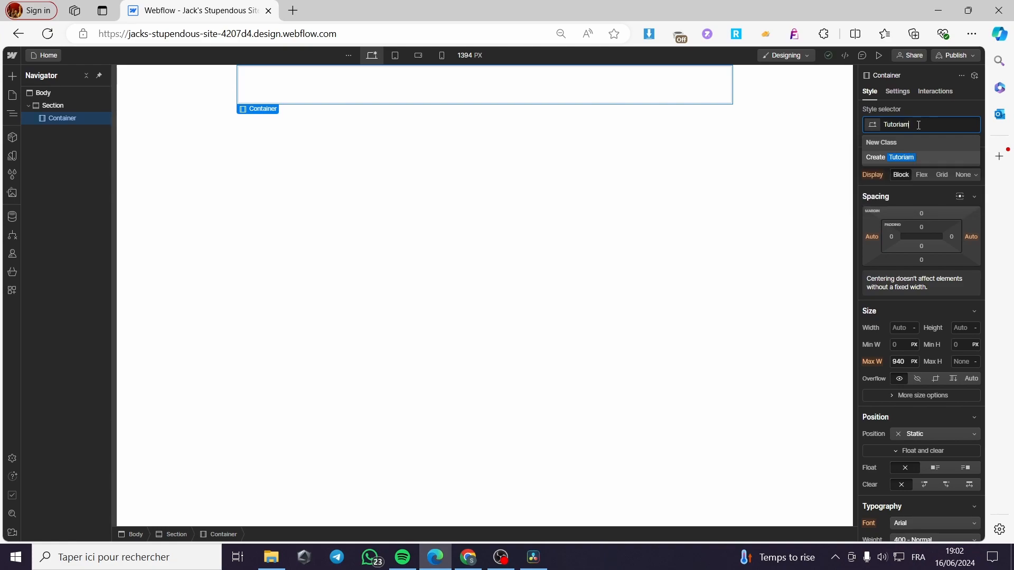
key(BackSpace)
text(l)
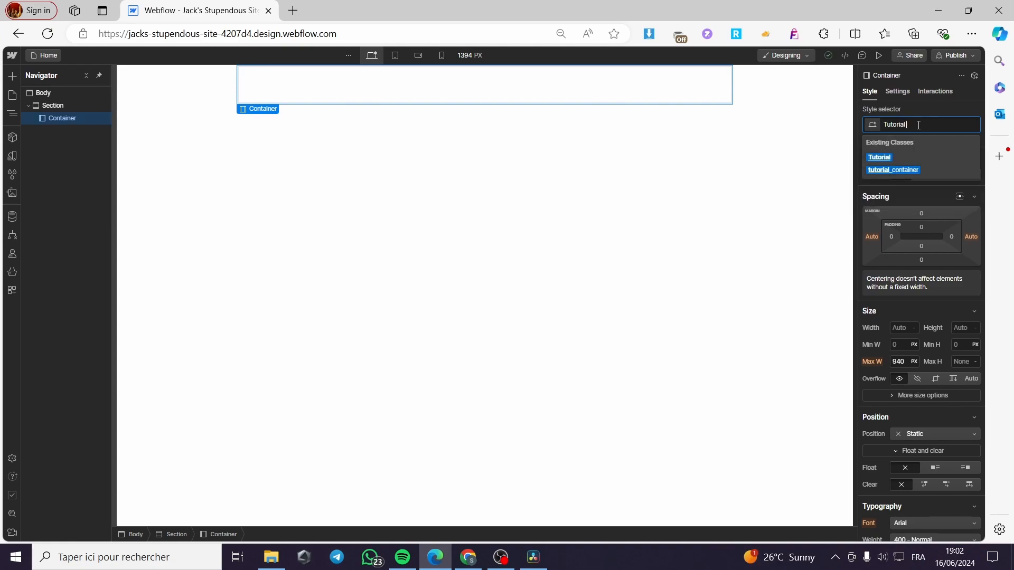
text( container)
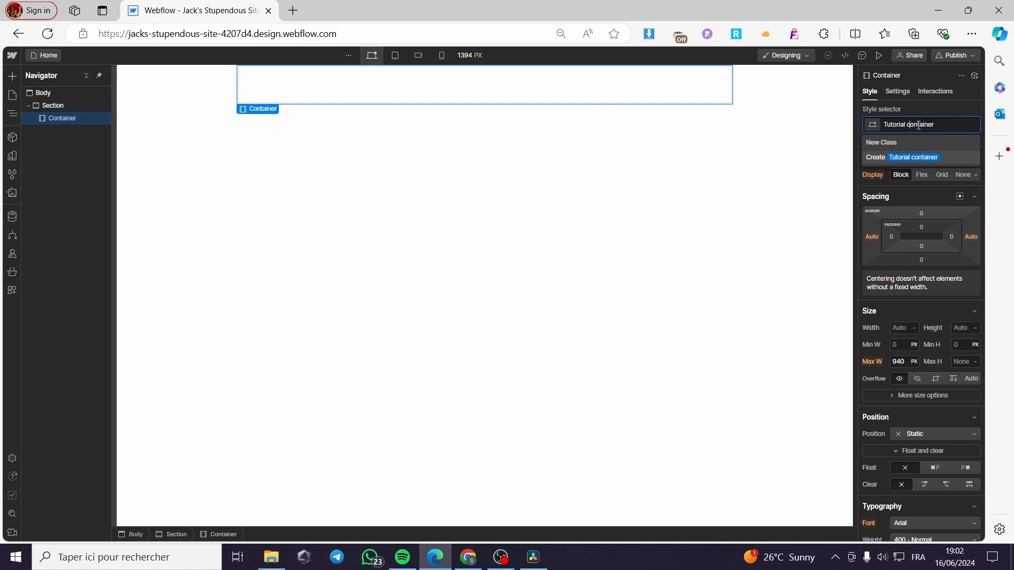
key(BackSpace)
text(_)
key(Return)
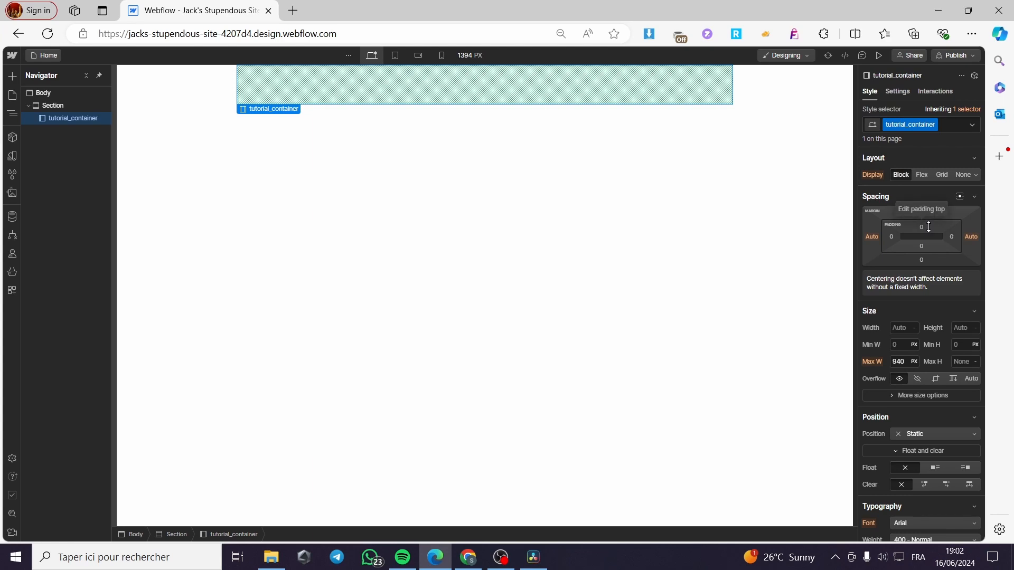
Set the top padding of tutorial_container to 15 rem
click(925, 227)
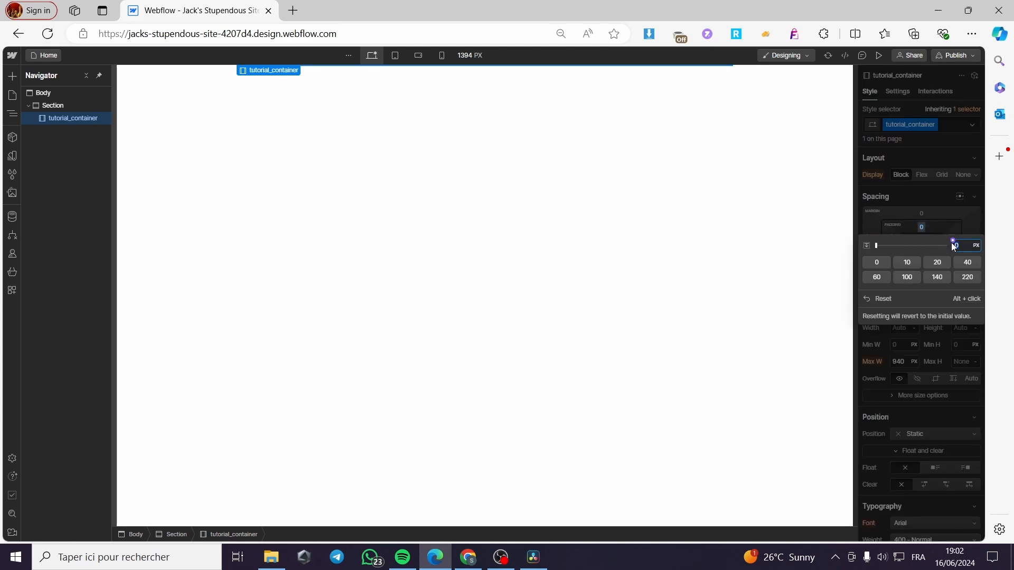
click(976, 246)
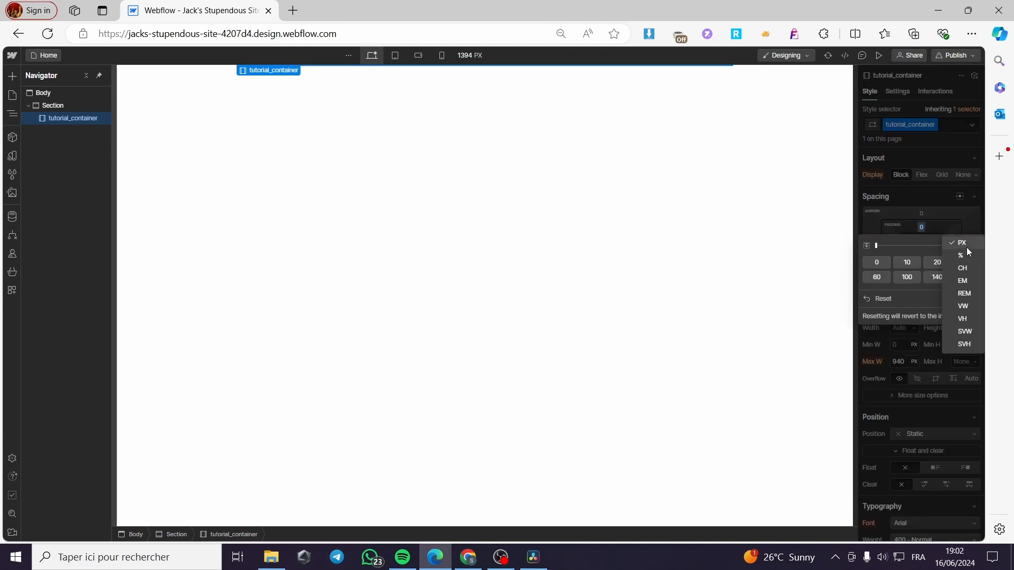
click(970, 293)
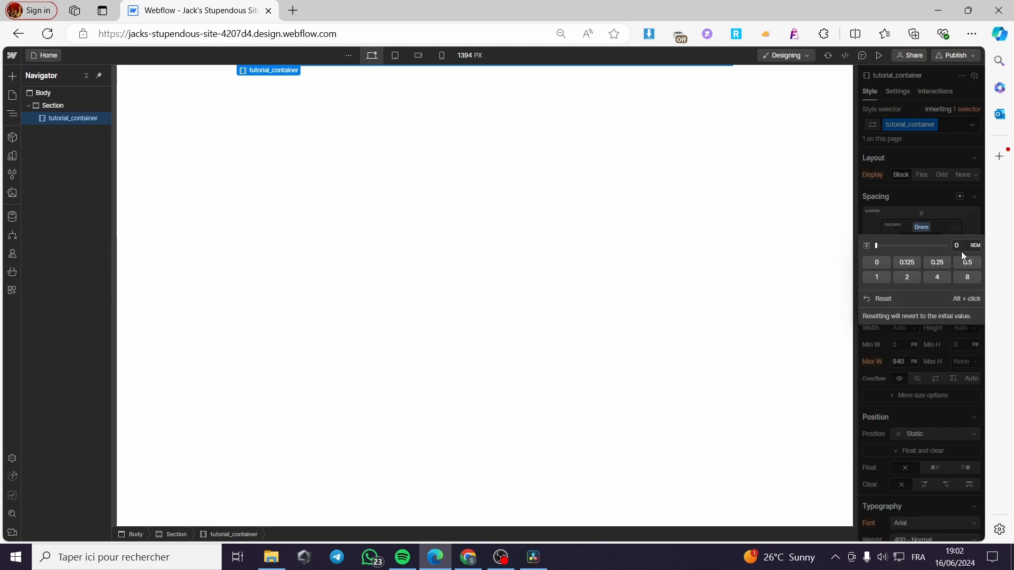
drag(968, 247, 957, 246)
text(15)
key(Return)
Set the bottom padding of tutorial_container to 15 rem
click(923, 247)
click(976, 265)
click(976, 309)
click(955, 266)
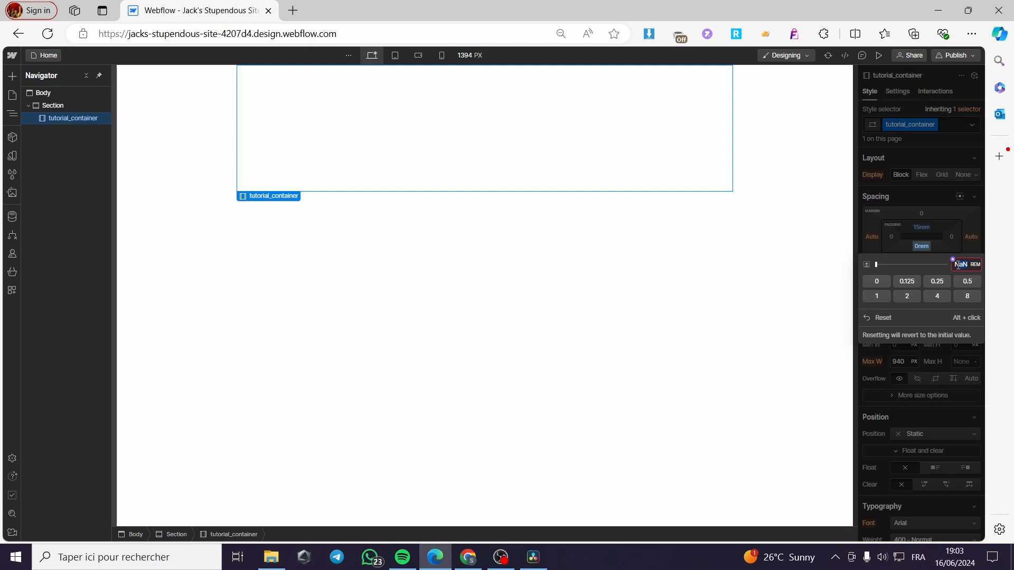
text(15)
key(Return)
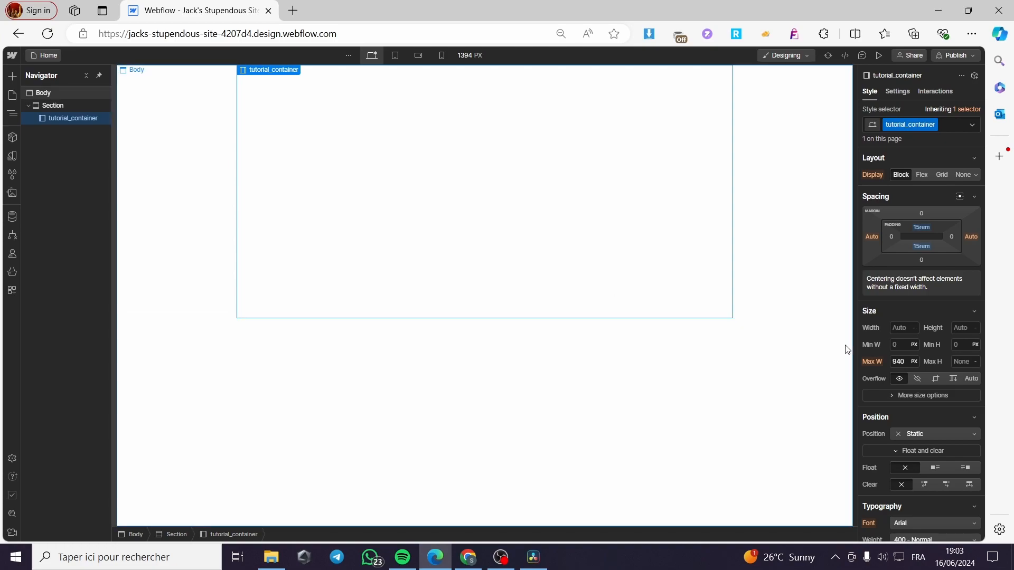
Reduce both the bottom and top padding of tutorial_container to 10 rem
click(921, 249)
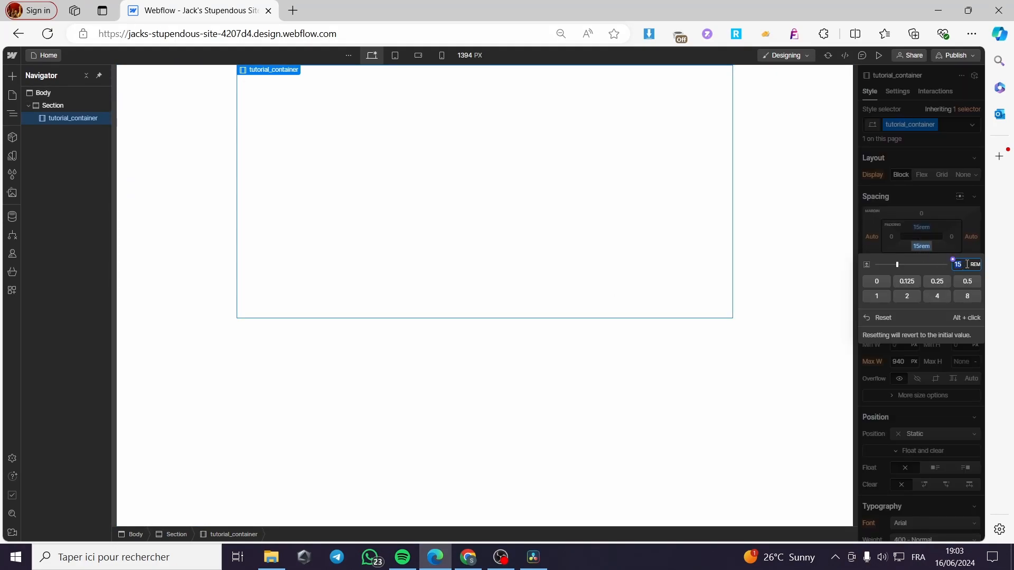
text(10)
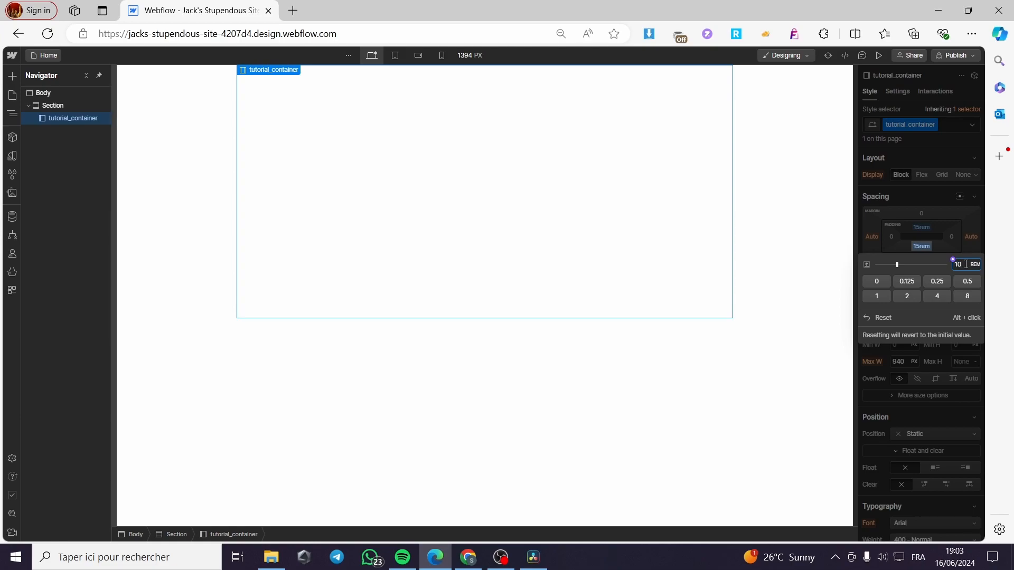
key(Return)
click(928, 227)
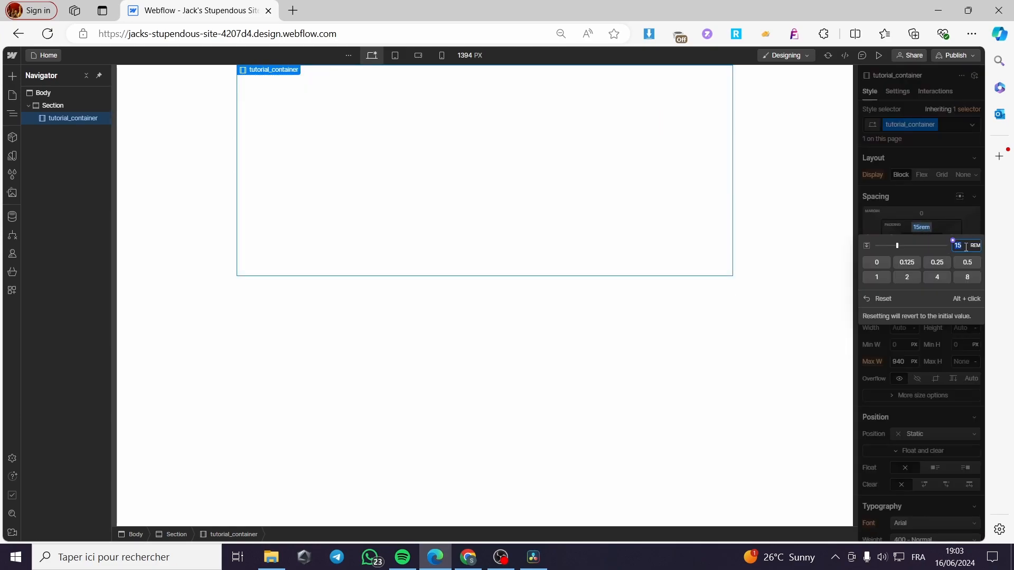
text(10)
key(Return)
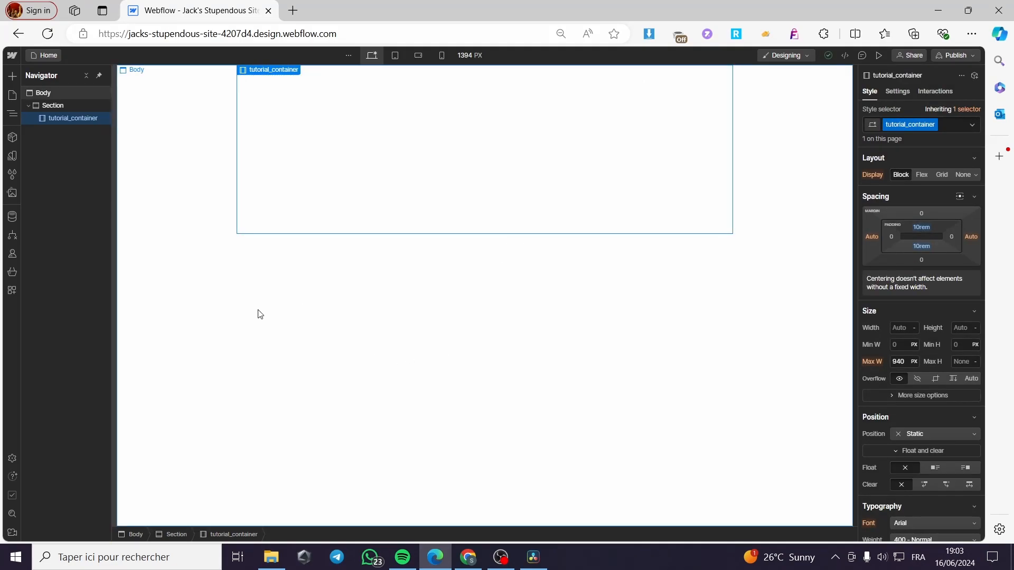
click(12, 77)
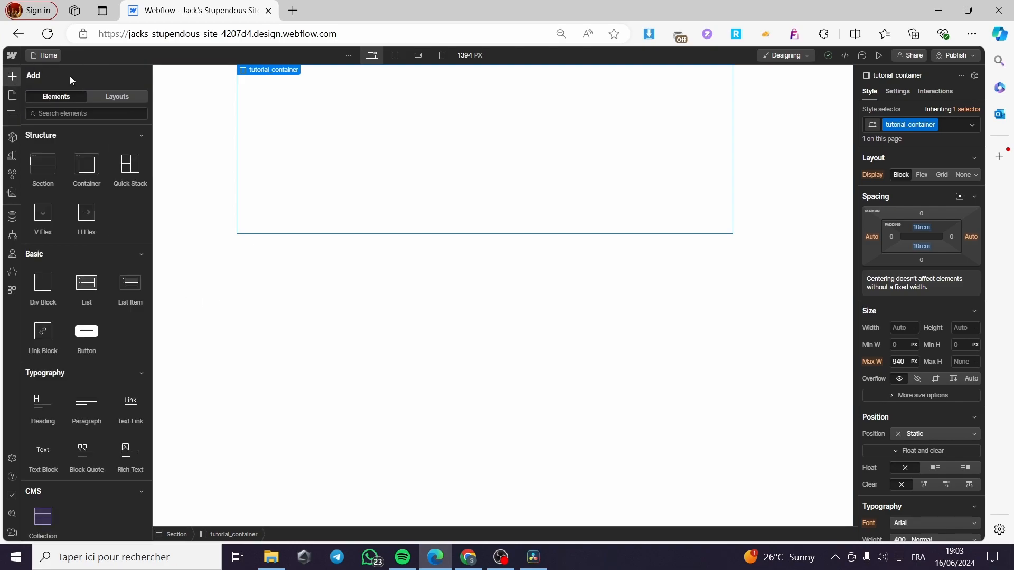
click(77, 112)
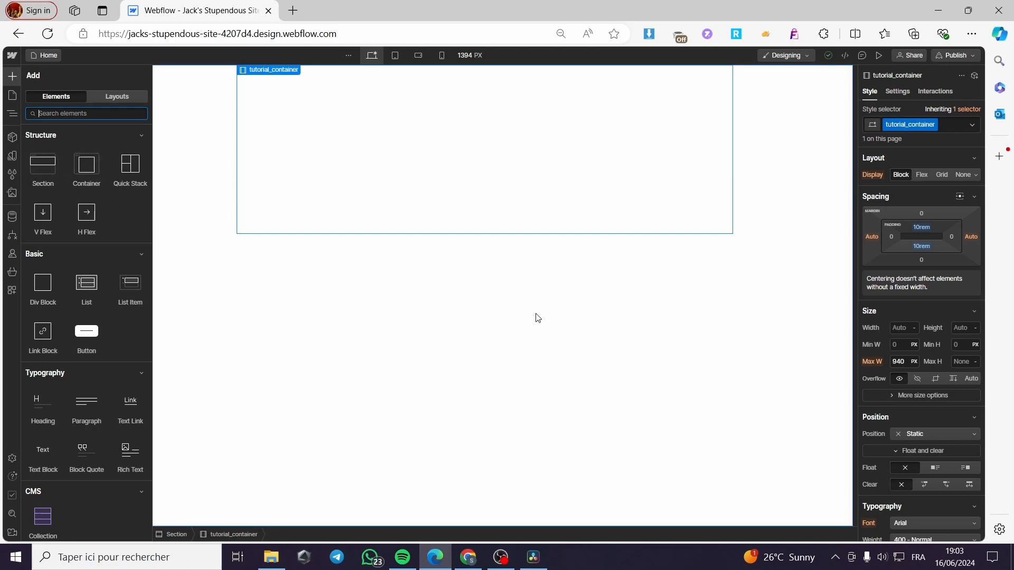
scroll(912, 362, down, 4)
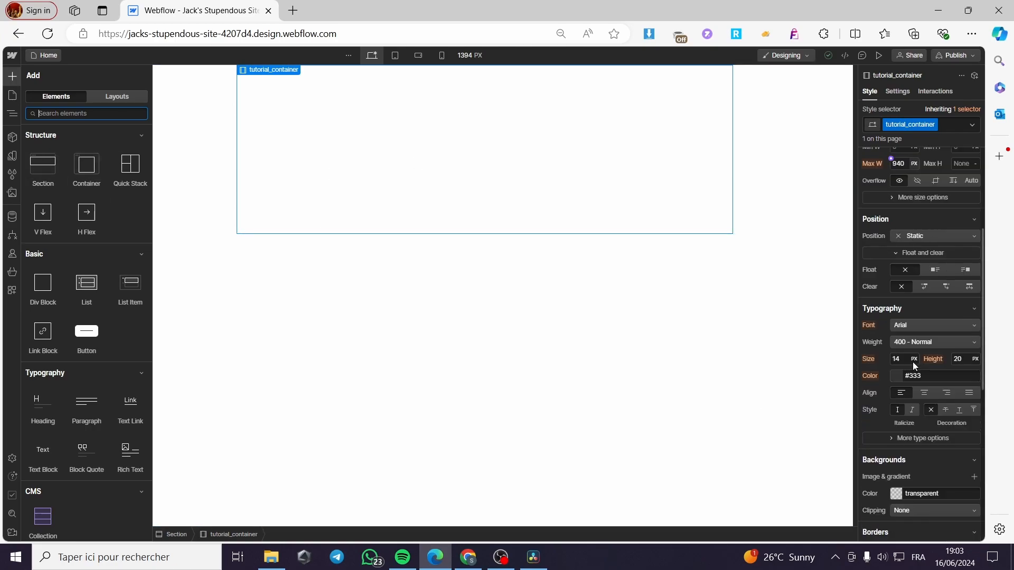
scroll(912, 362, up, 1)
click(217, 148)
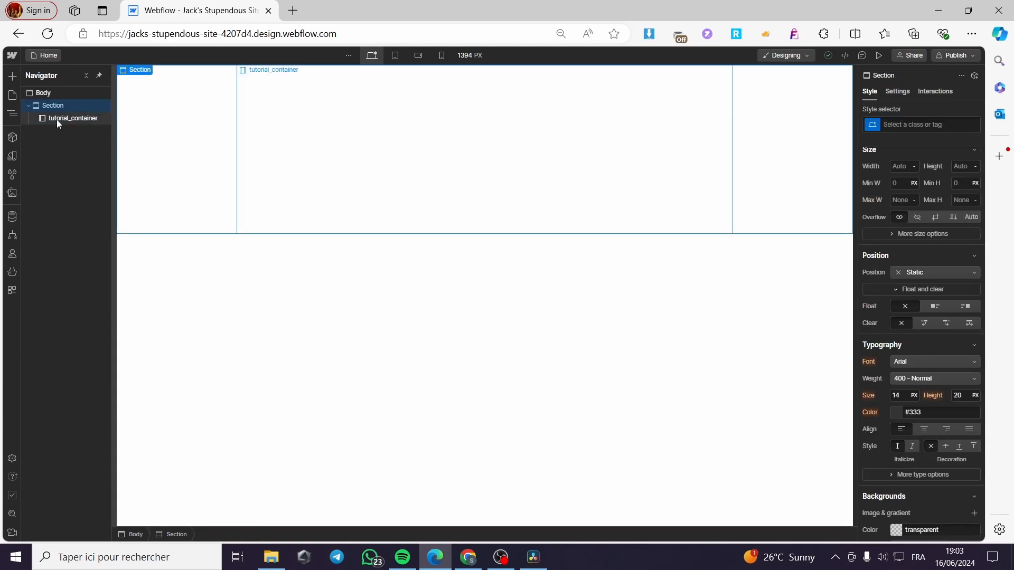
Add a background image layer to tutorial_container with the default placeholder image
click(57, 118)
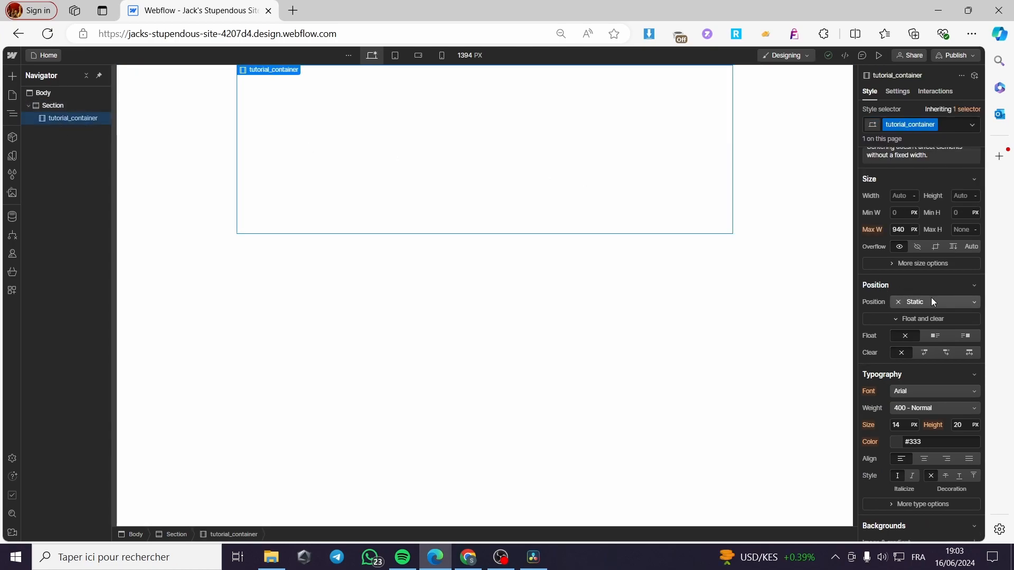
scroll(932, 301, down, 5)
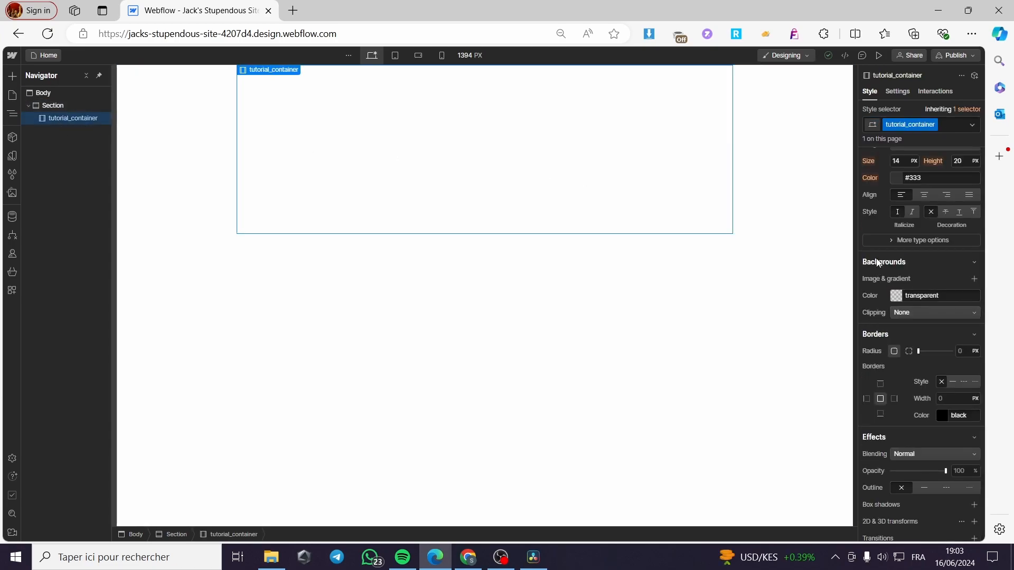
click(976, 278)
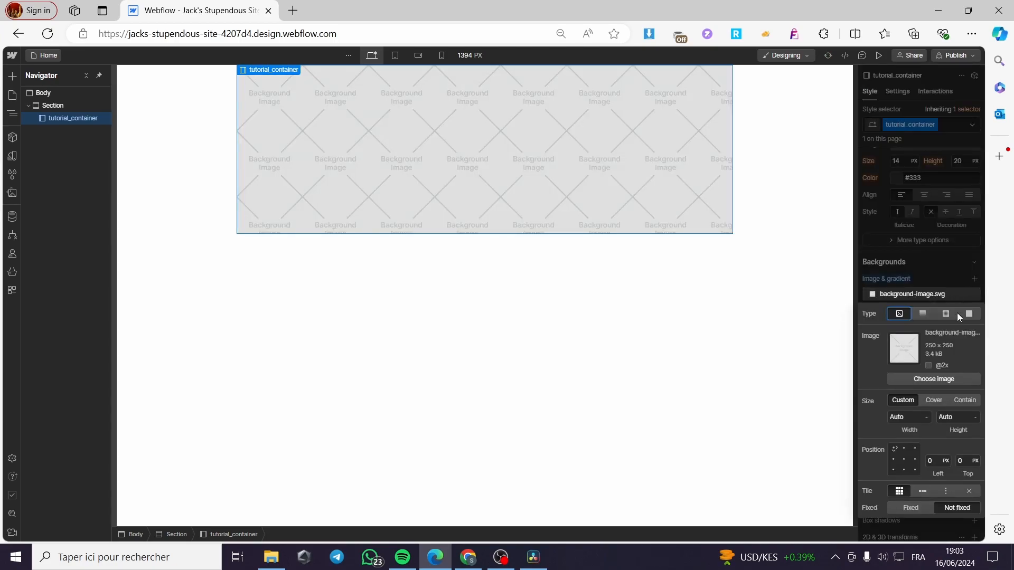
Add a background image to the section around tutorial_container, using JOIN.png from the assets
click(763, 177)
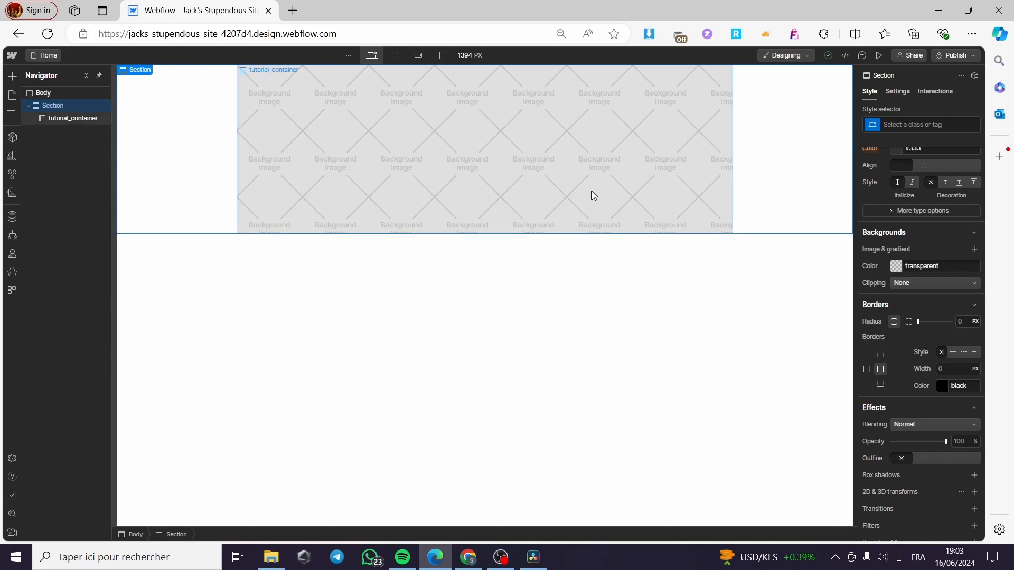
click(976, 248)
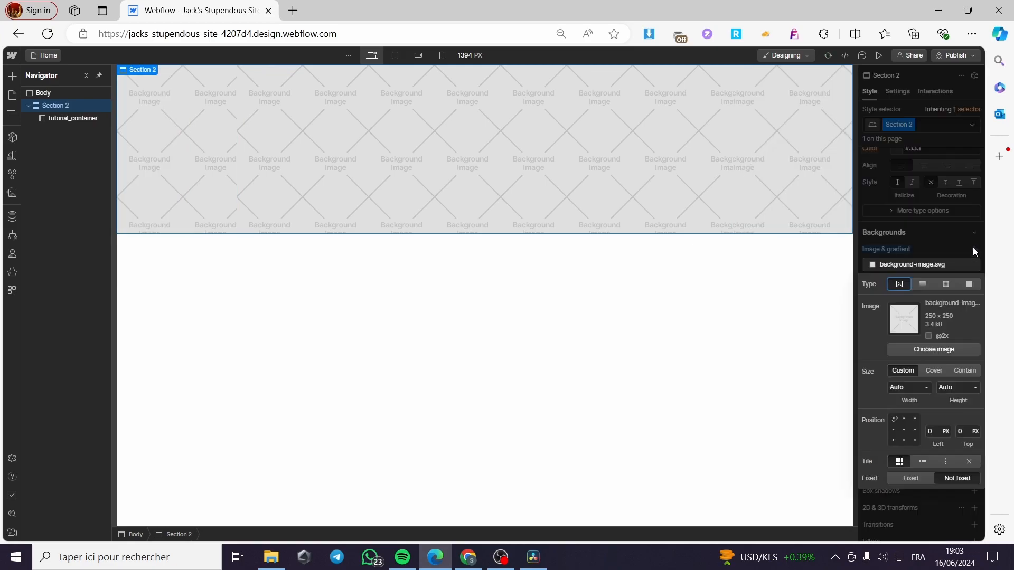
click(924, 350)
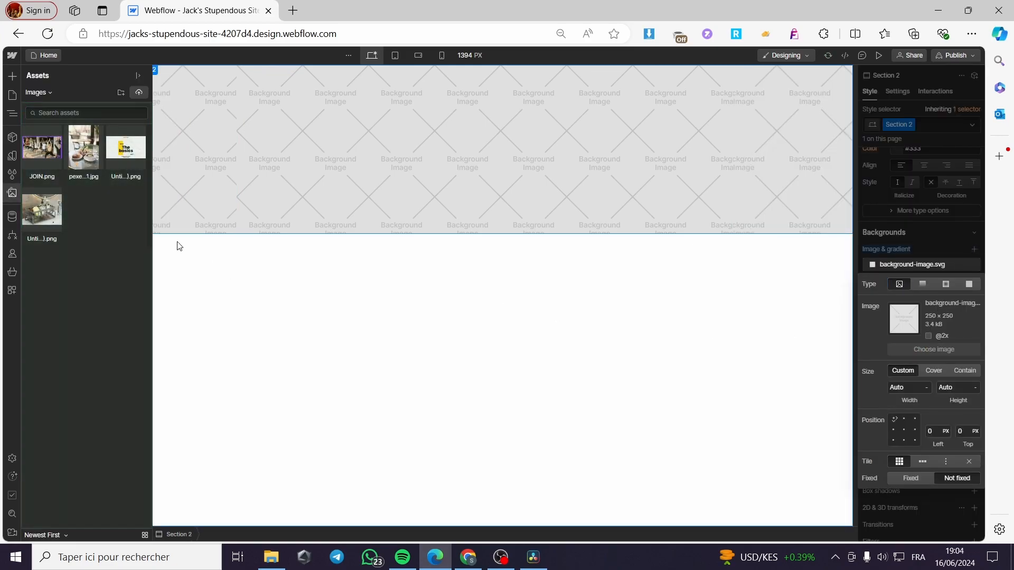
click(32, 151)
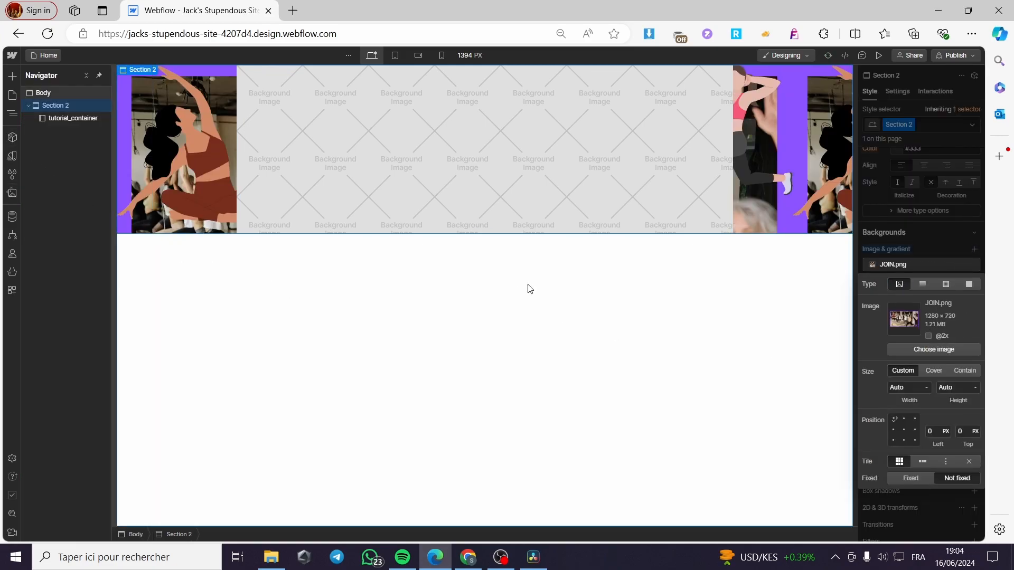
Remove the placeholder background image from tutorial_container
click(566, 207)
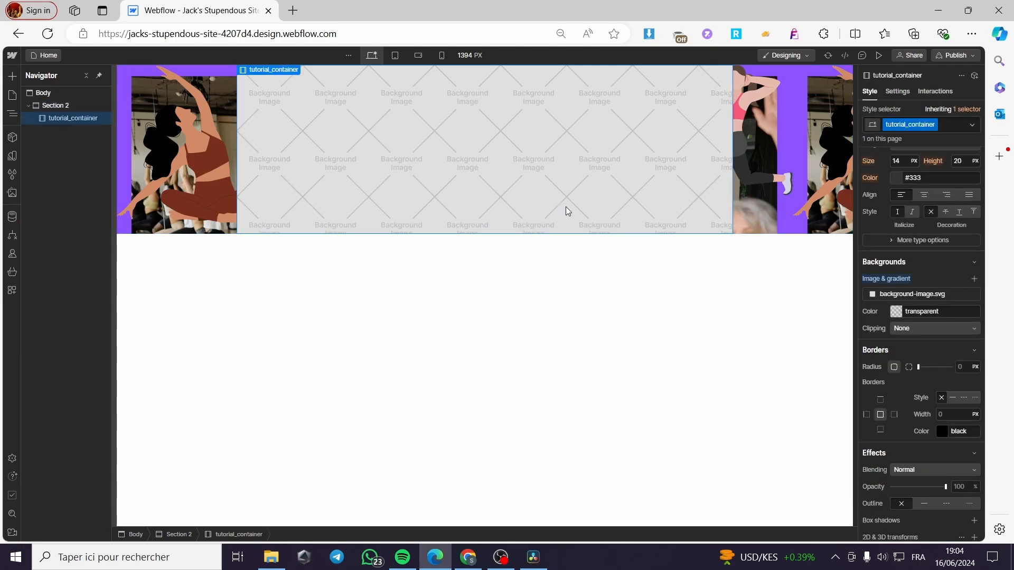
click(973, 294)
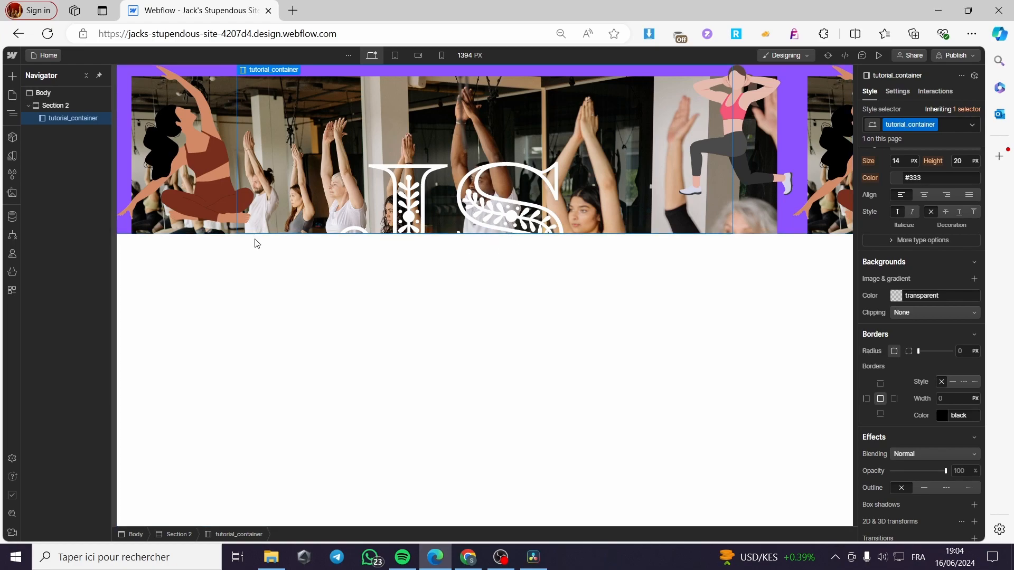
Increase the top padding of the section with the JOIN.png background to 115 px
scroll(890, 298, up, 8)
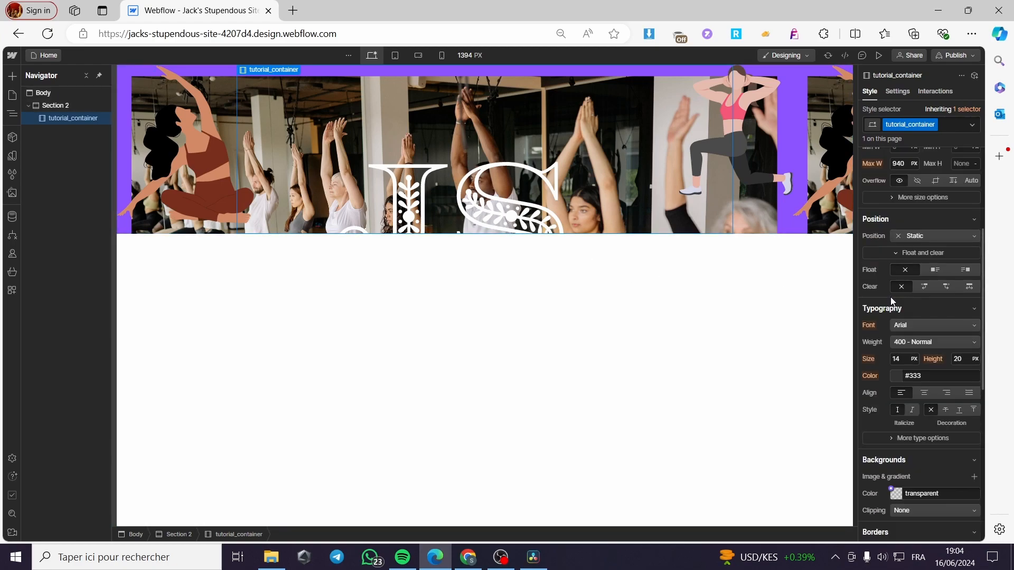
click(74, 109)
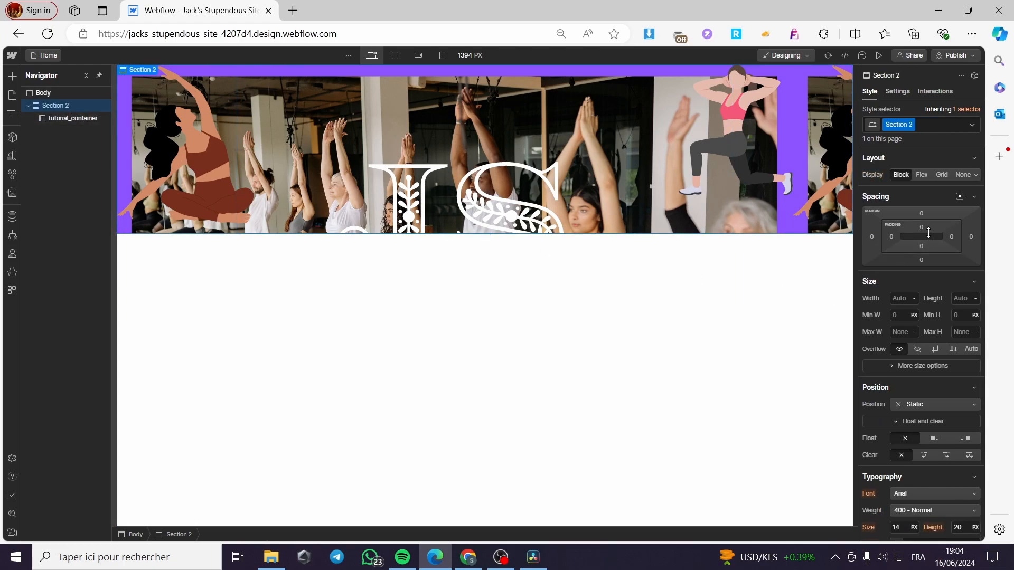
drag(930, 221, 925, 288)
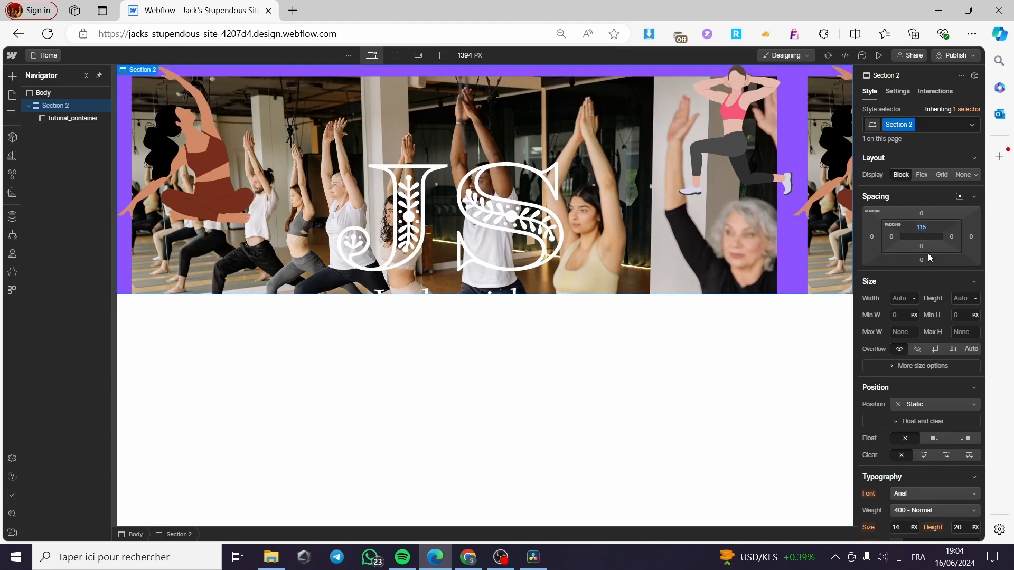
Increase the bottom padding of the section with the JOIN.png background to 115 px
drag(923, 246, 942, 187)
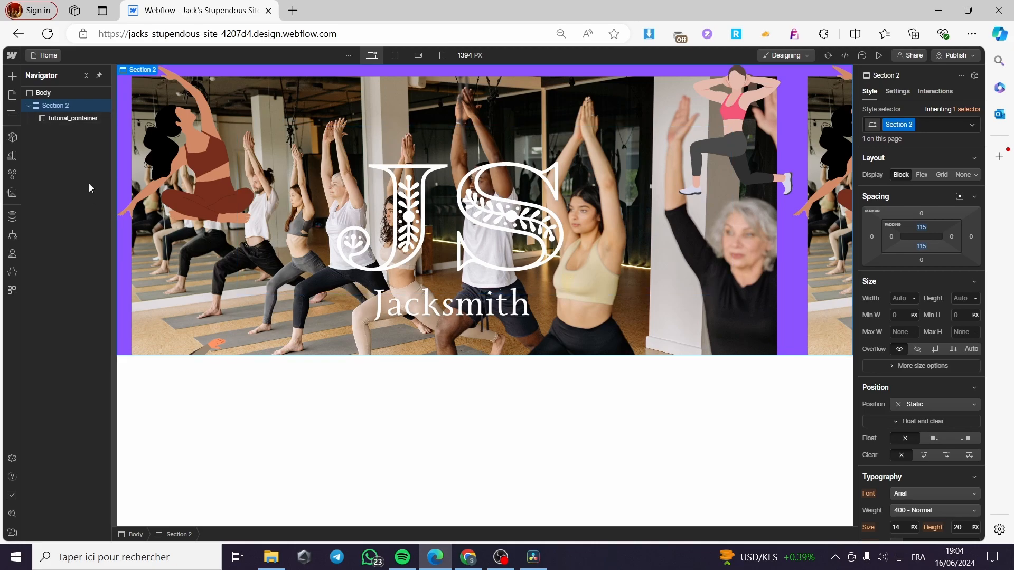
Add a Text Block element inside tutorial_container
click(93, 121)
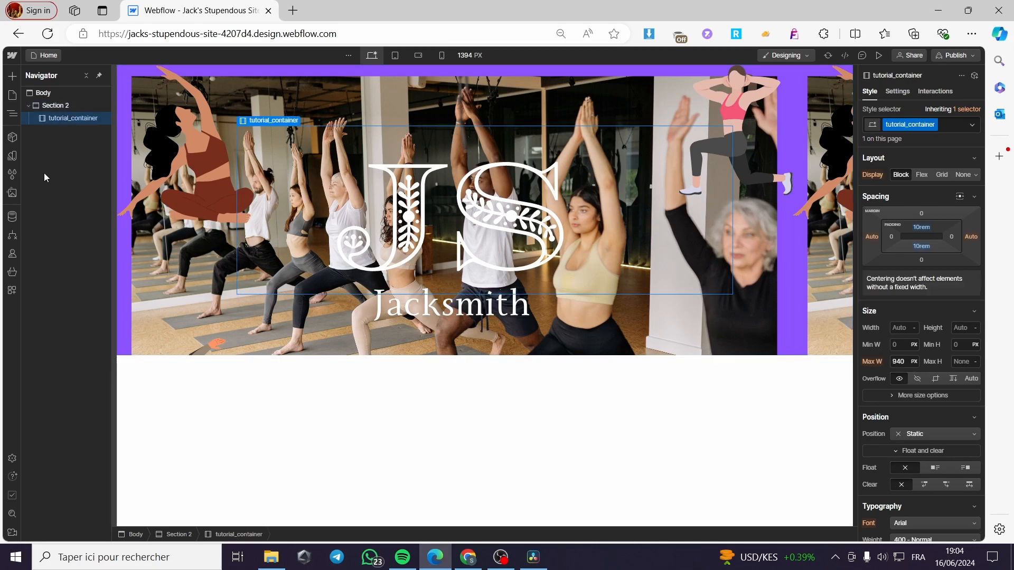
click(12, 79)
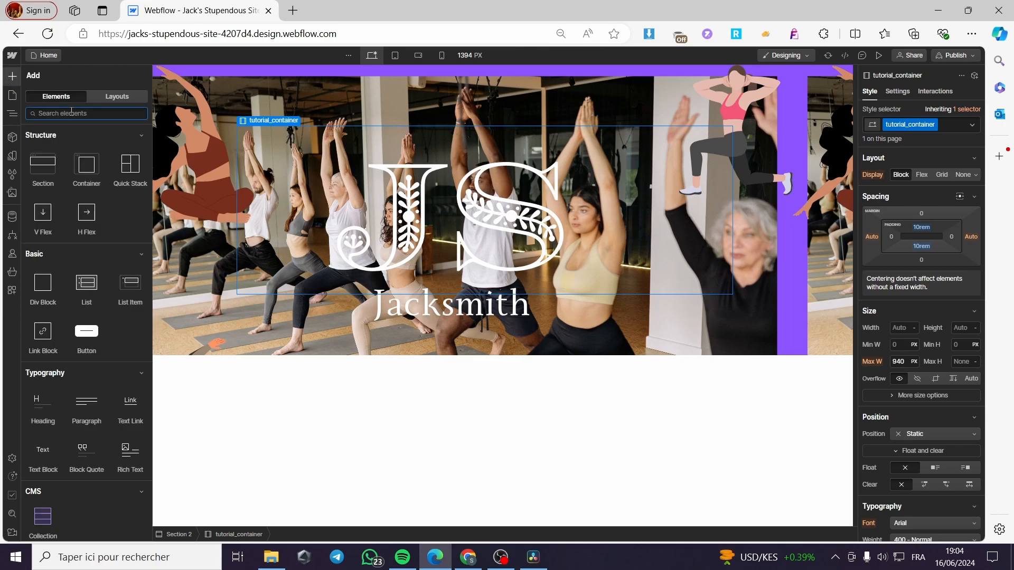
text(te)
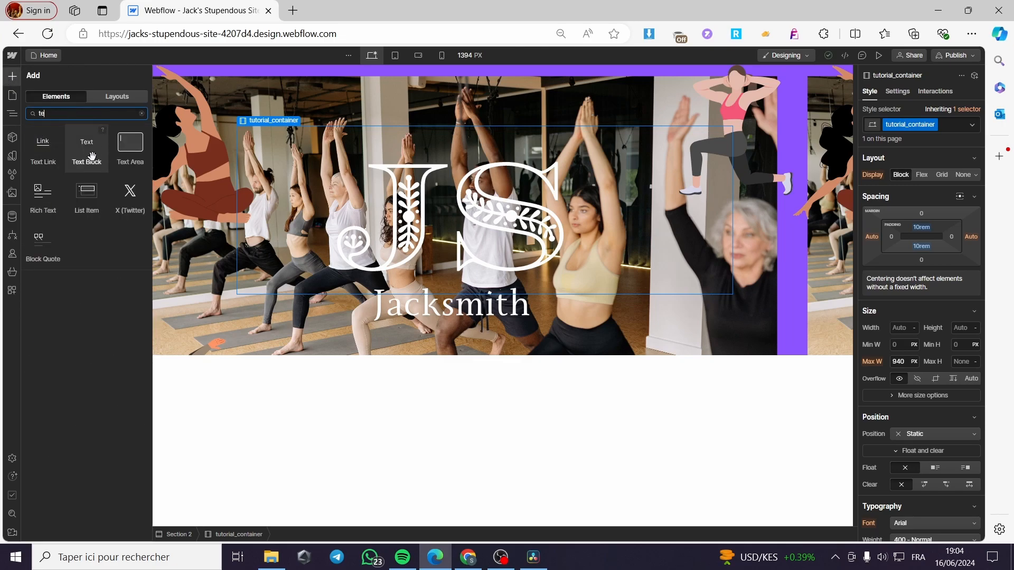
click(87, 147)
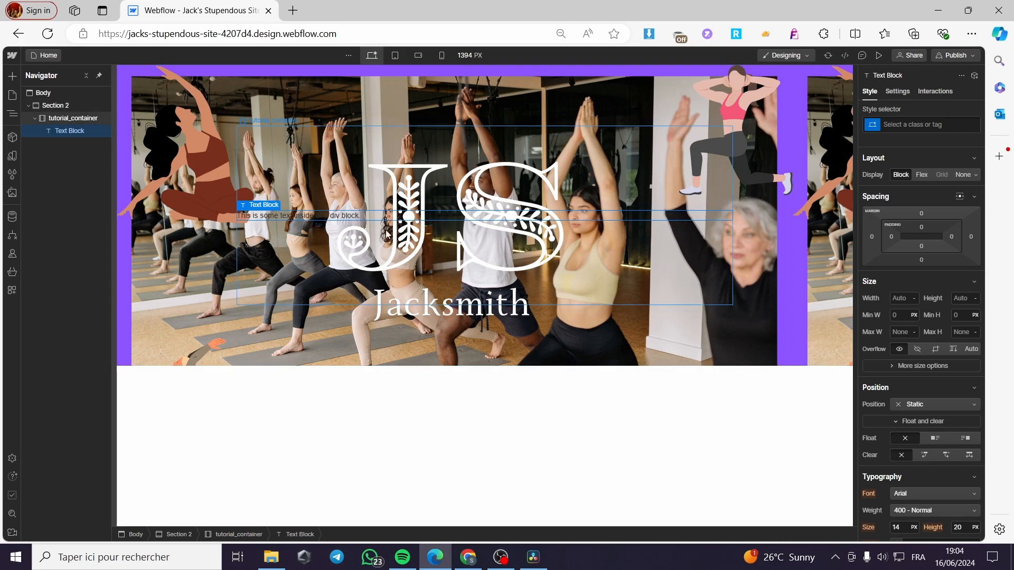
Delete the Text Block from tutorial_container
key(Delete)
key(ctrl+z)
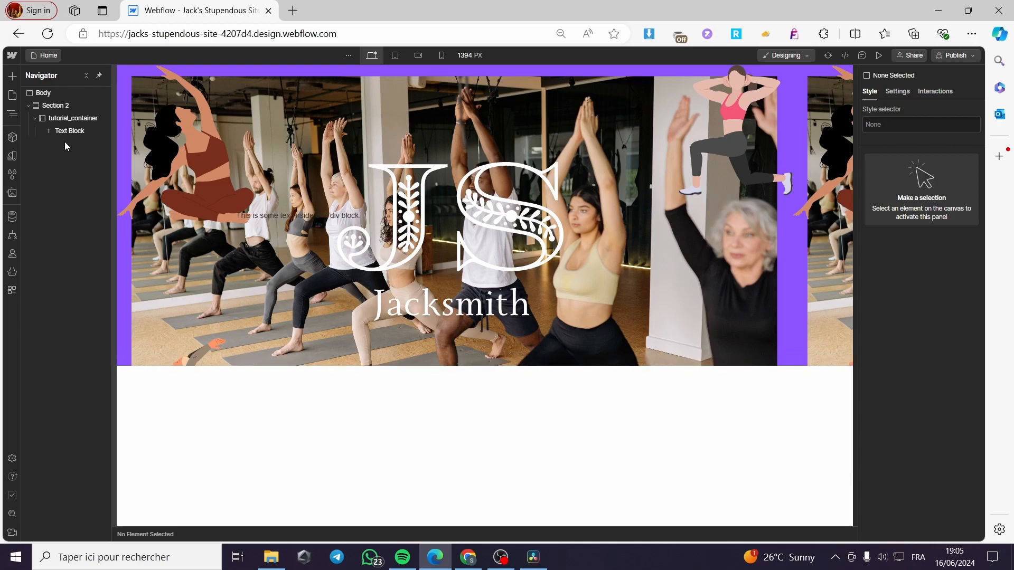
click(75, 133)
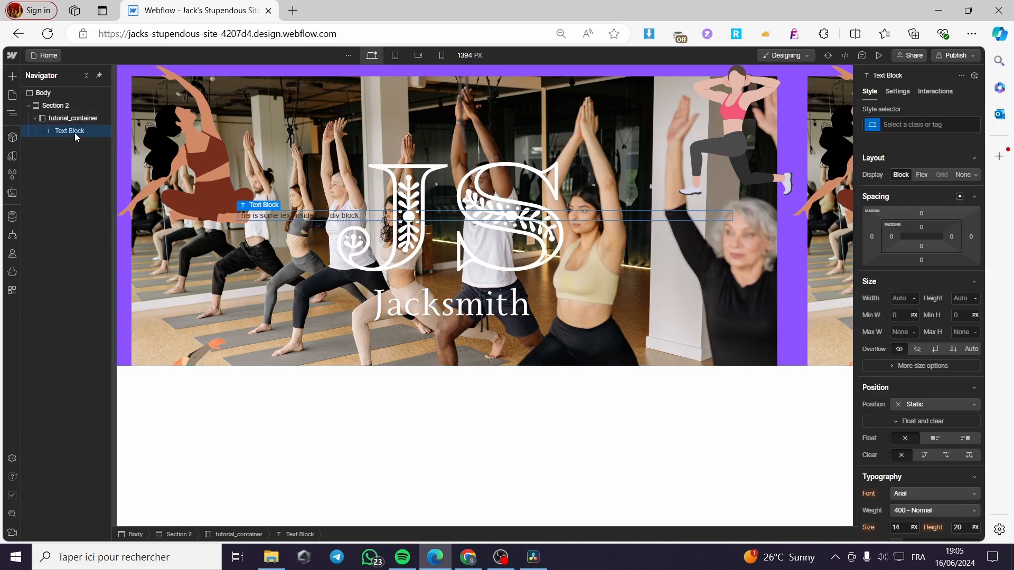
key(Delete)
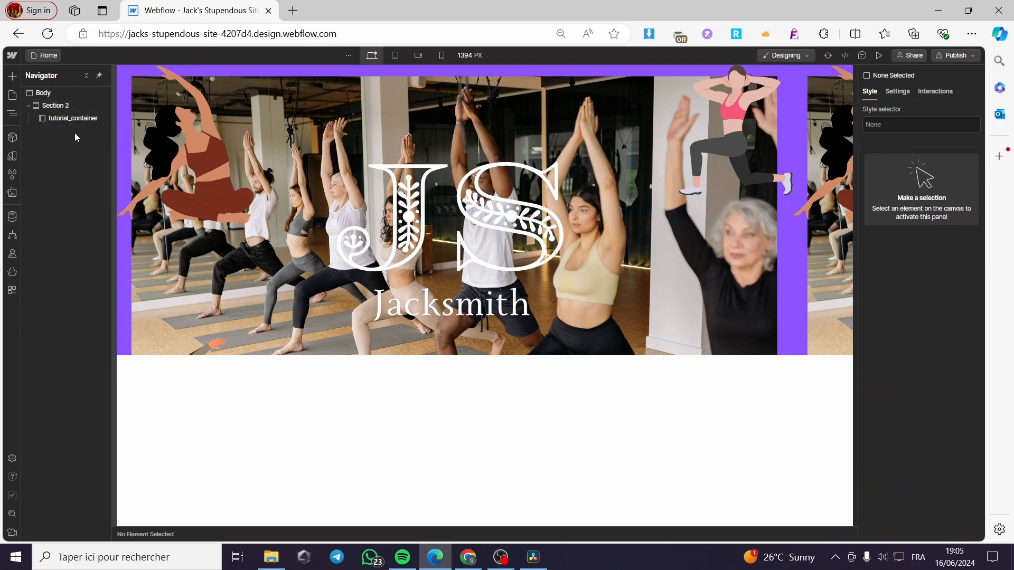
Try adding a Heading element with no parent selected, and delete it from the page body
click(17, 77)
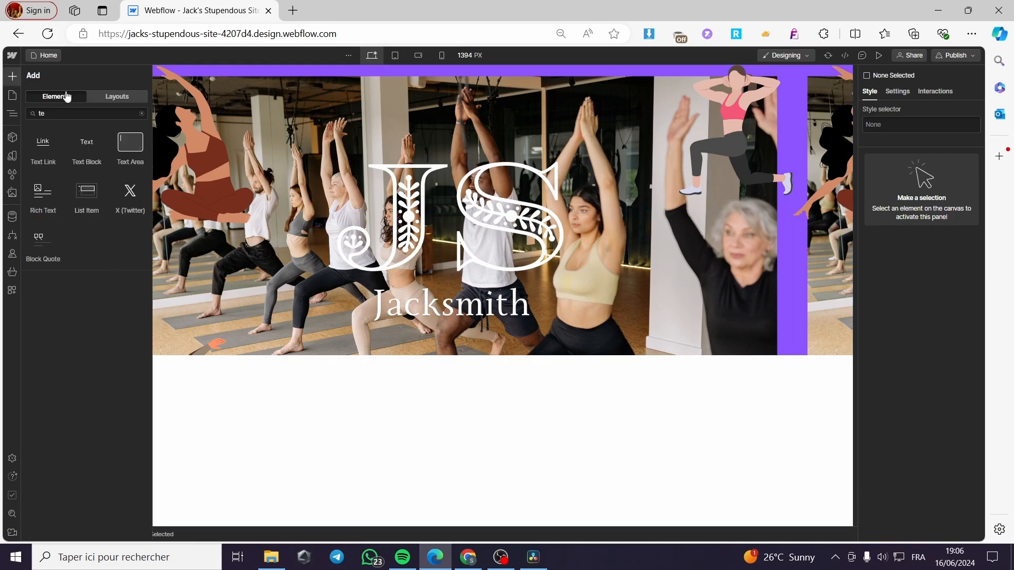
double_click(33, 113)
text(hea)
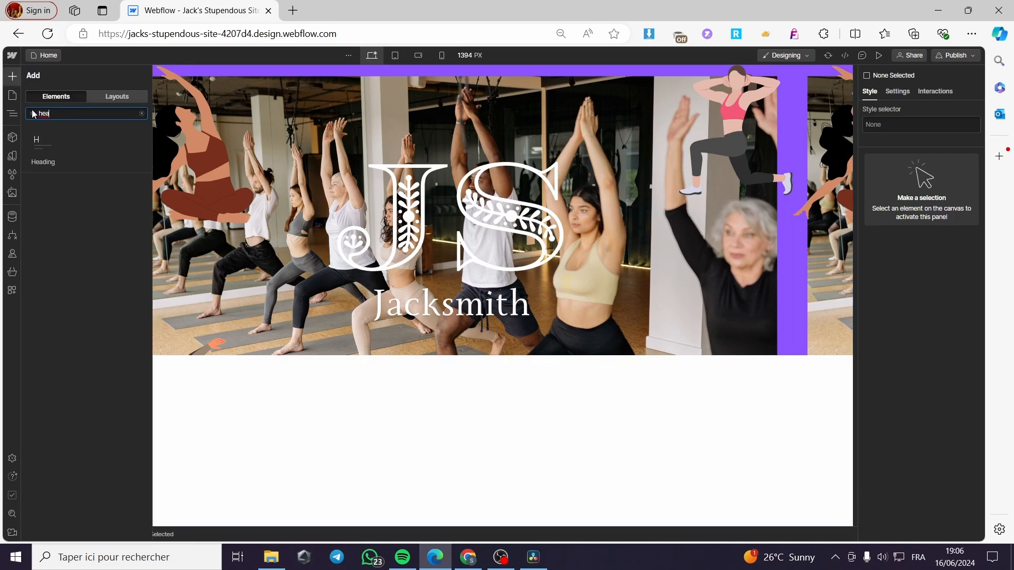
click(35, 150)
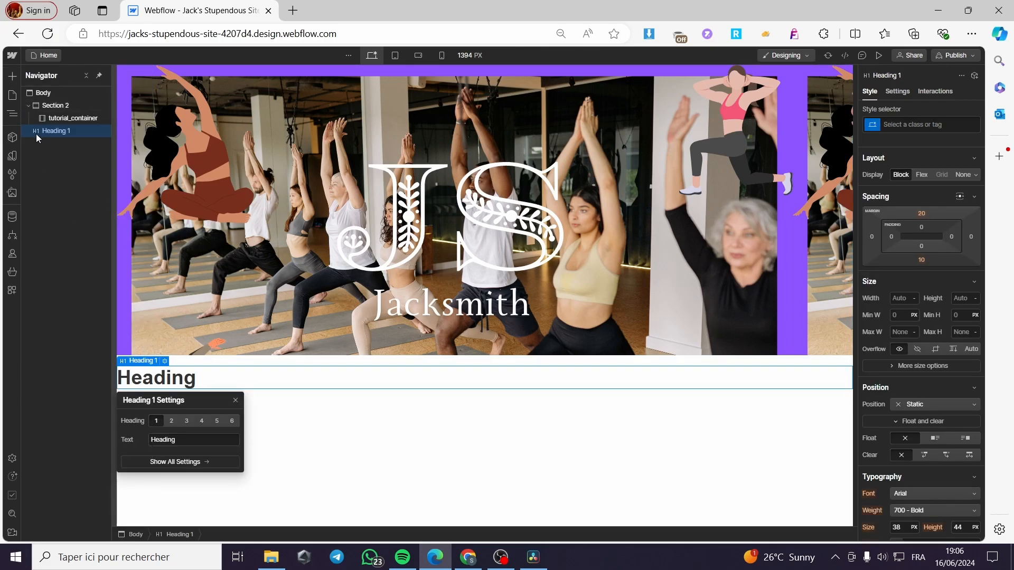
key(Delete)
Insert a level 1 Heading inside tutorial_container, keeping its default settings
click(56, 118)
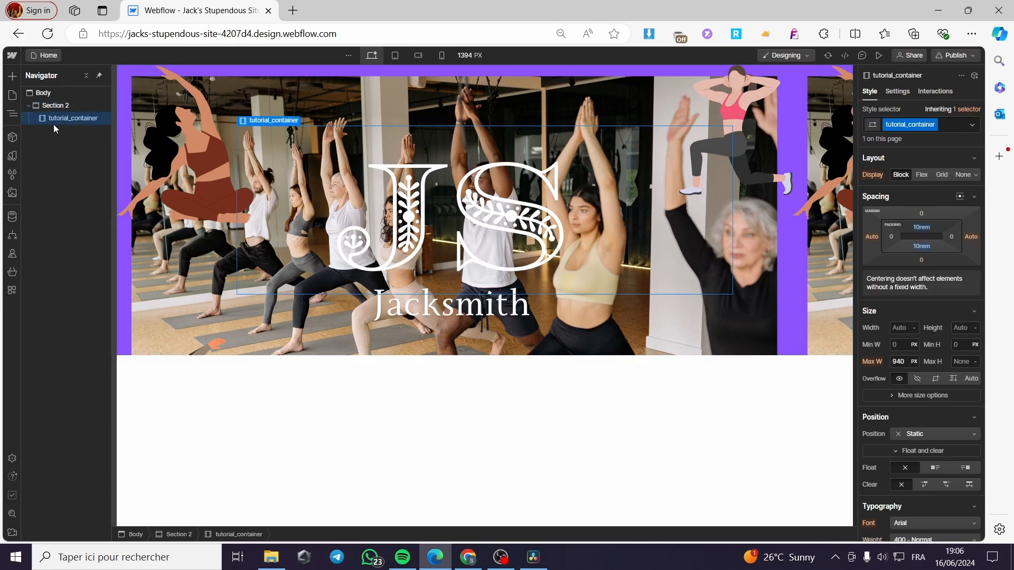
click(11, 77)
click(44, 152)
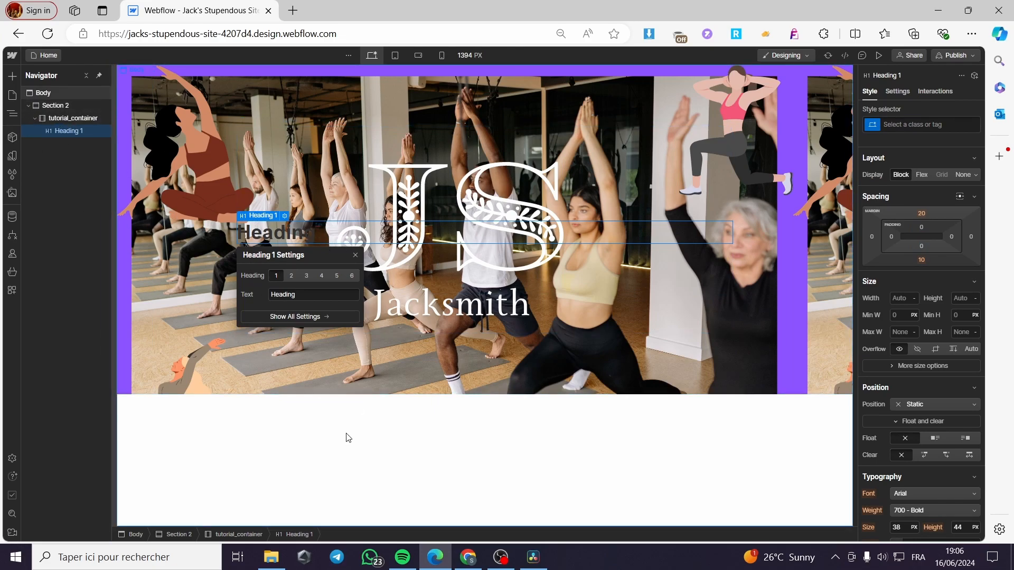
click(356, 255)
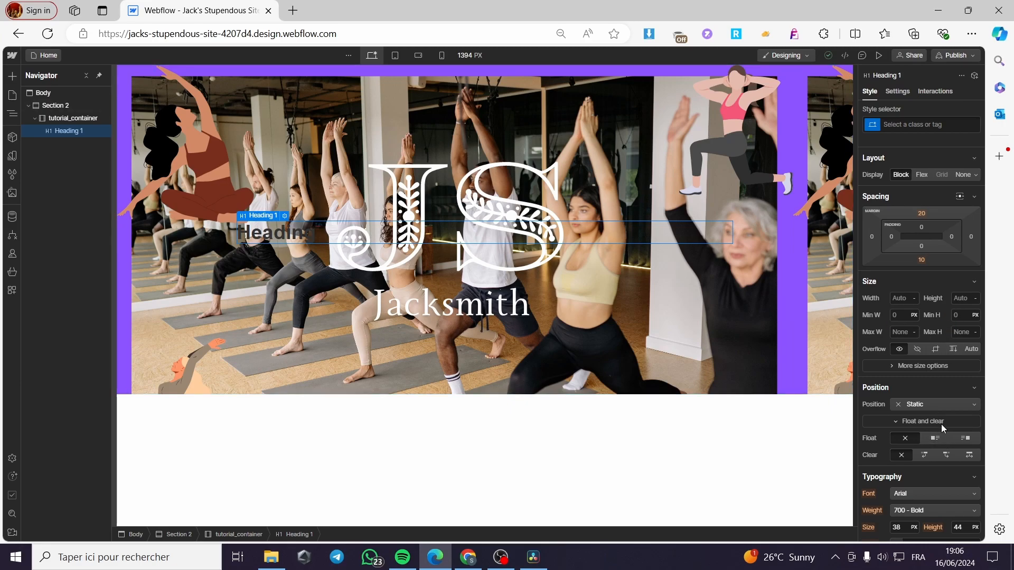
Center-align the heading in tutorial_container and set its text color to red (#ff0000)
scroll(941, 423, down, 3)
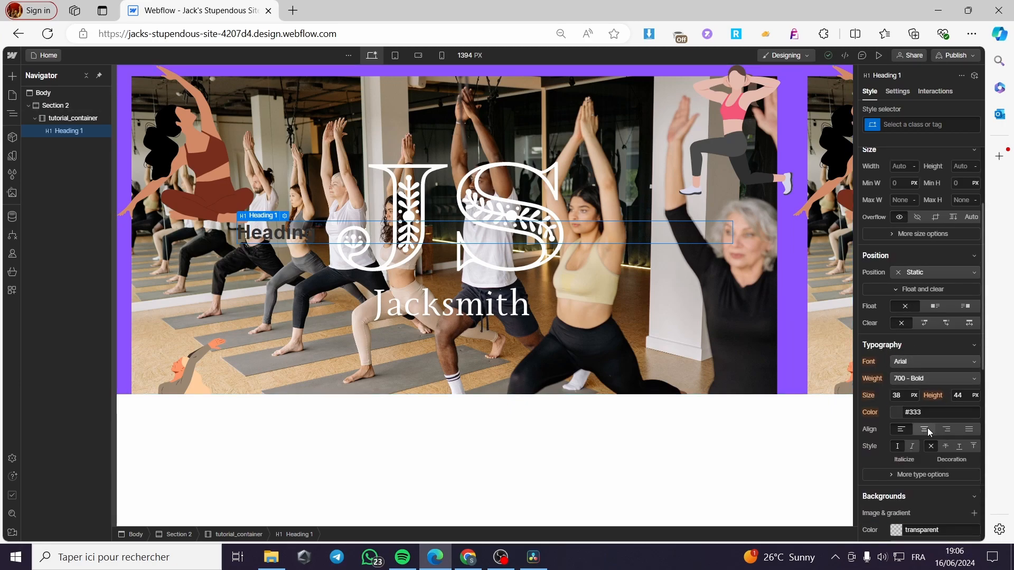
click(927, 428)
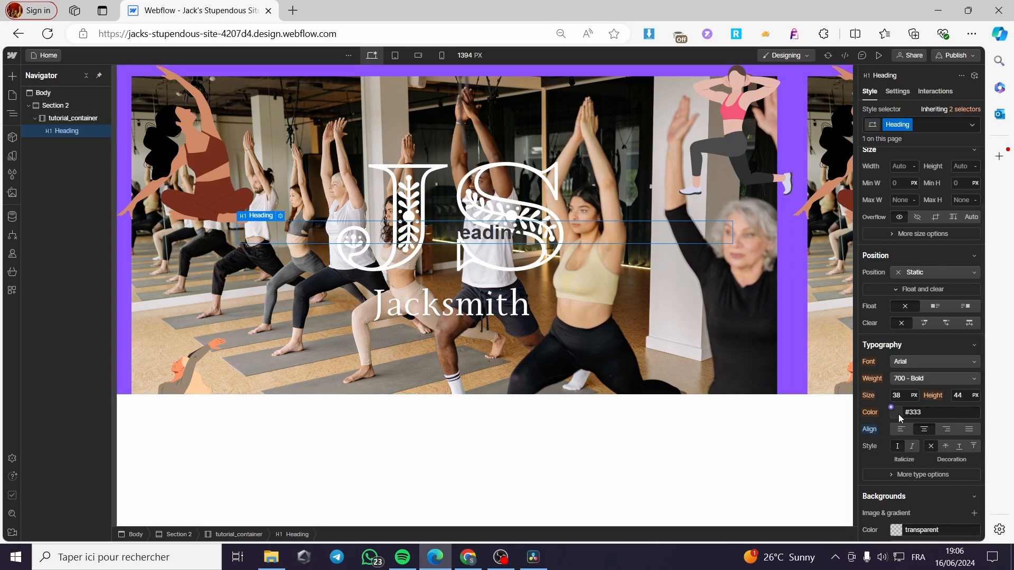
click(899, 414)
click(970, 255)
drag(970, 254, 985, 232)
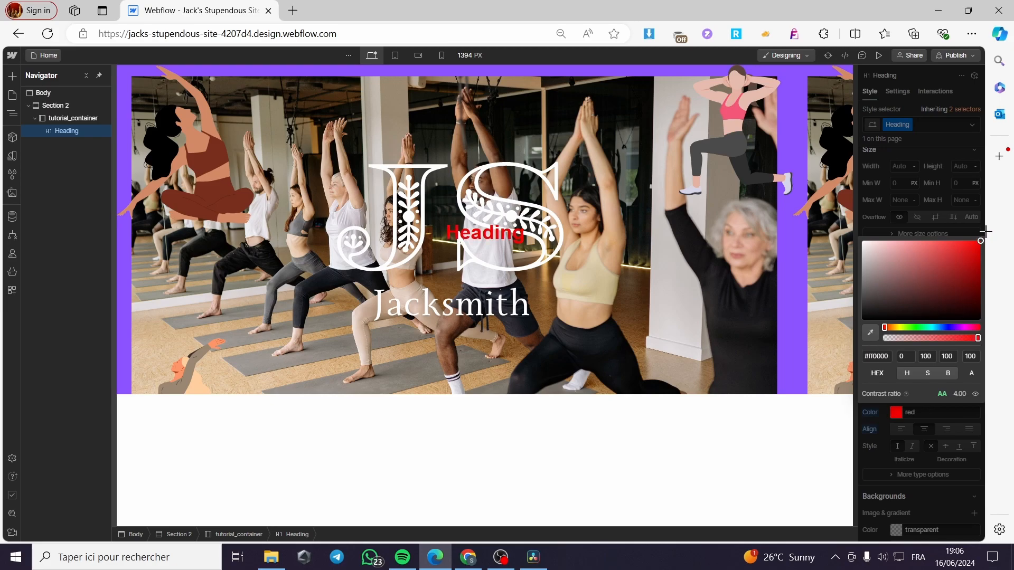
click(780, 470)
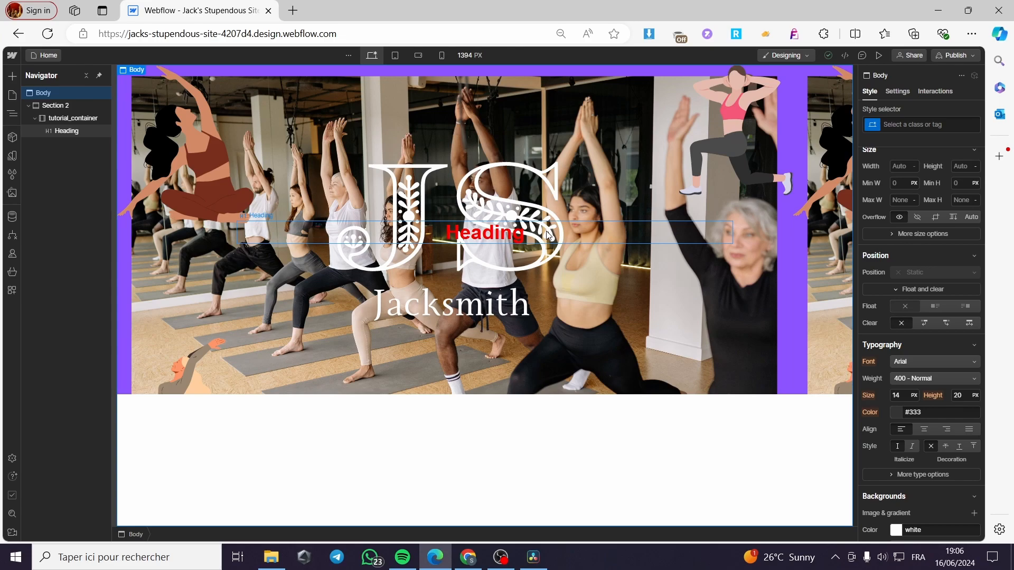
Add a solid color overlay to the page Body background, black at 30% opacity (rgba(0, 0, 0, 0.3))
scroll(921, 339, down, 3)
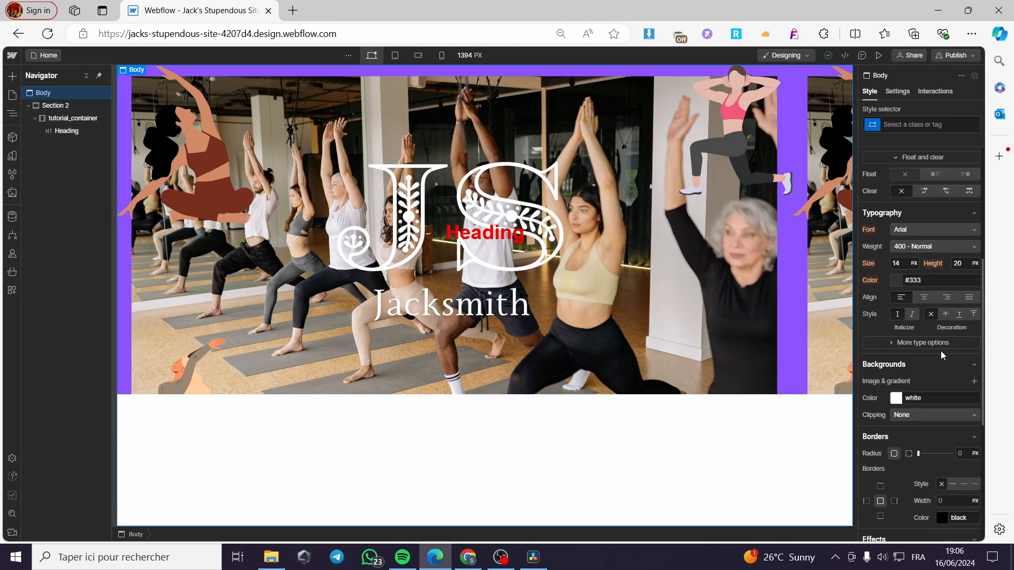
click(974, 383)
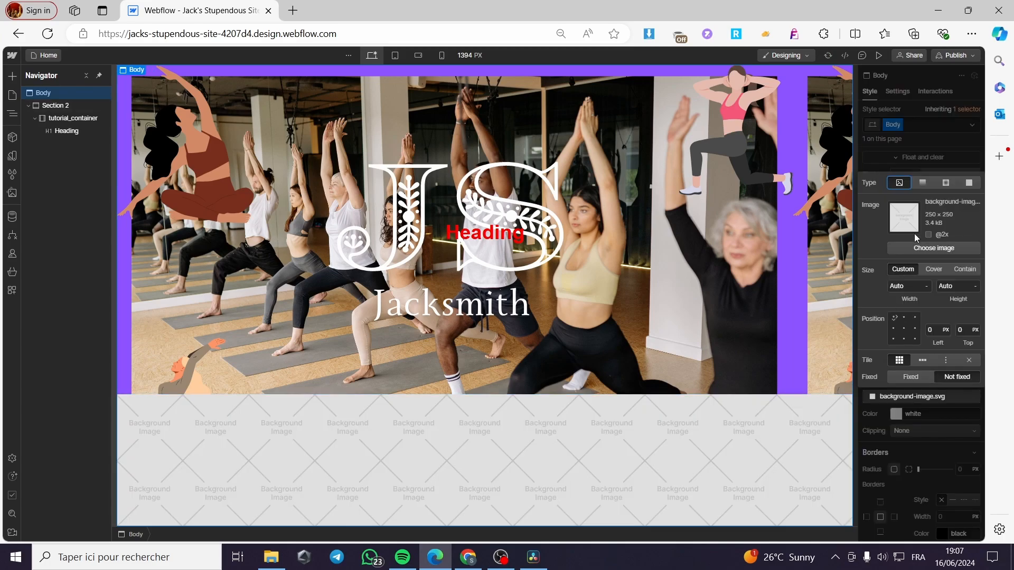
click(969, 183)
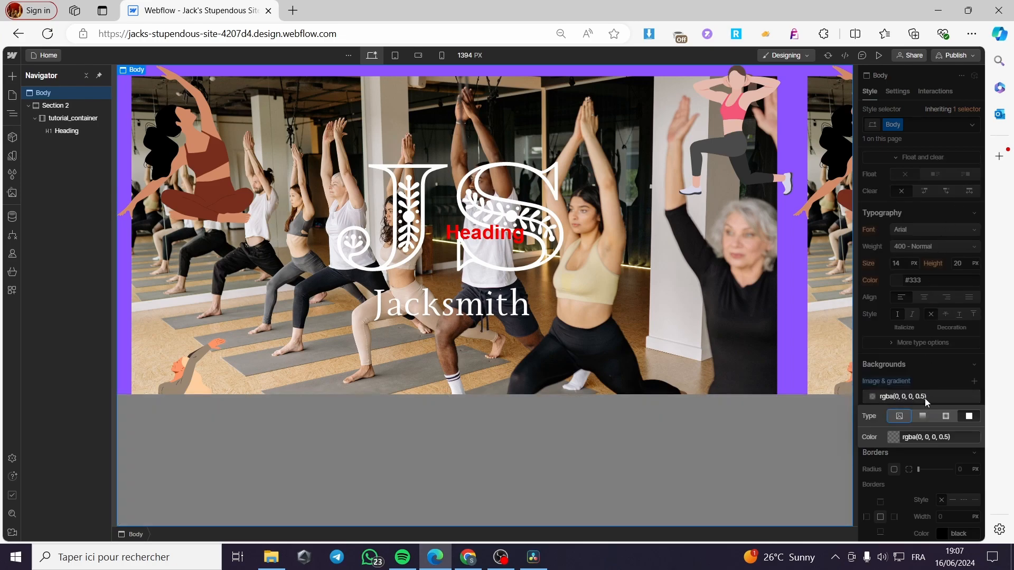
click(894, 438)
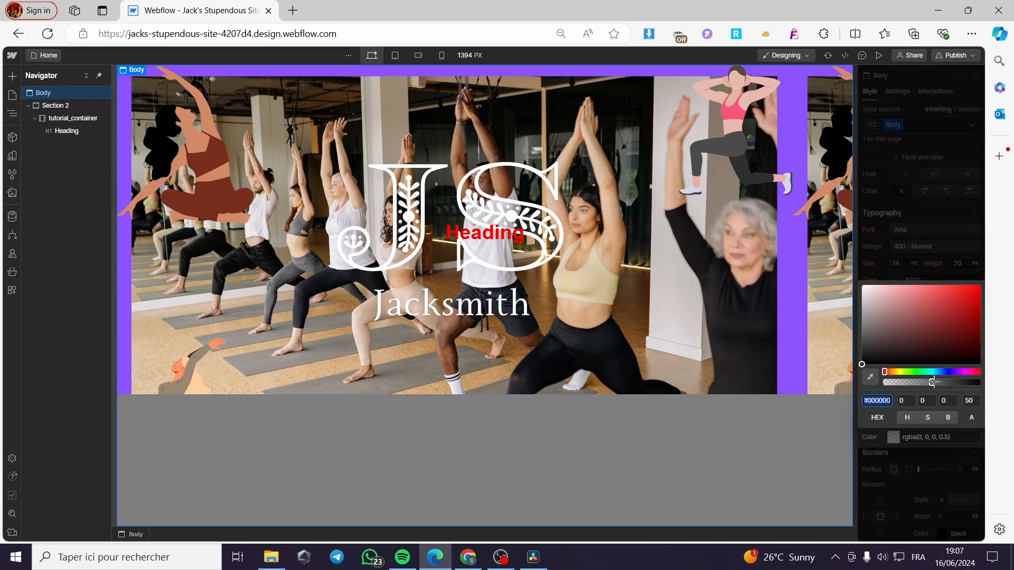
drag(931, 383, 911, 388)
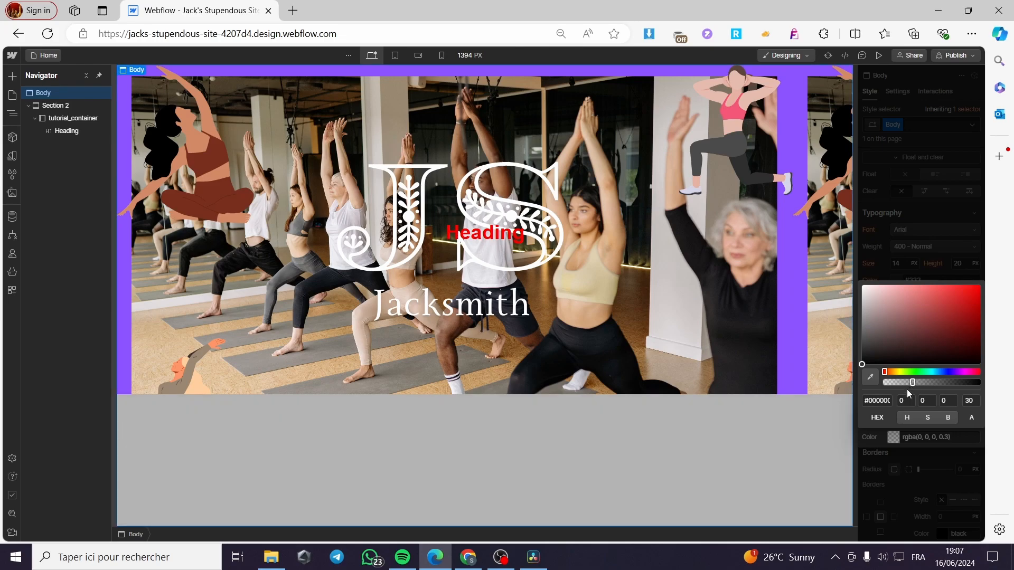
click(571, 296)
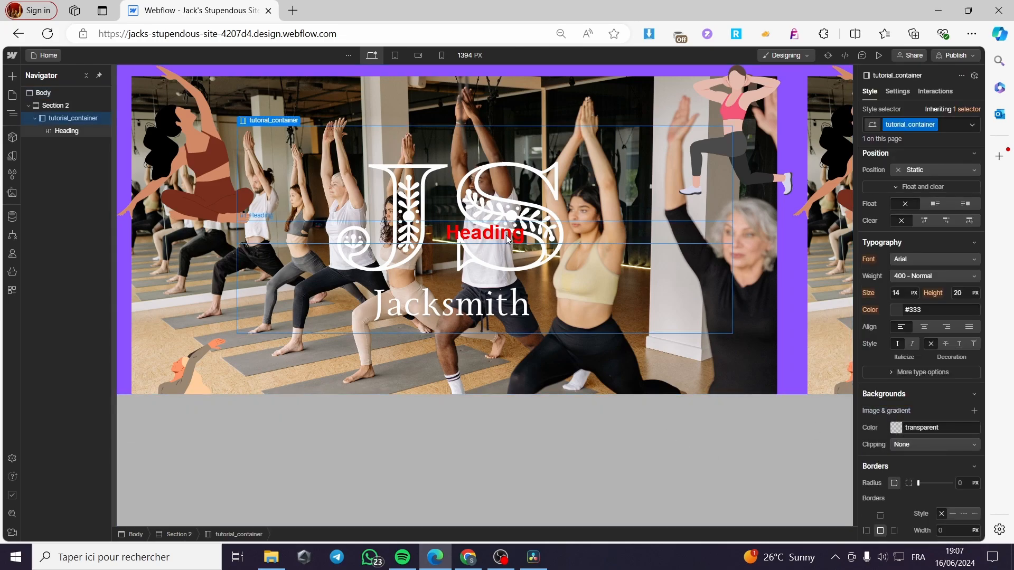
Add a solid color overlay above the JOIN.png background of Section 2, black at 30% opacity (rgba(0, 0, 0, 0.3))
click(641, 106)
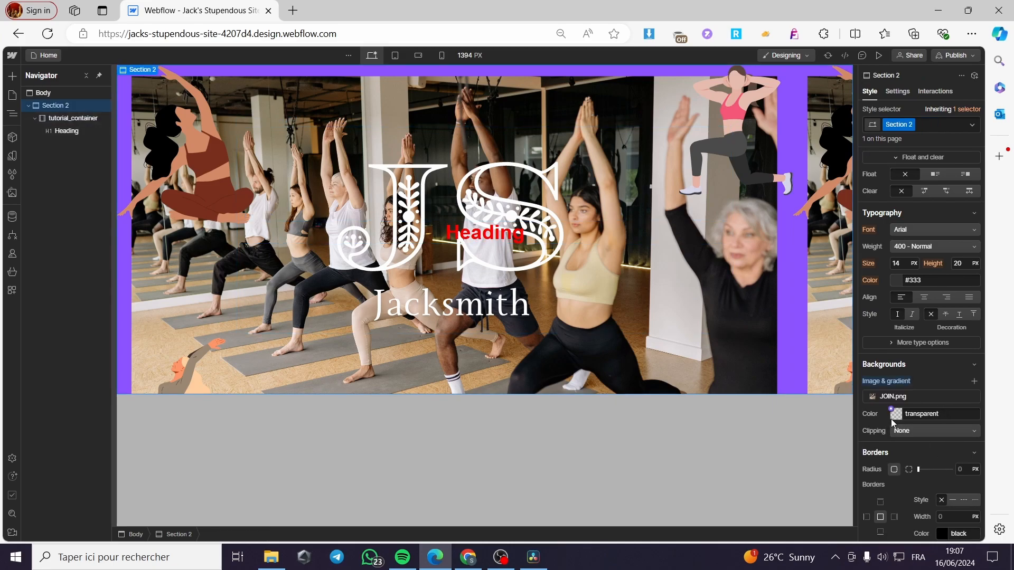
click(896, 415)
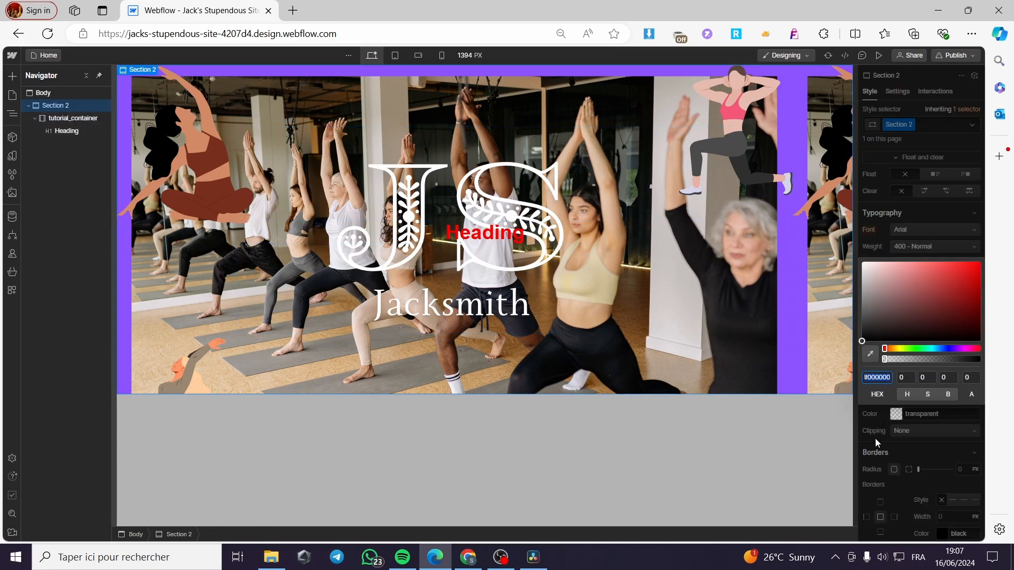
click(887, 419)
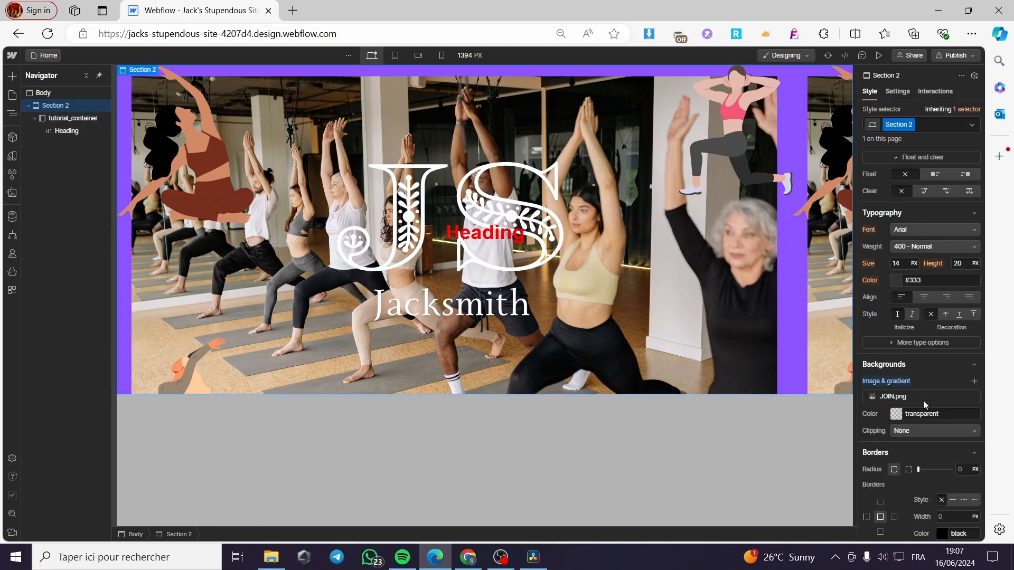
click(974, 382)
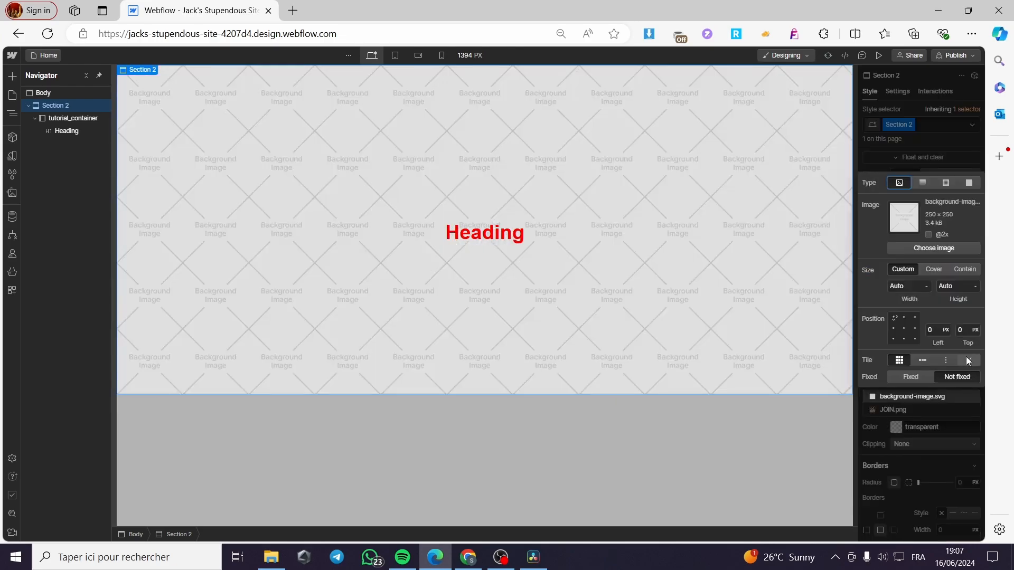
click(970, 182)
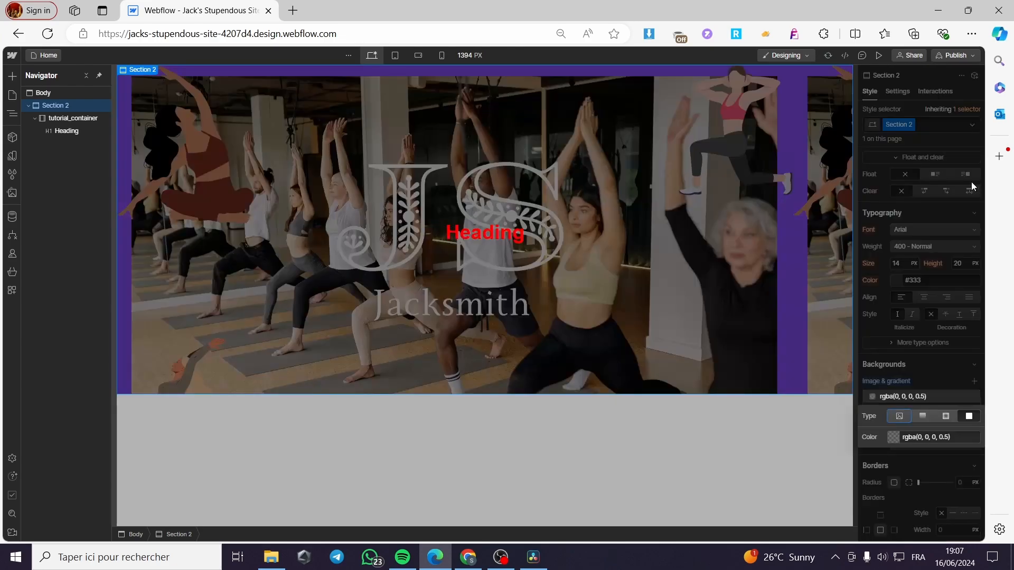
click(892, 438)
drag(930, 386, 909, 390)
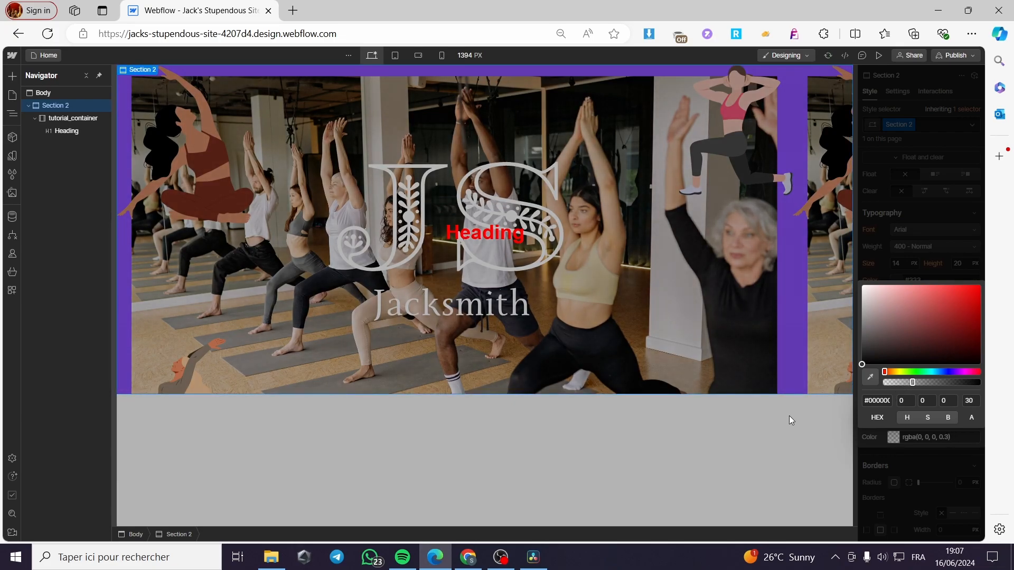
click(633, 459)
Set the text color of the heading in tutorial_container to off-white, #f0e6e6
click(500, 235)
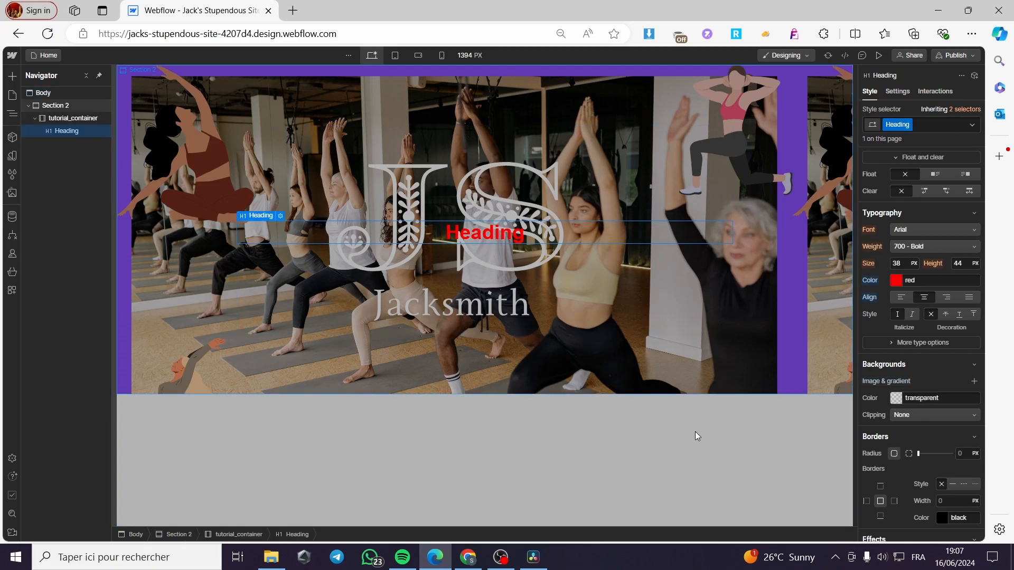
click(896, 280)
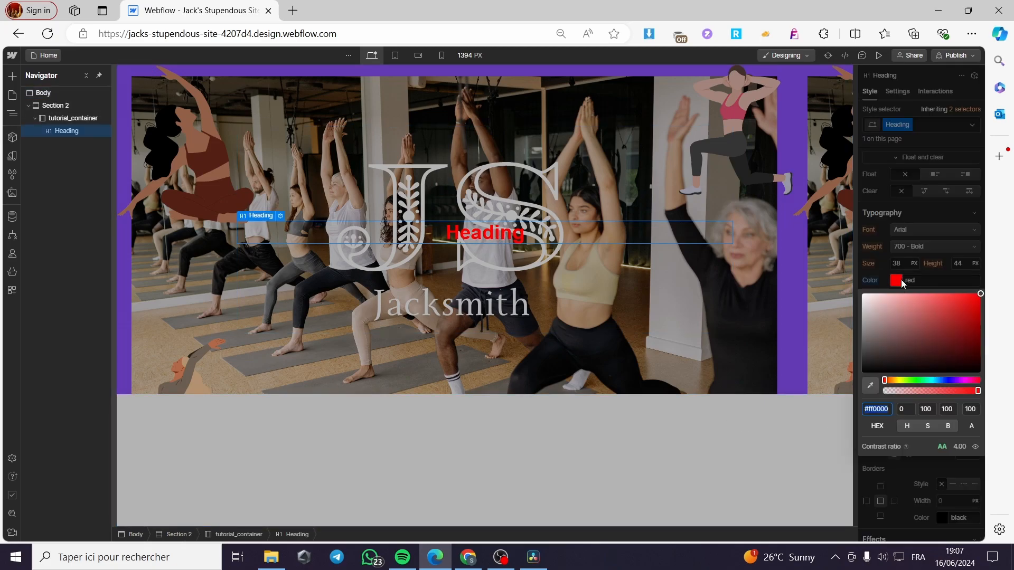
click(880, 298)
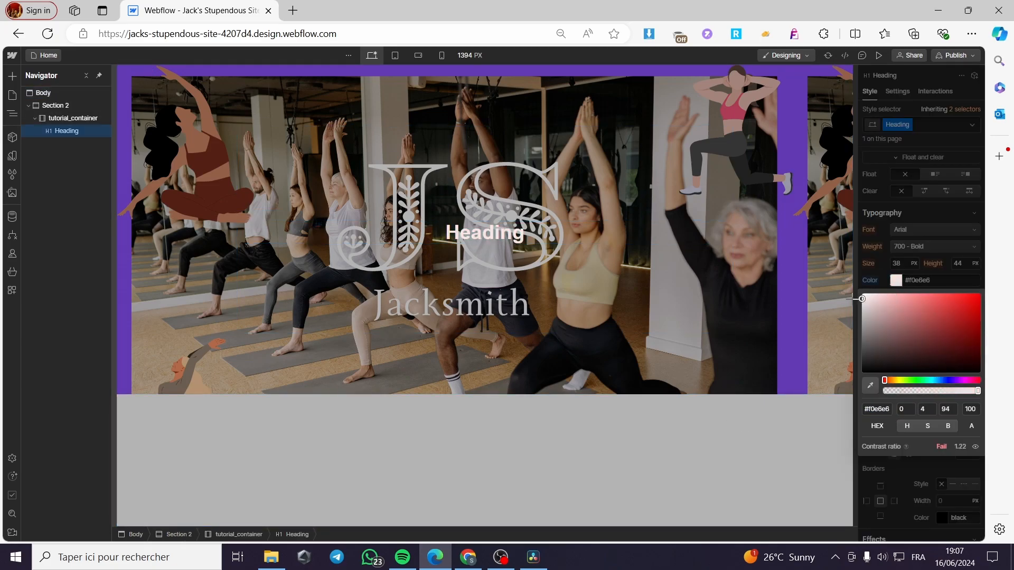
click(654, 423)
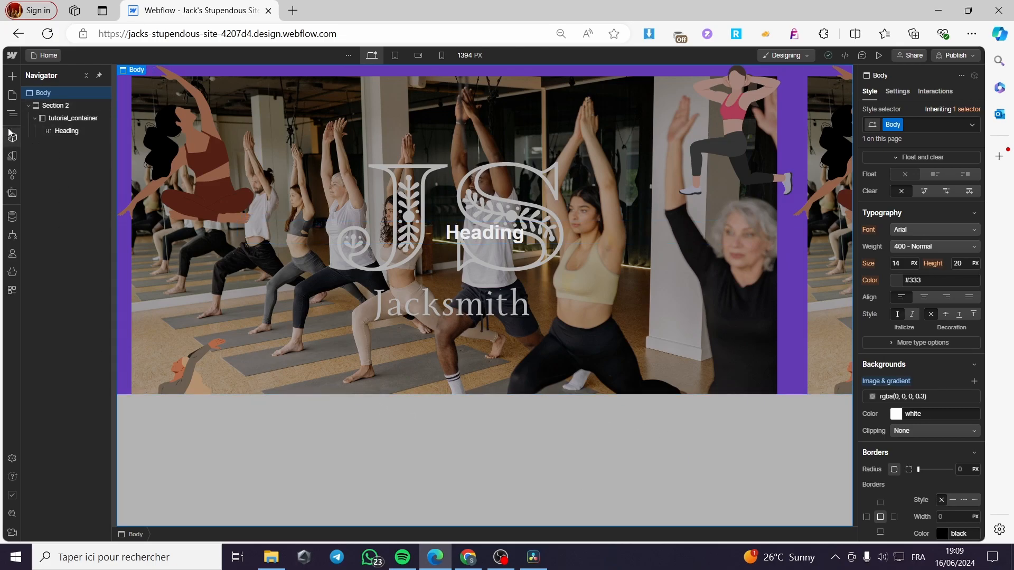
Add a new Section to the page Body below Section 2
click(9, 78)
double_click(27, 115)
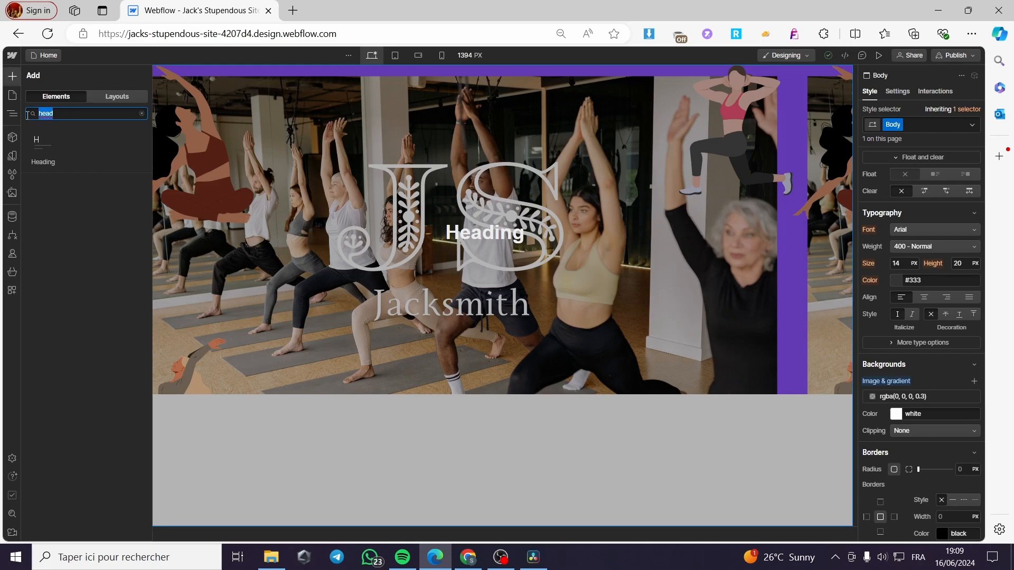
key(BackSpace)
drag(43, 169, 225, 452)
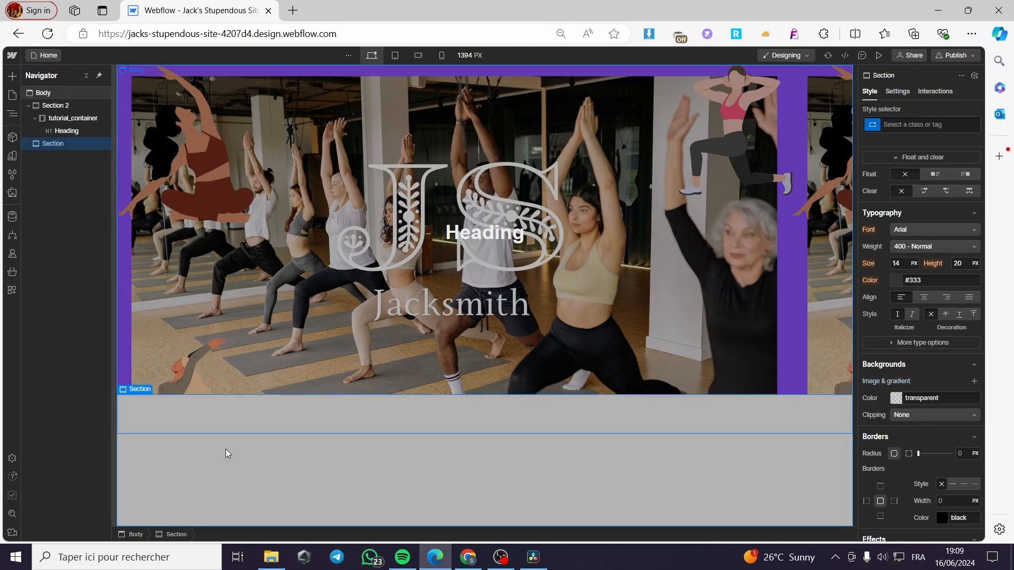
click(13, 79)
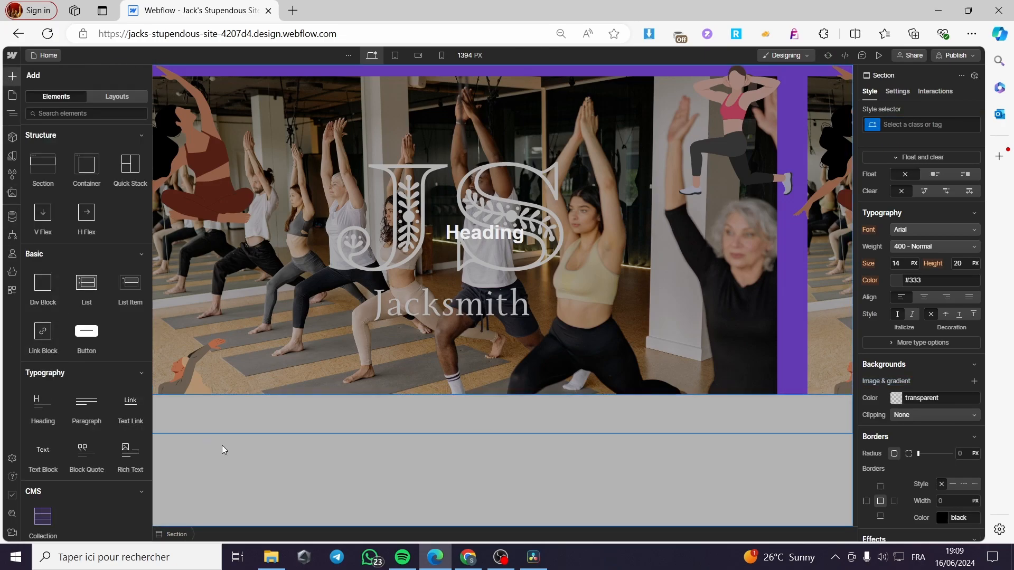
drag(94, 168, 258, 454)
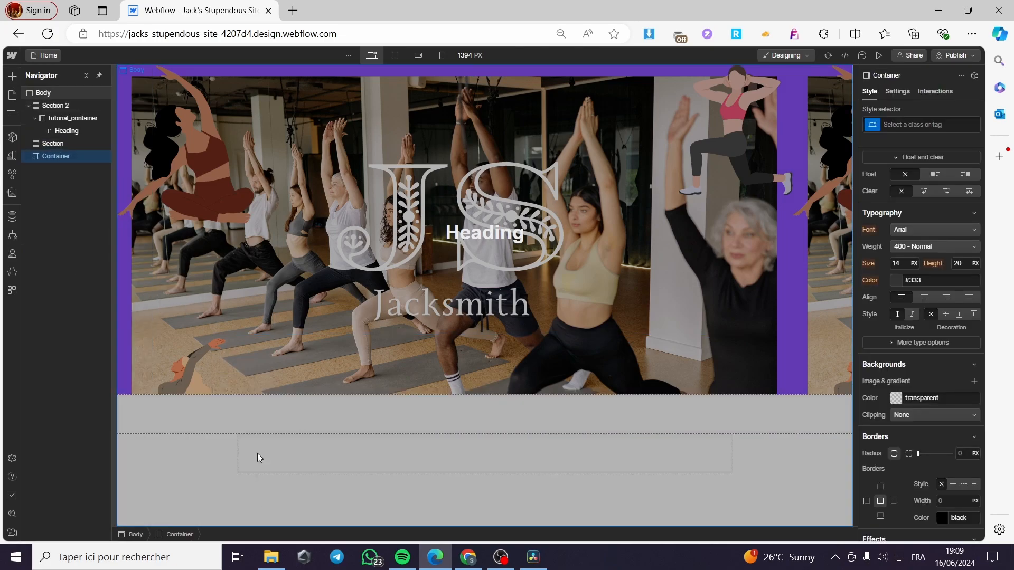
key(Delete)
Add a Container inside the new empty Section below Section 2
click(51, 143)
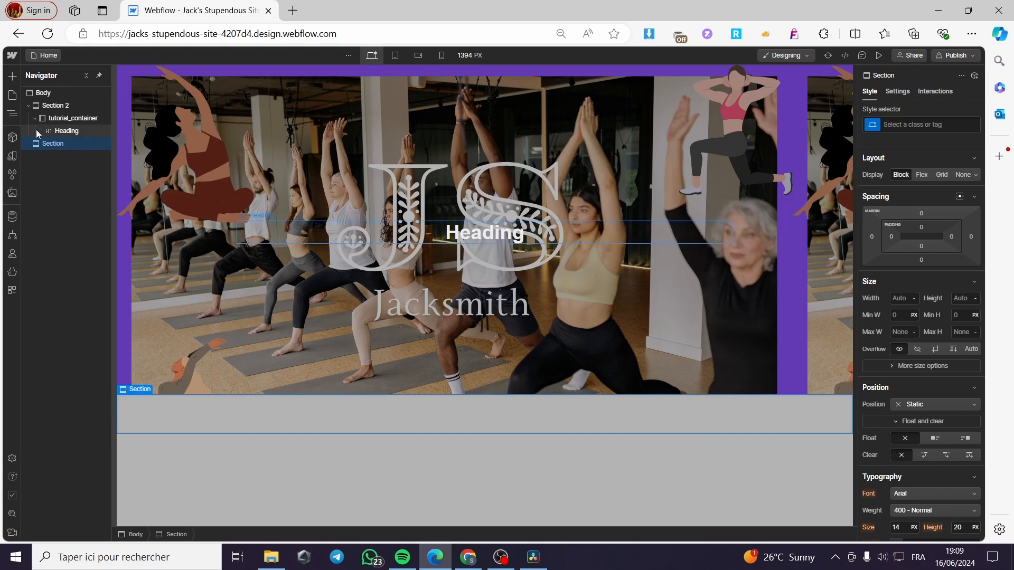
click(12, 76)
drag(83, 166, 213, 400)
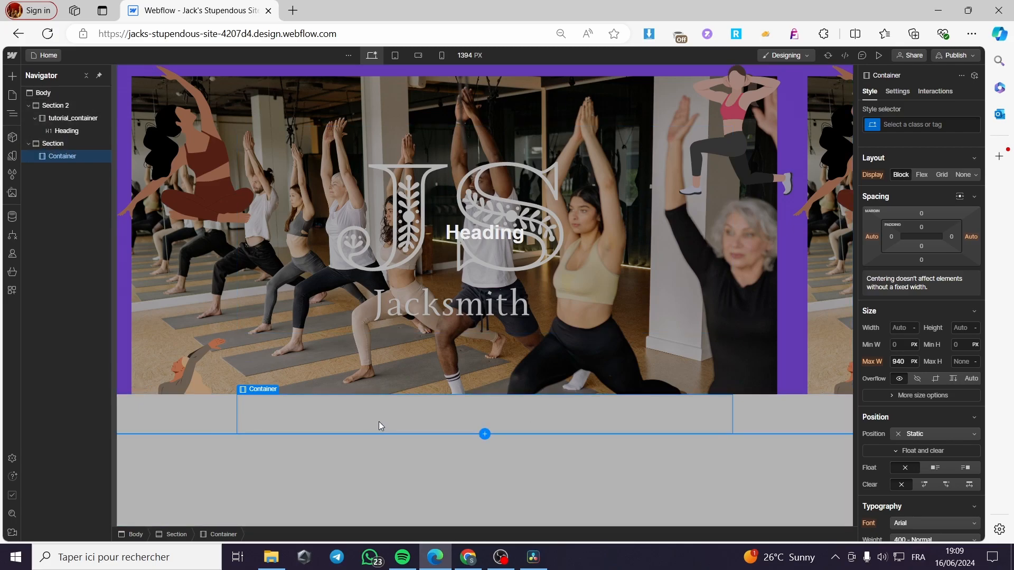
Set the top padding of the new Section that holds the empty Container to 15rem
click(68, 143)
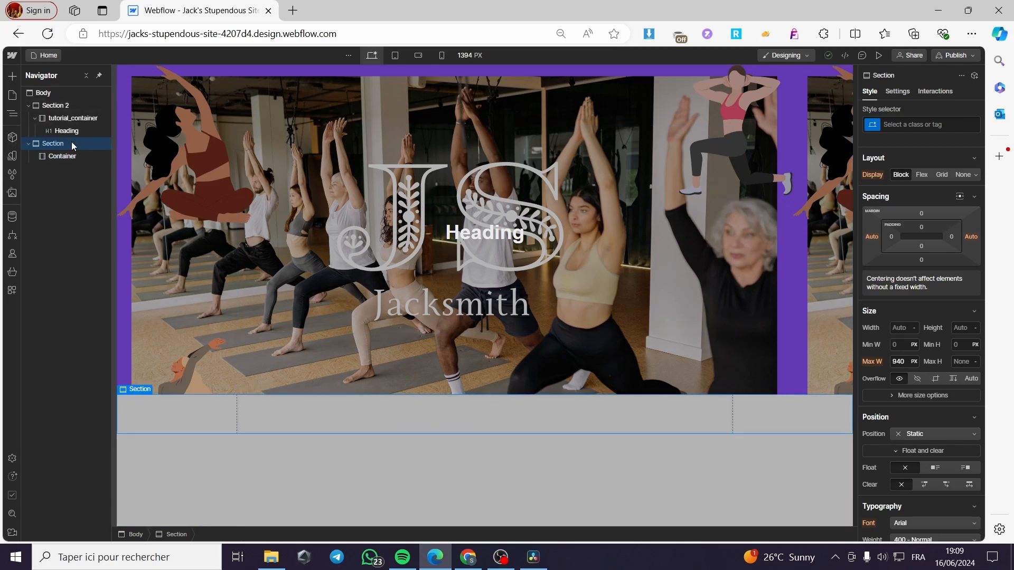
mouse_move(933, 227)
mouse_down()
mouse_move(935, 271)
mouse_move(927, 228)
mouse_up()
click(926, 227)
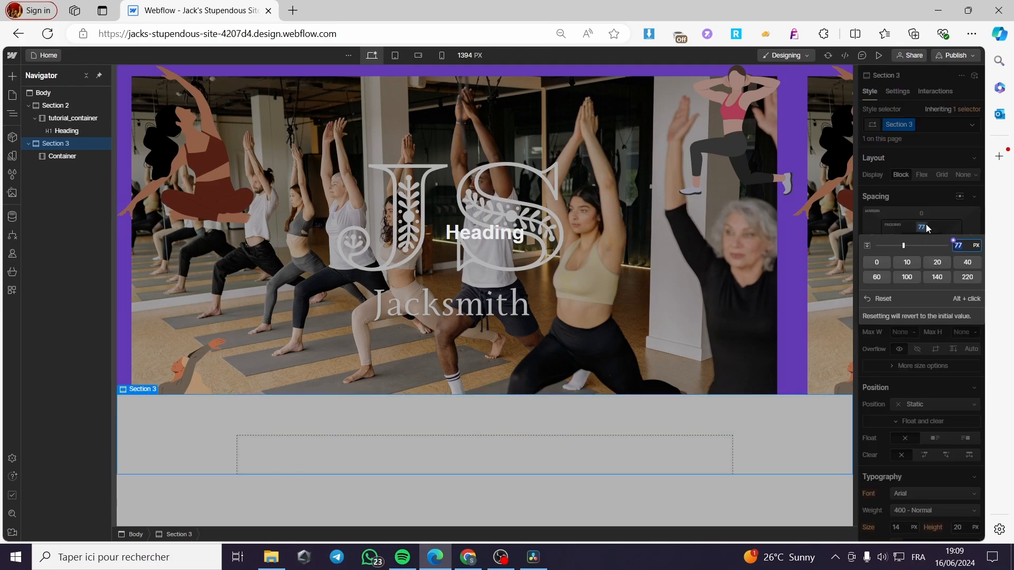
click(977, 248)
click(974, 290)
text(76.5rem)
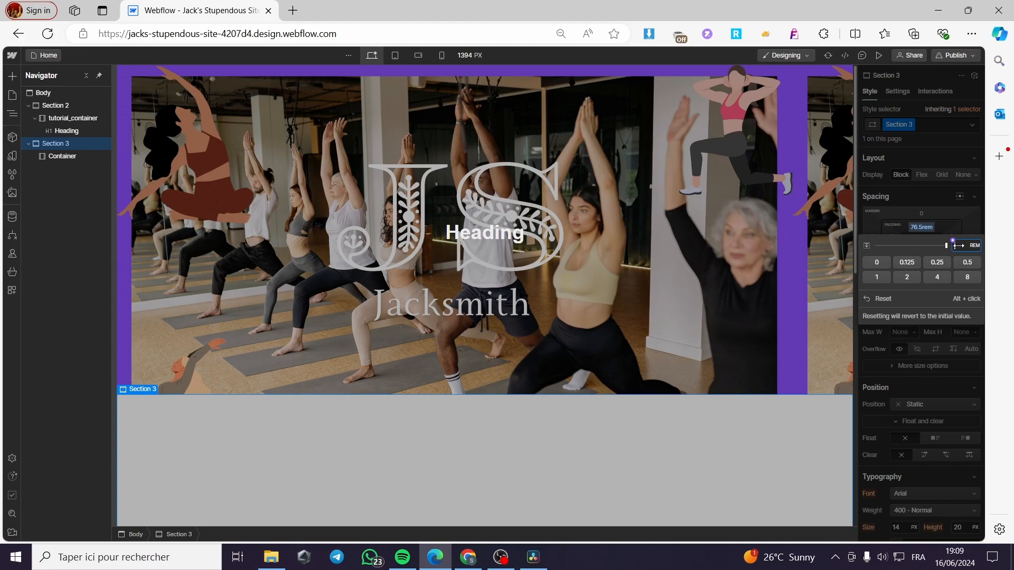
mouse_move(959, 246)
mouse_down()
mouse_move(964, 239)
mouse_move(957, 247)
mouse_up()
click(966, 249)
key(BackSpace)
text(15)
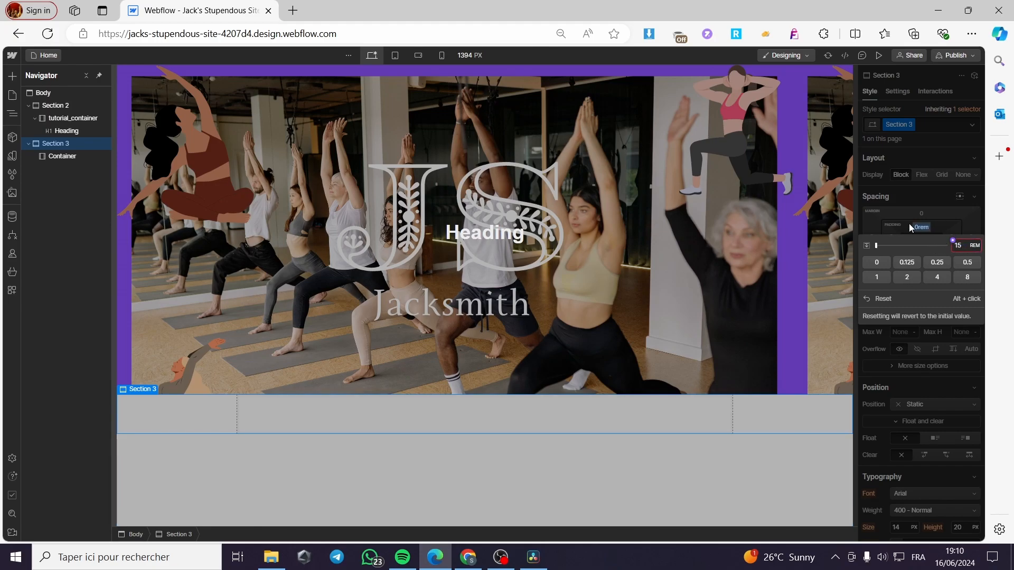
key(Return)
Set the bottom padding of Section 3 to 15rem
click(921, 246)
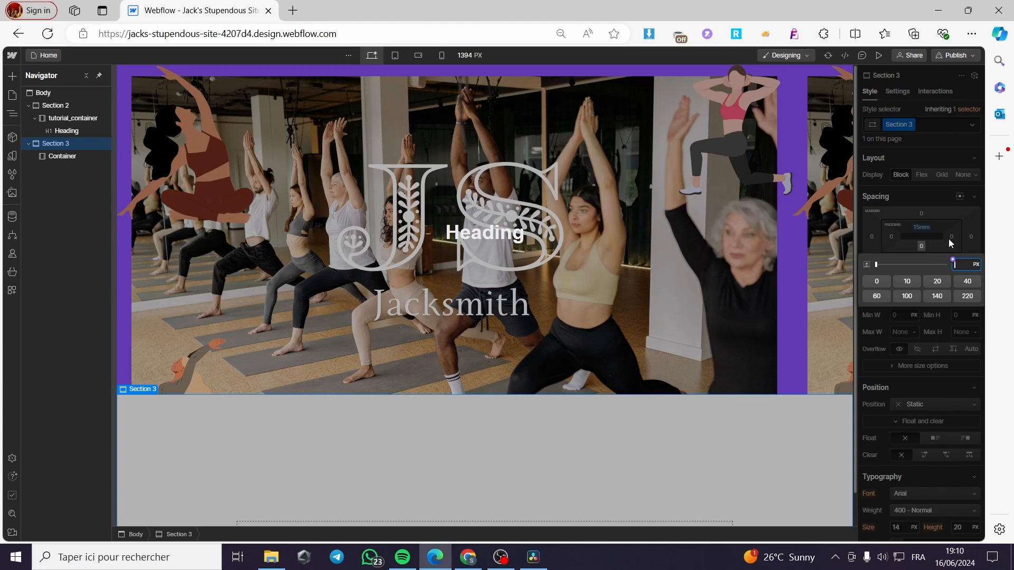
click(976, 265)
click(964, 312)
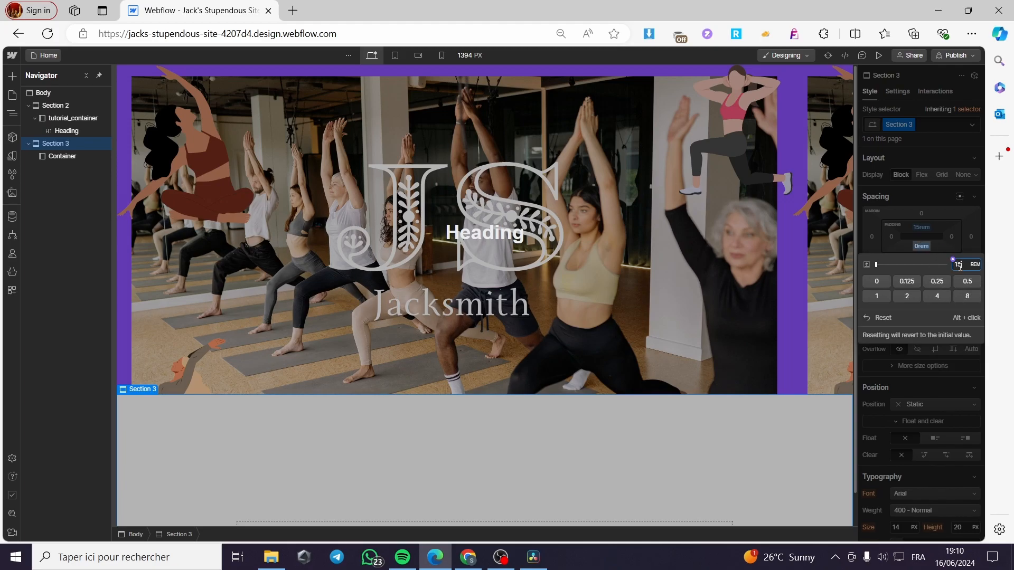
key(Return)
scroll(438, 444, down, 3)
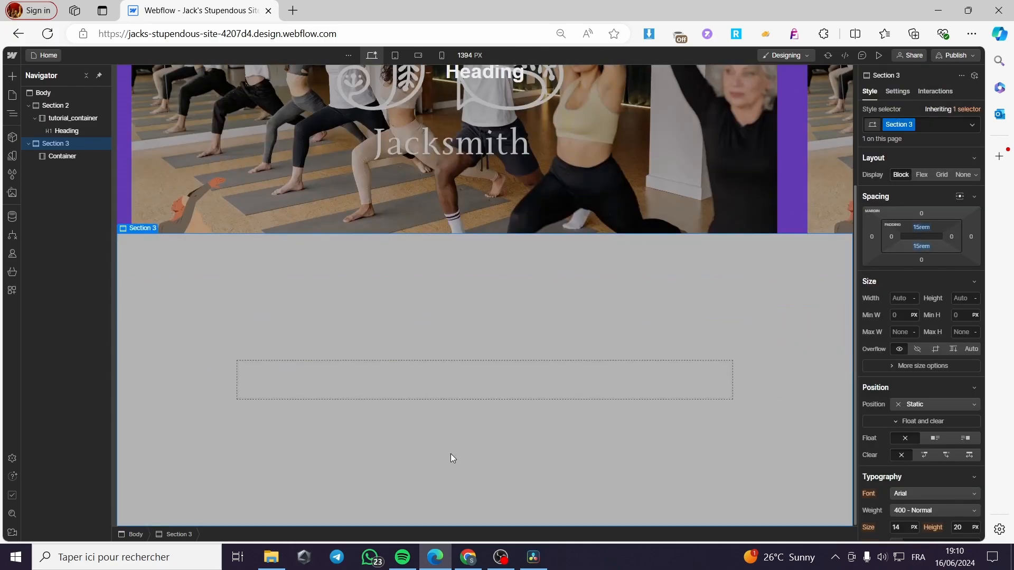
Remove the rgba(0, 0, 0, 0.3) overlay from the page Body background by resetting its Image & gradient property
click(401, 379)
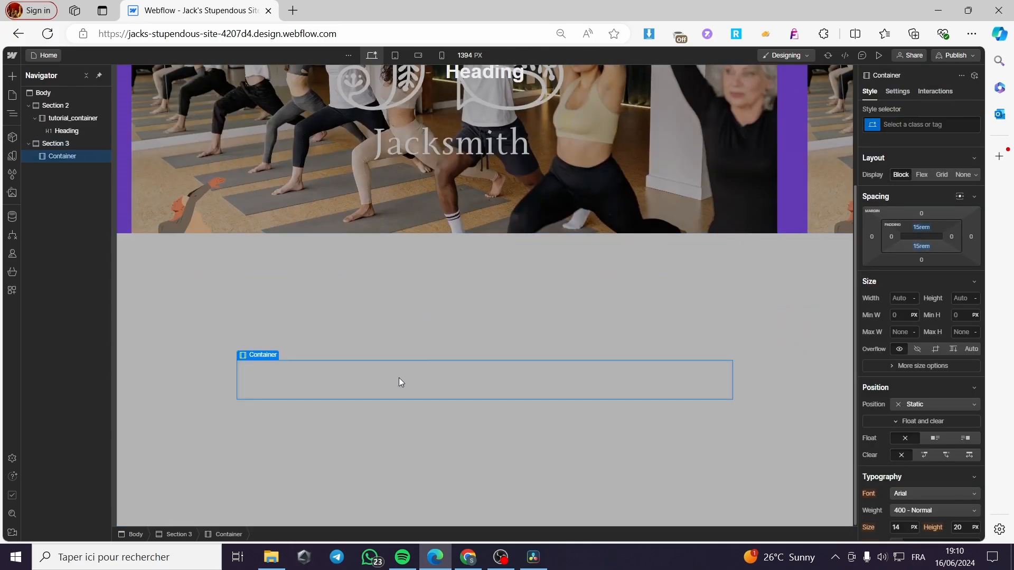
click(467, 320)
click(50, 93)
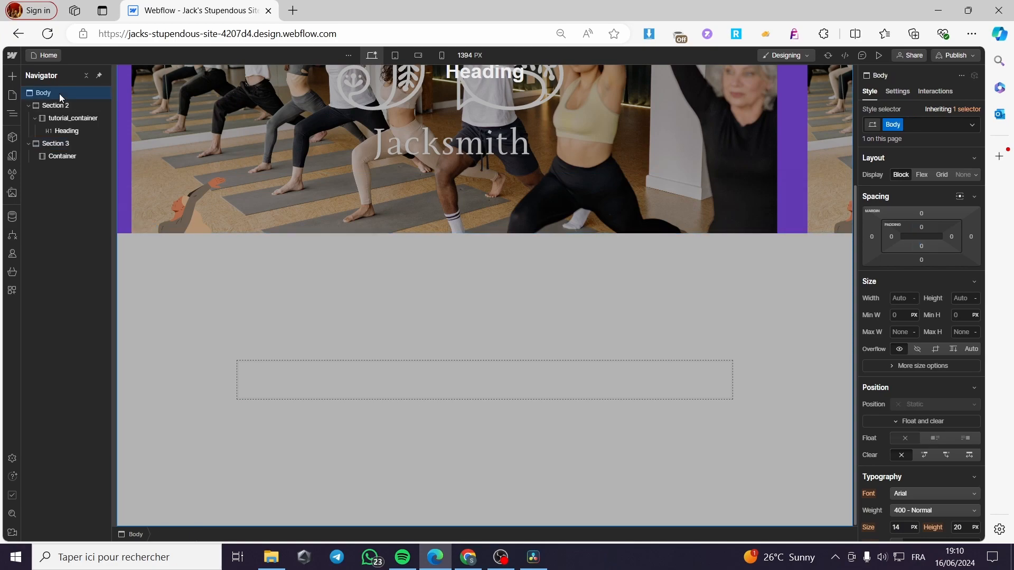
scroll(931, 401, down, 3)
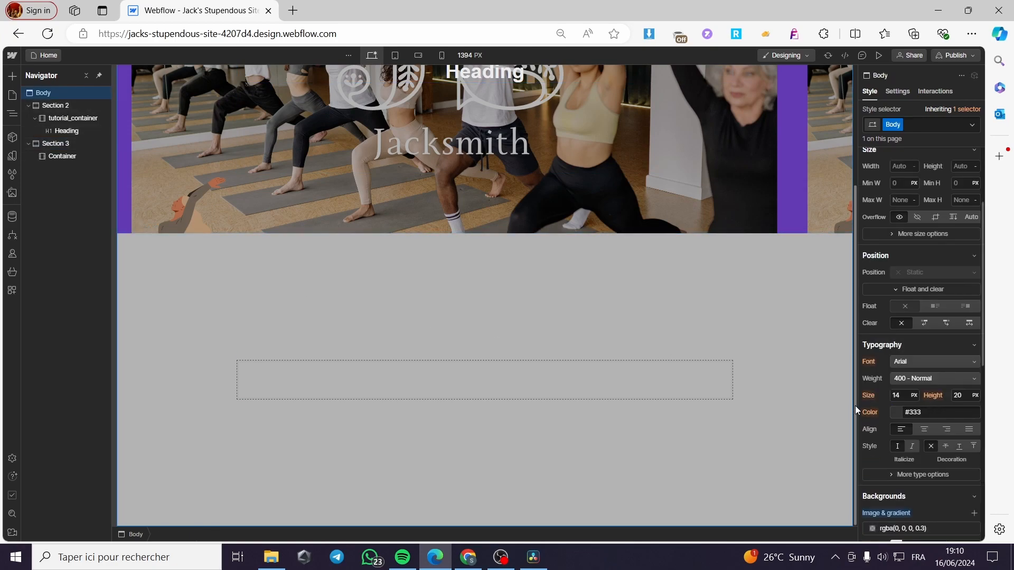
scroll(855, 406, up, 3)
scroll(937, 412, up, 3)
scroll(935, 315, down, 5)
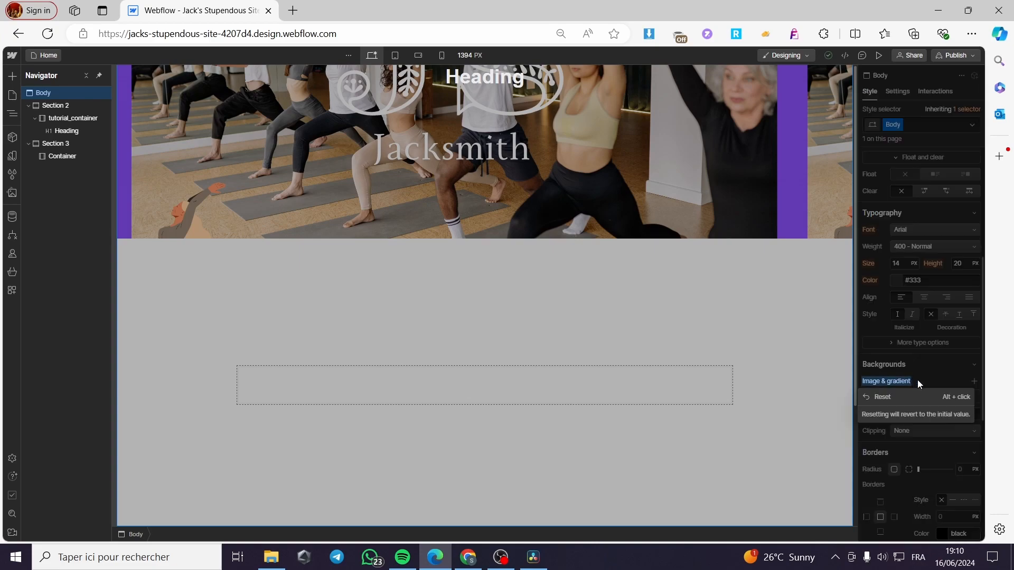
click(902, 398)
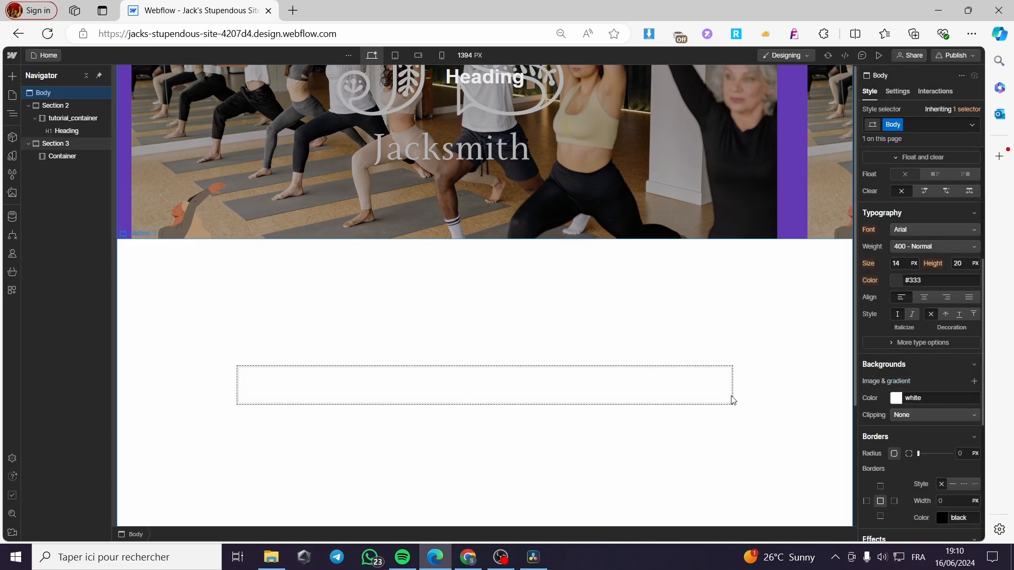
Add a Div Block inside the Container of Section 3
click(453, 398)
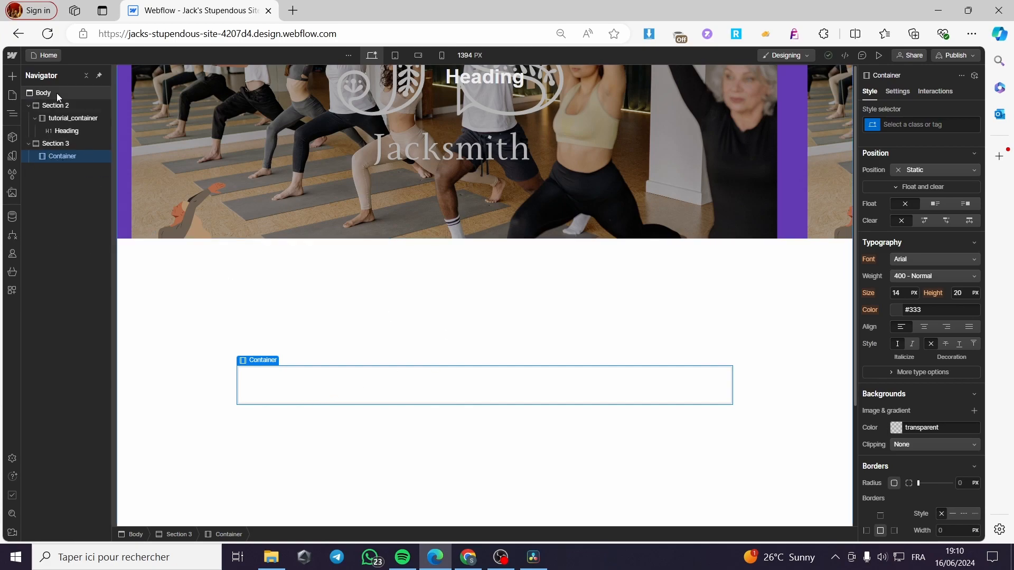
click(13, 76)
text(d)
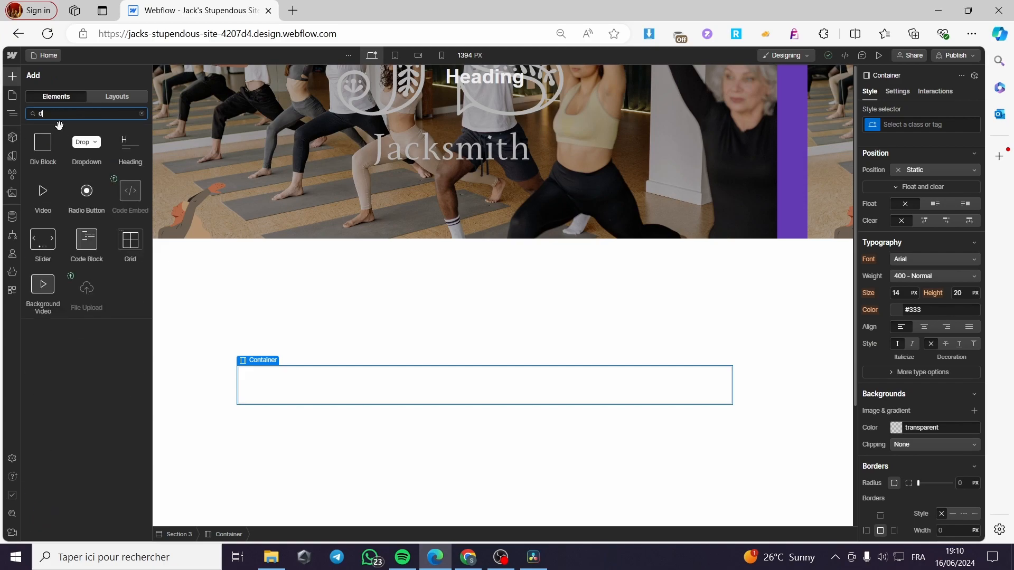
click(40, 145)
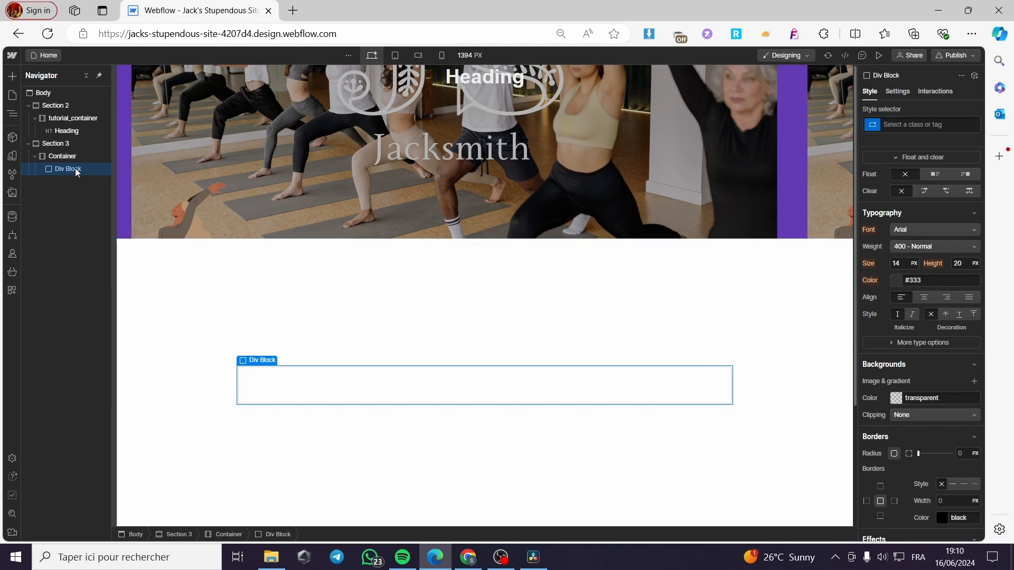
Apply the existing image_wrapper class to the Div Block in Section 3's Container
click(939, 124)
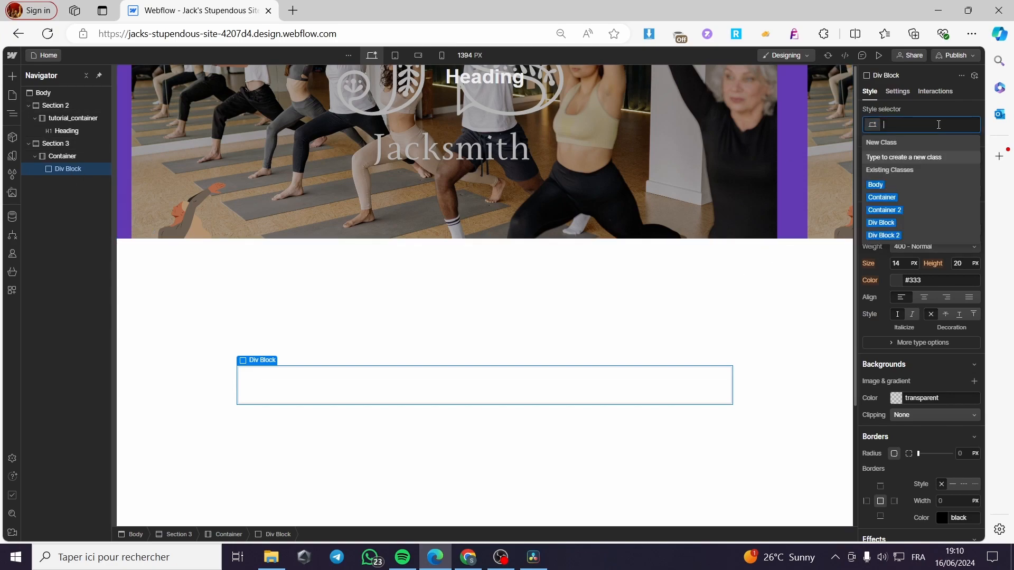
text(wra^^)
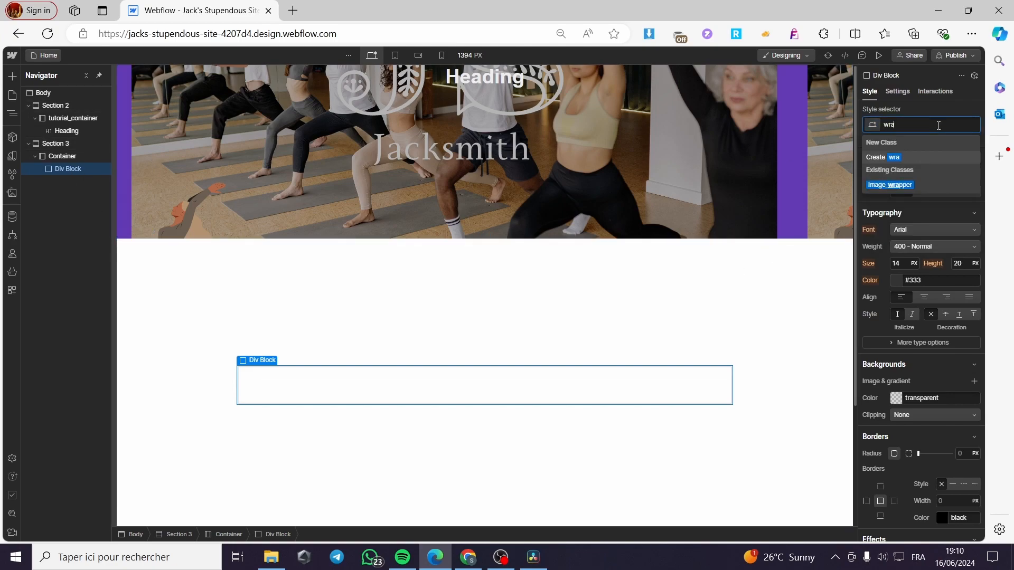
key(BackSpace)
key(BackSpace)
key(BackSpace)
key(BackSpace)
key(BackSpace)
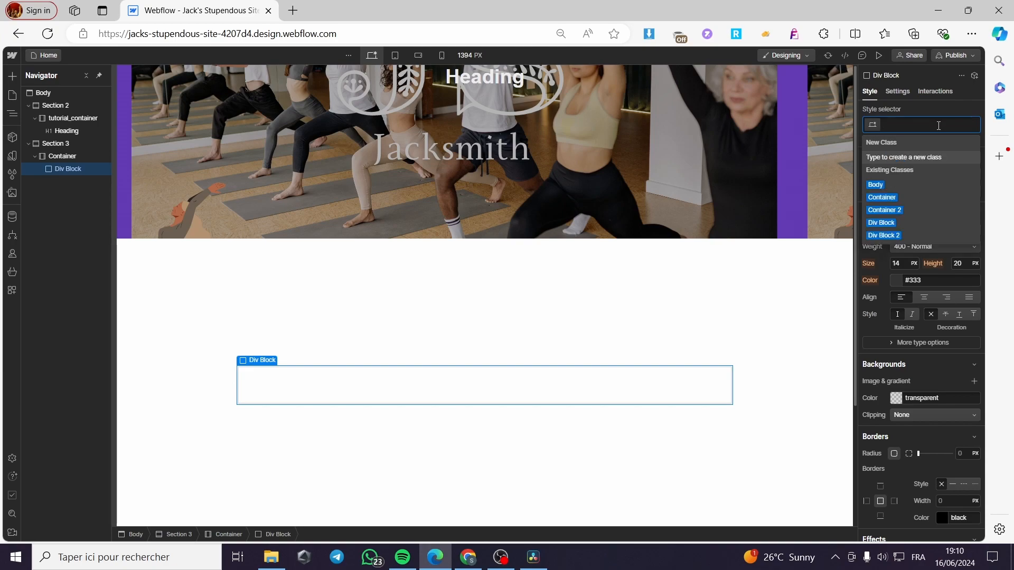
text(imager)
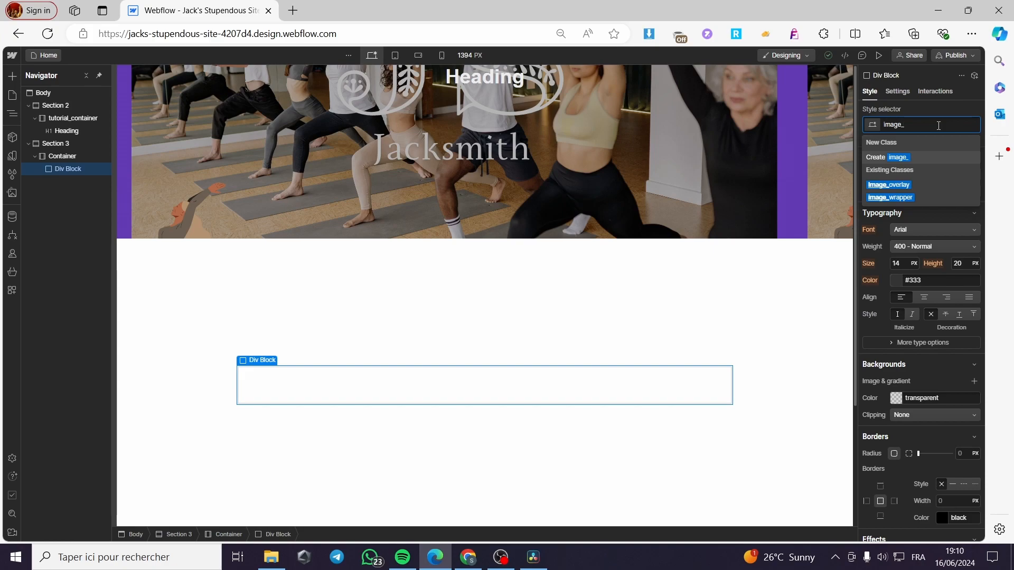
text(_wrapper)
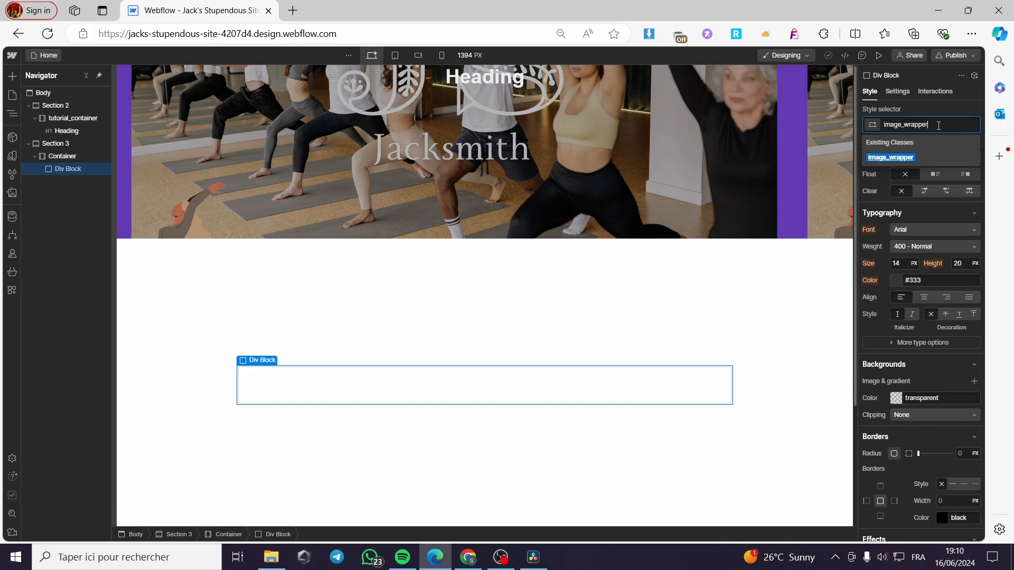
key(Return)
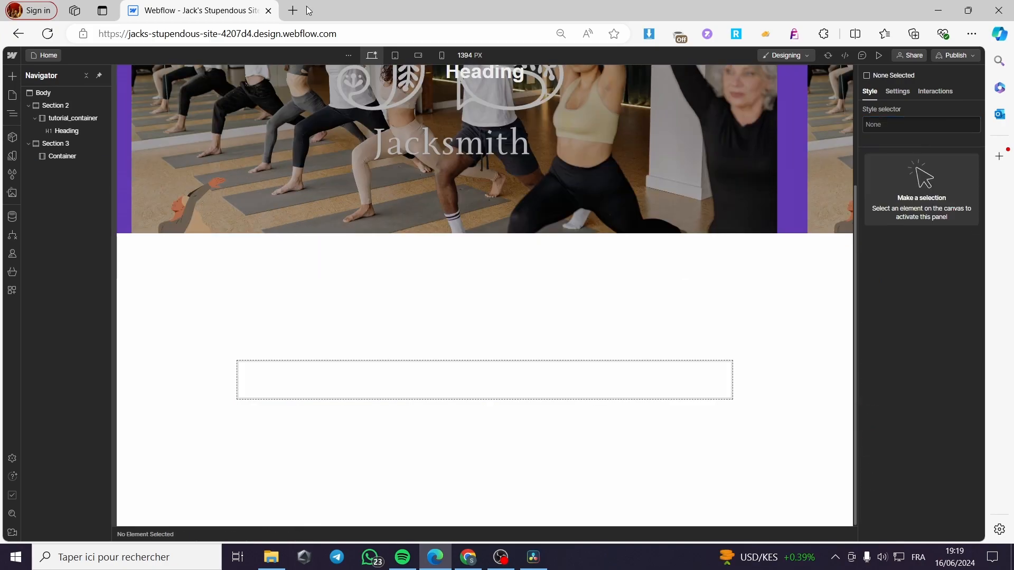
key(ctrl+z)
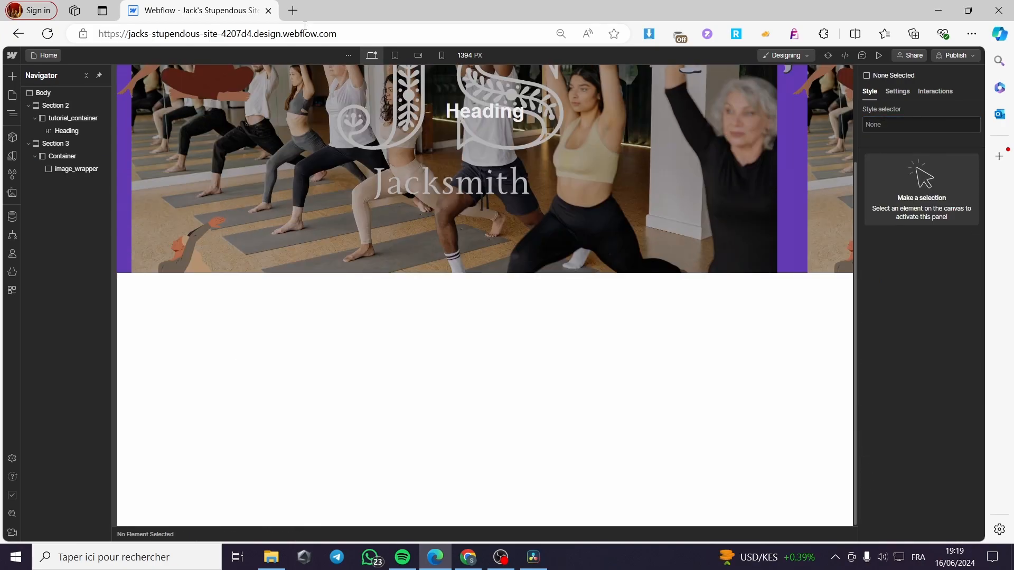
Add an Image element inside image_wrapper
click(79, 169)
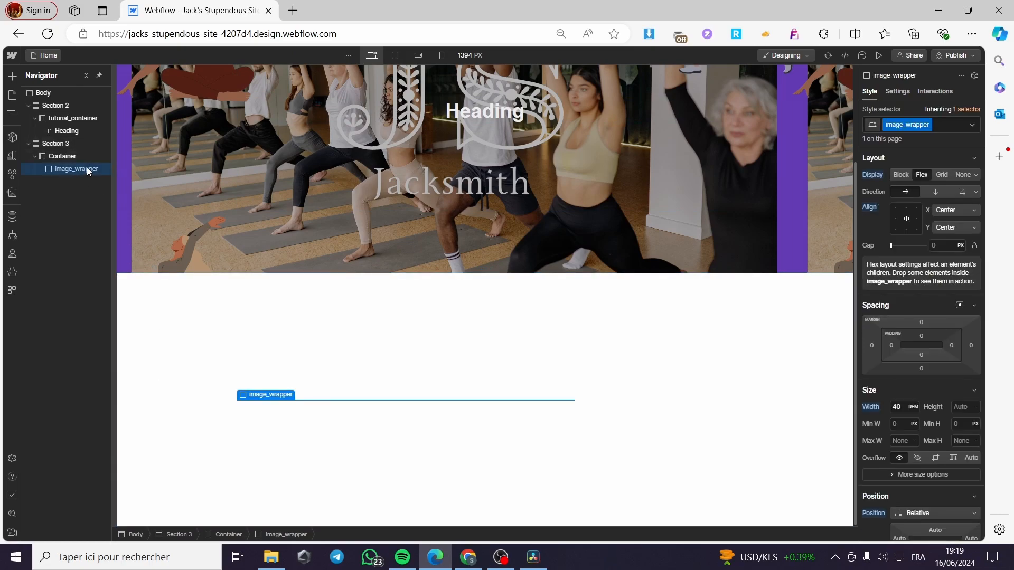
click(12, 77)
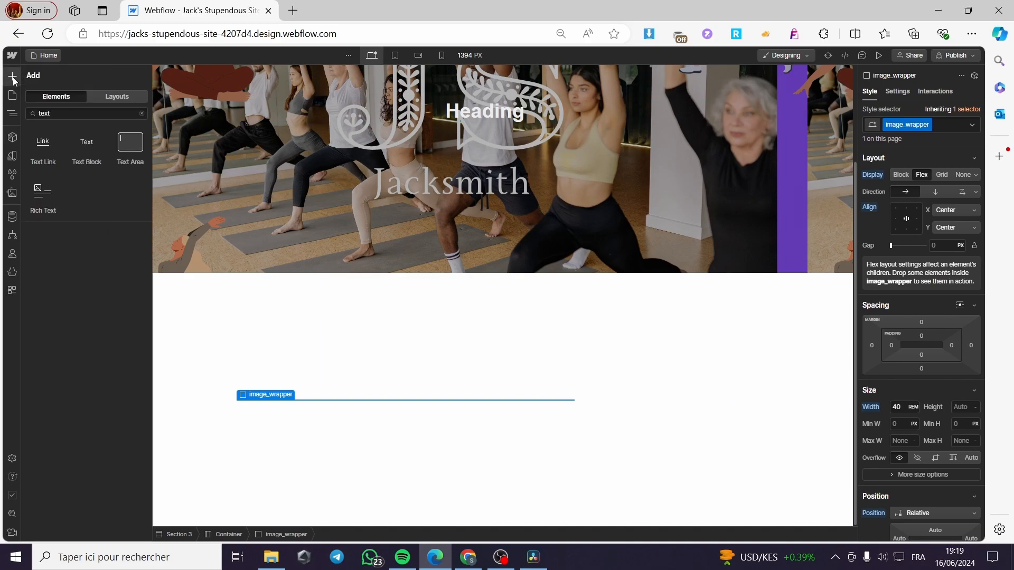
double_click(33, 116)
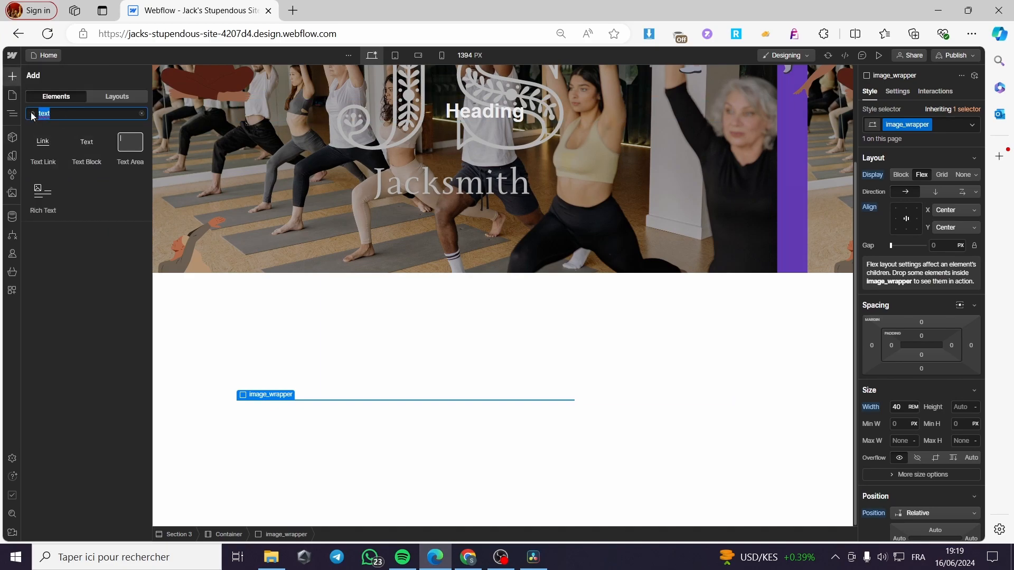
text(i)
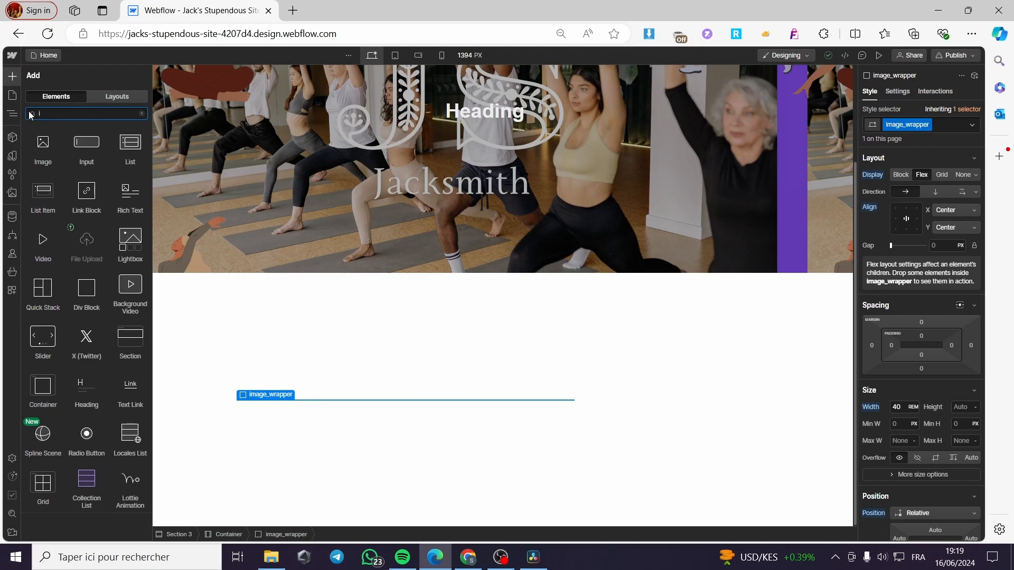
click(43, 151)
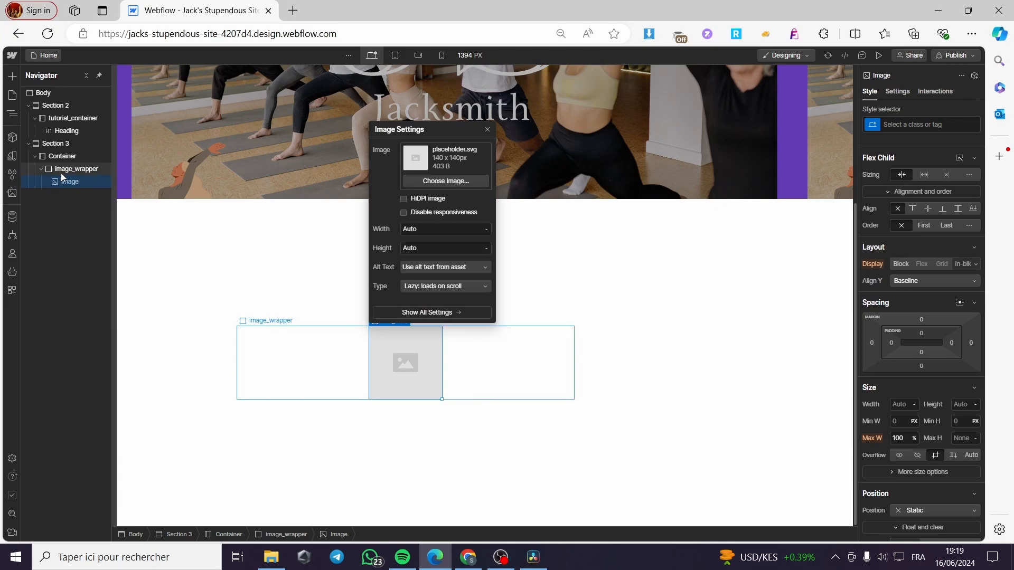
Add a Text Block inside image_wrapper, below the Image element
click(78, 167)
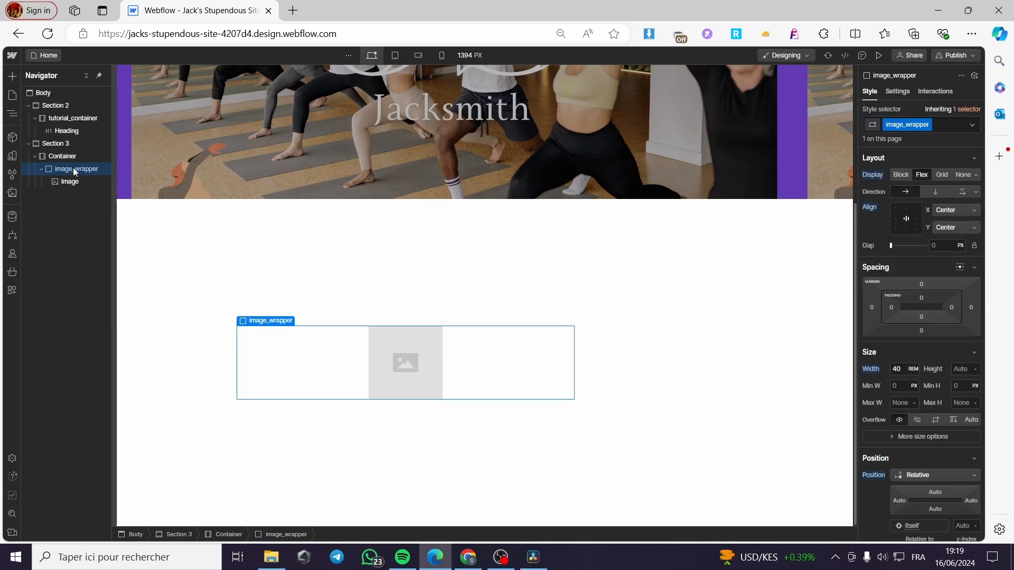
click(12, 77)
click(59, 112)
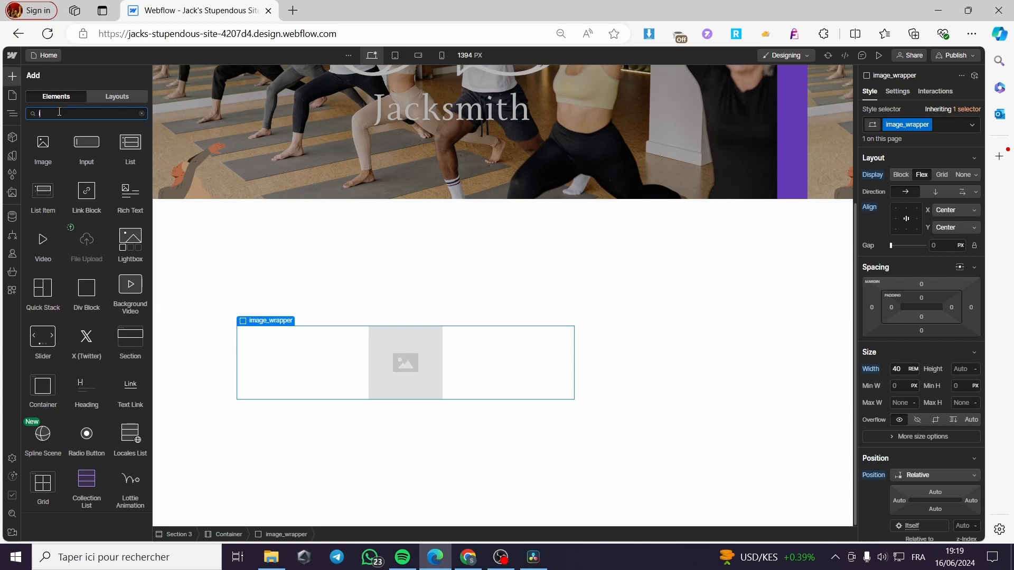
text(i)
key(BackSpace)
text(tec)
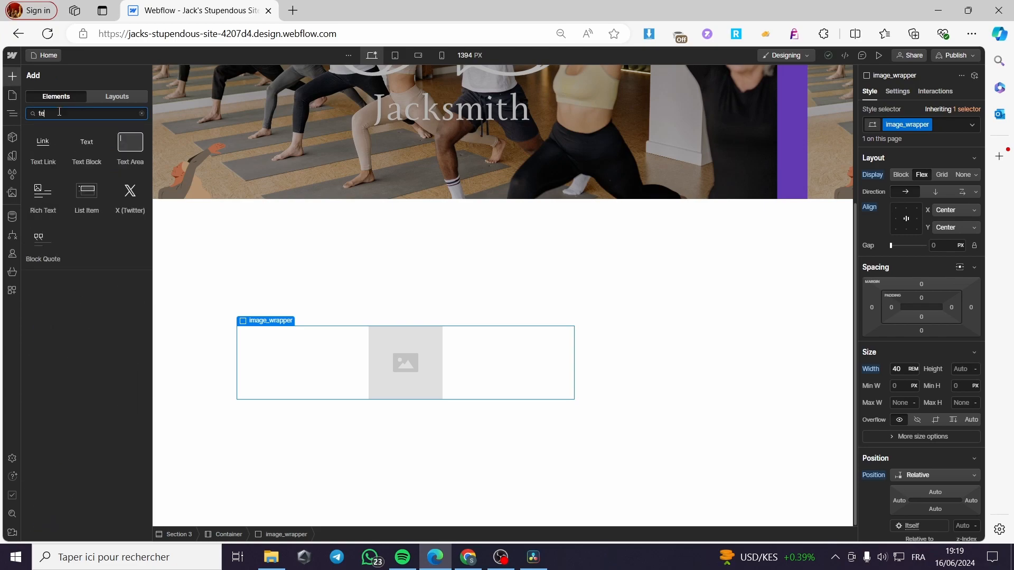
key(BackSpace)
text(c)
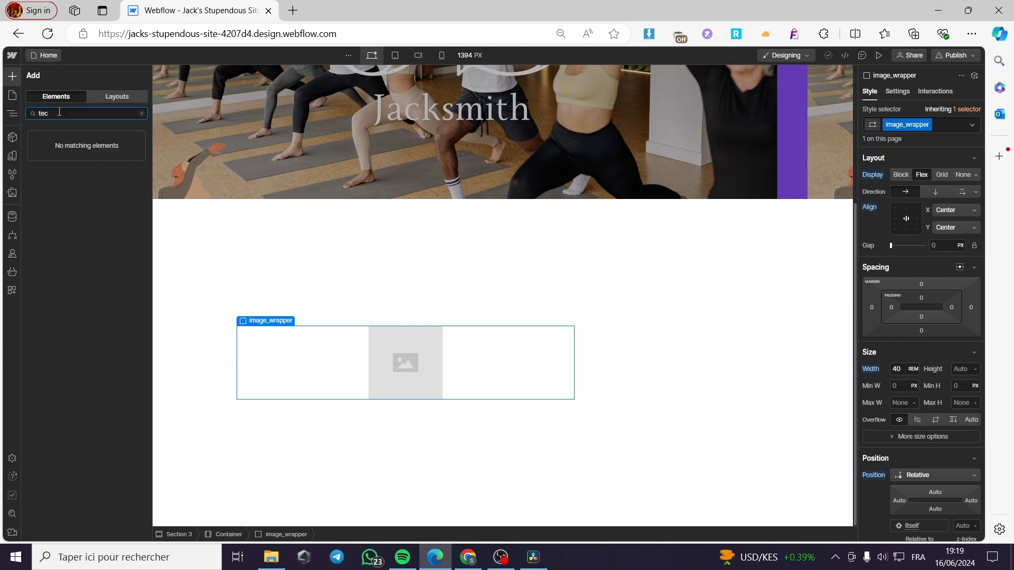
key(BackSpace)
text(x)
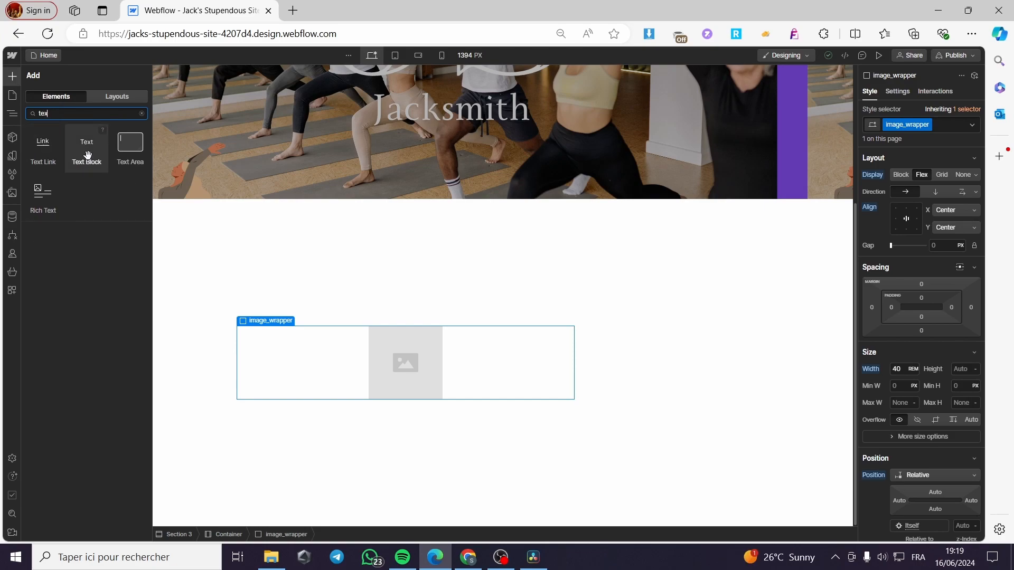
drag(88, 154, 324, 317)
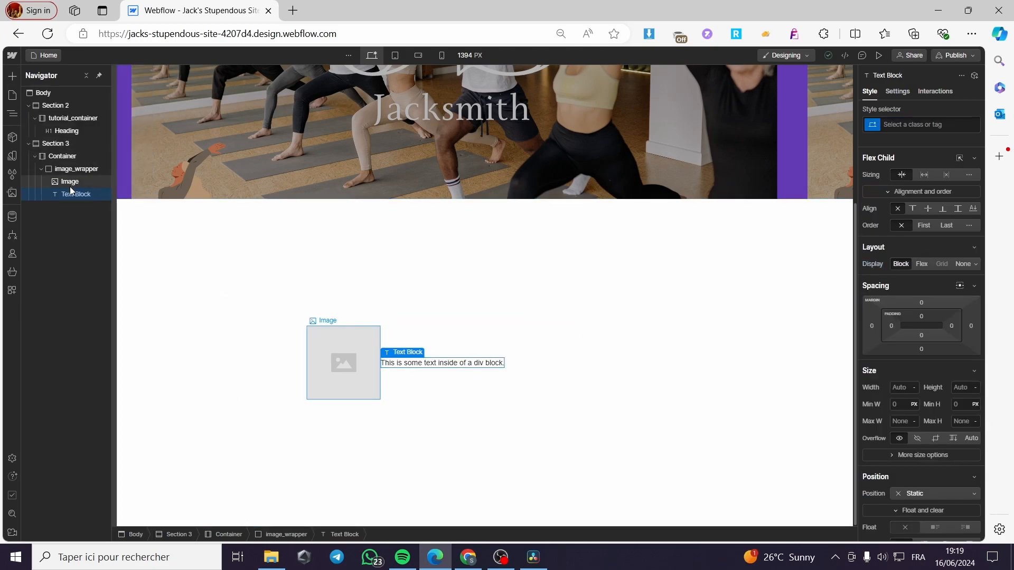
Set the placeholder Image inside image_wrapper to the JOIN.png asset
click(352, 363)
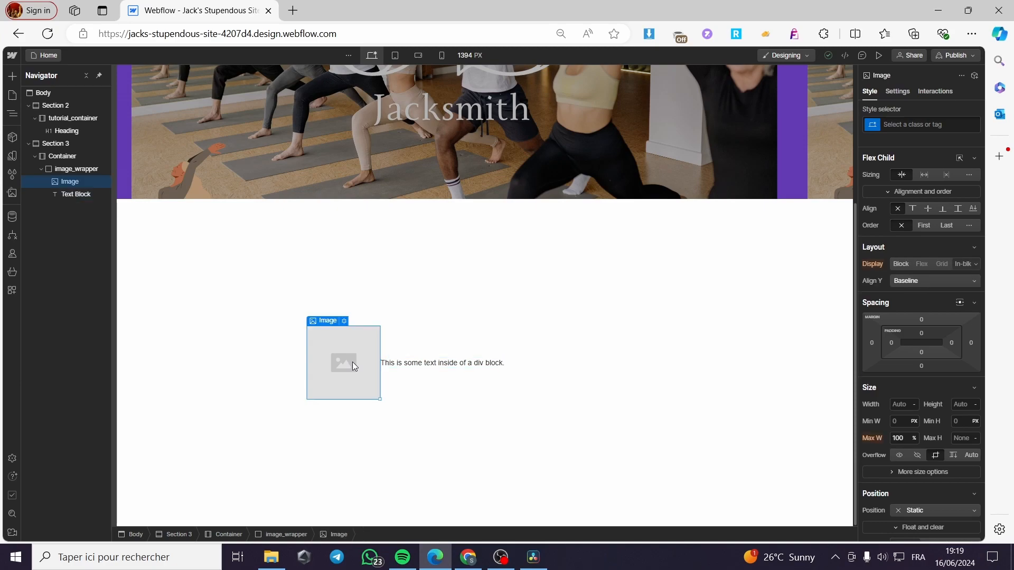
double_click(353, 363)
click(385, 182)
click(35, 155)
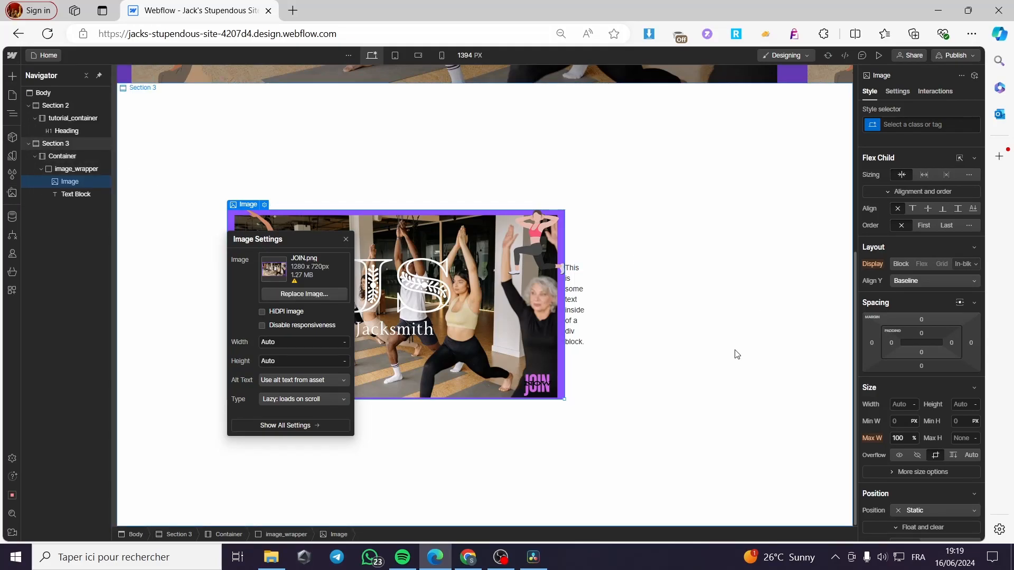
click(346, 239)
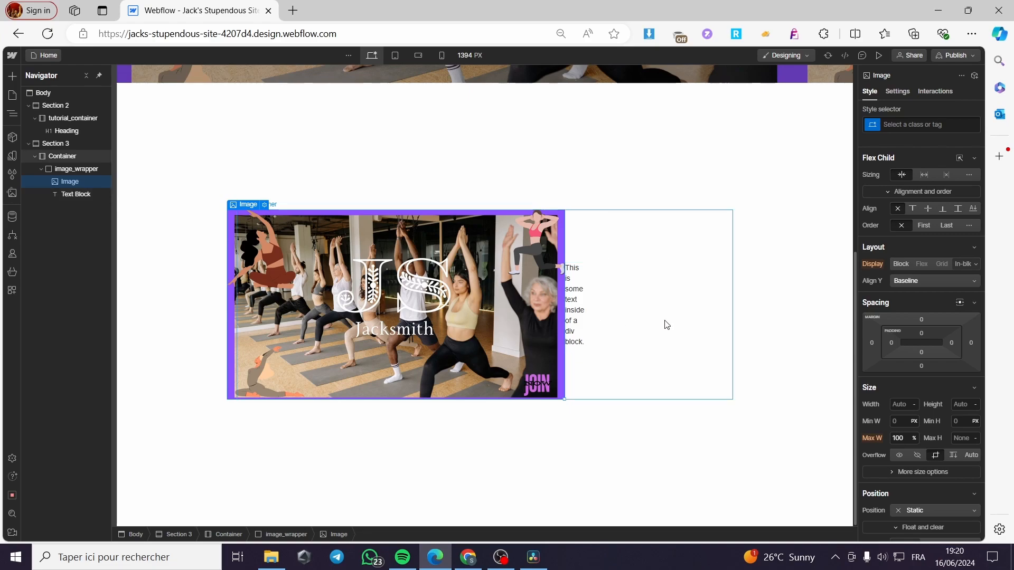
Set the image_wrapper block's width to 60 REM
click(76, 169)
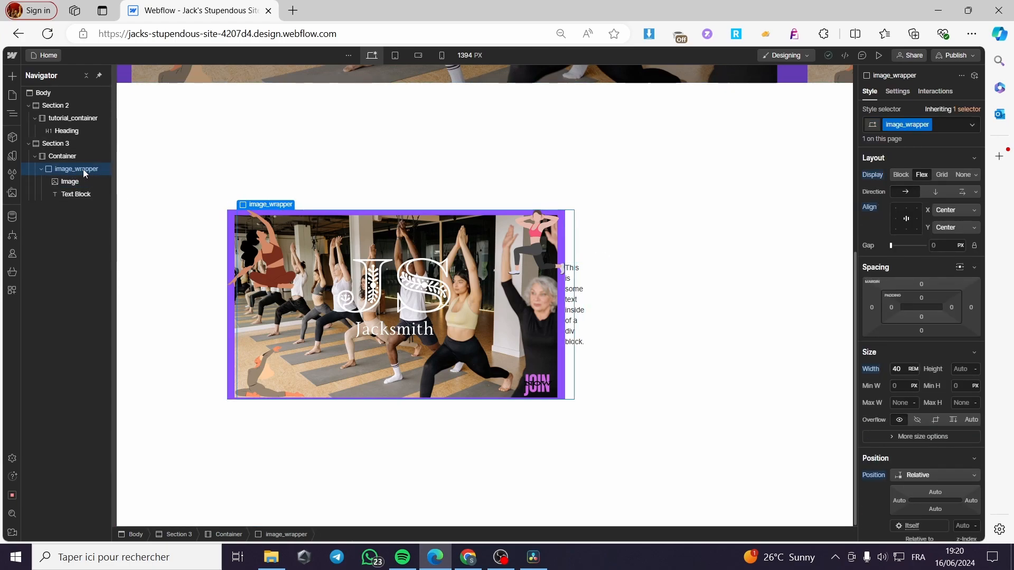
click(902, 370)
text(60)
click(720, 439)
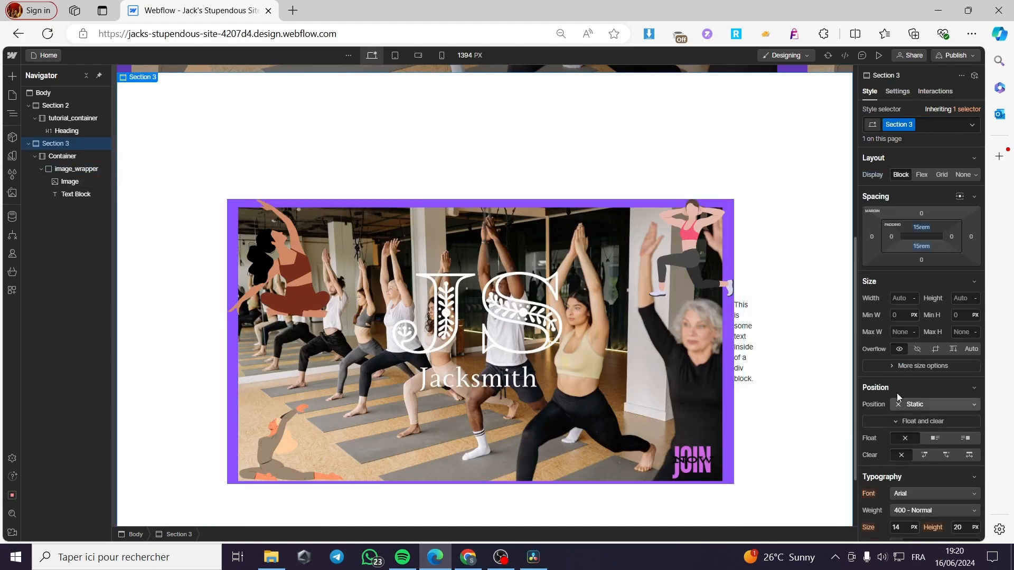
Set the width of Section 3 to 30 px
click(904, 299)
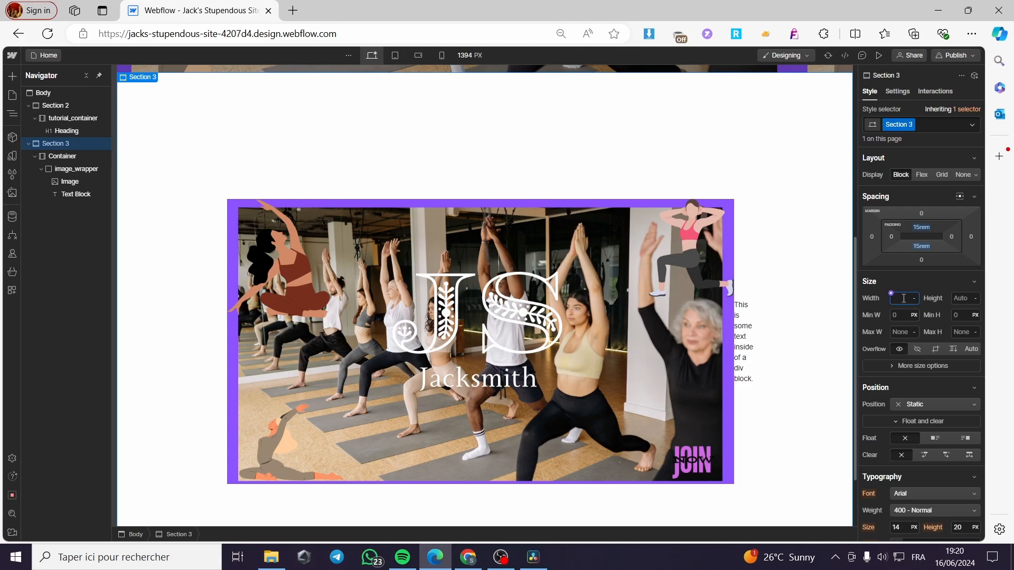
key(Return)
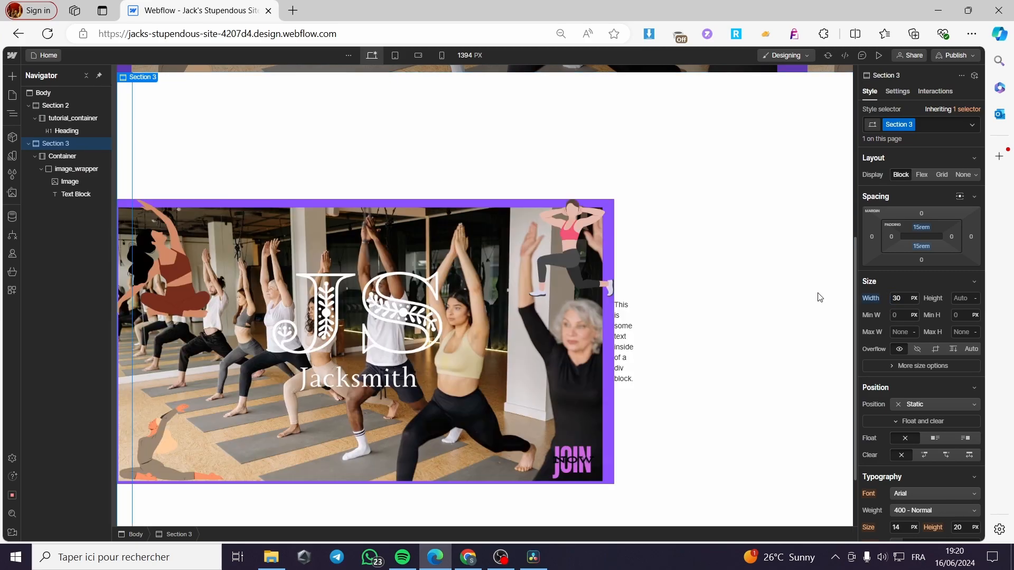
click(819, 294)
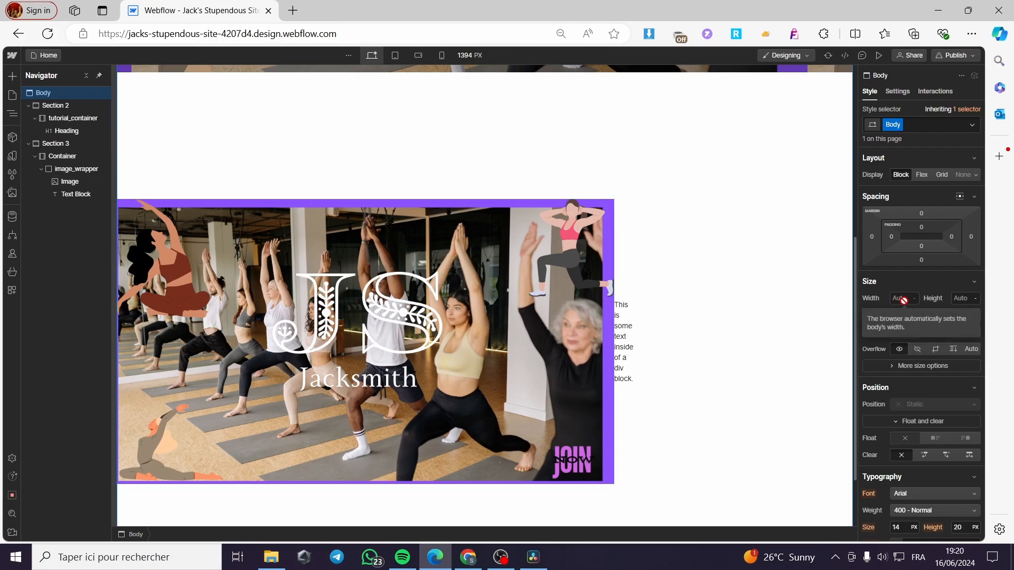
Set the image_wrapper block's width to 30 REM
click(89, 170)
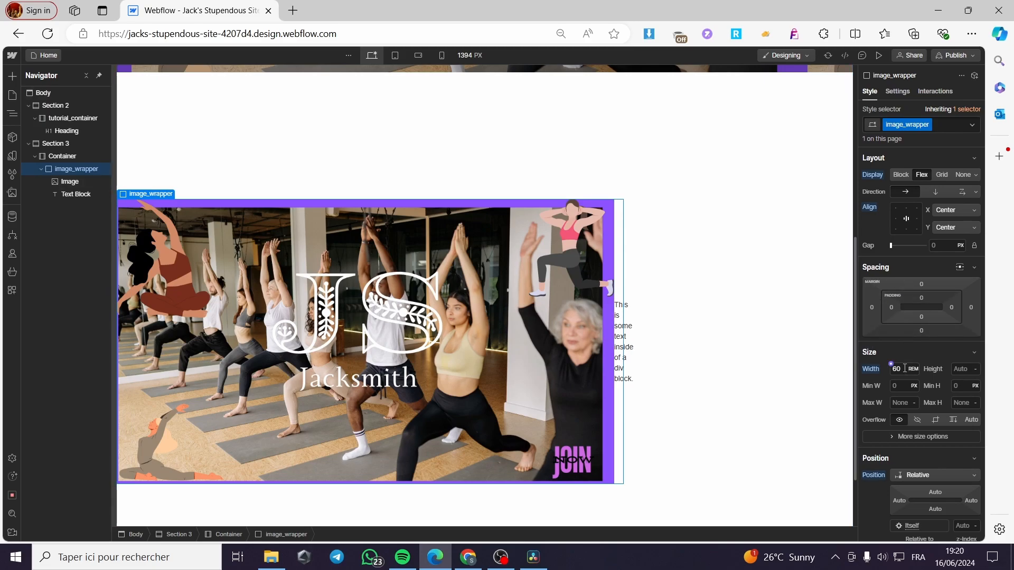
click(771, 350)
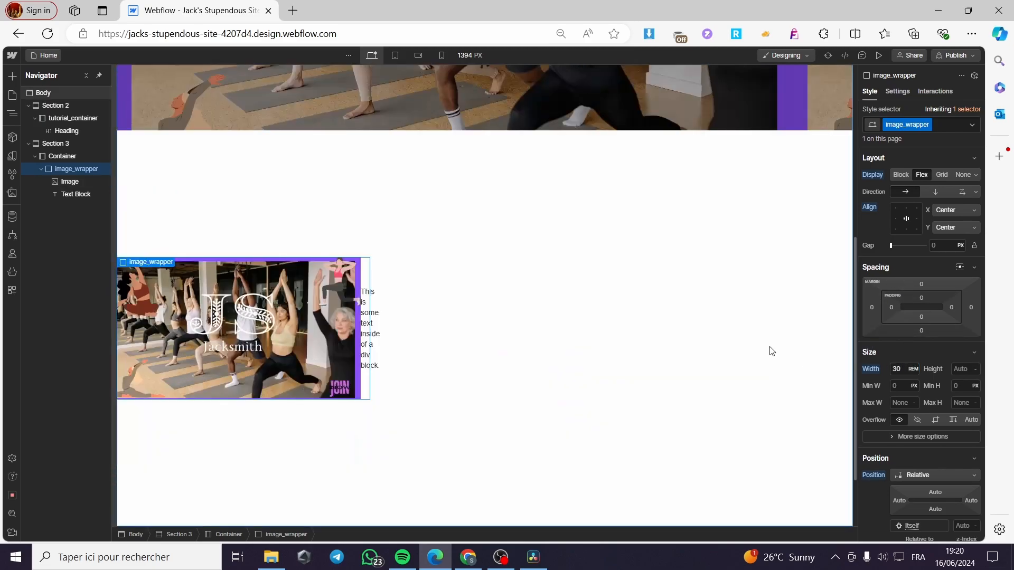
click(84, 169)
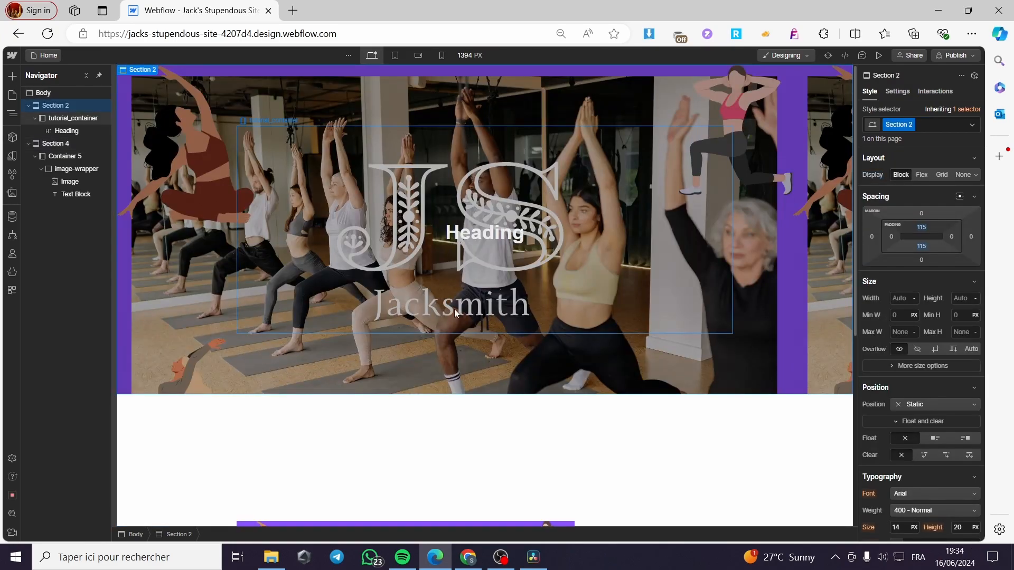
Align the flex content of Container 5 in Section 4 to the center on both axes
scroll(468, 275, down, 5)
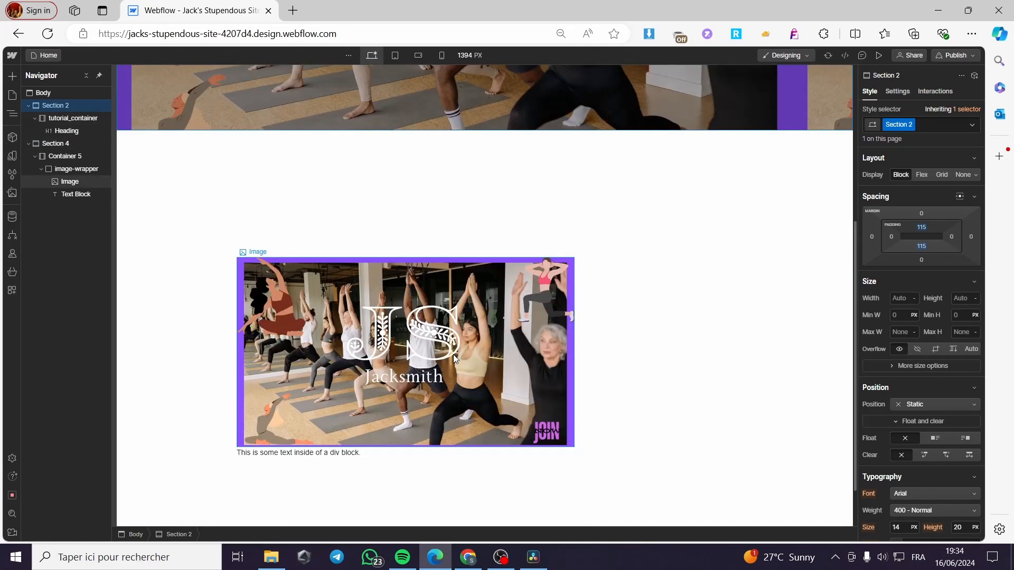
click(80, 157)
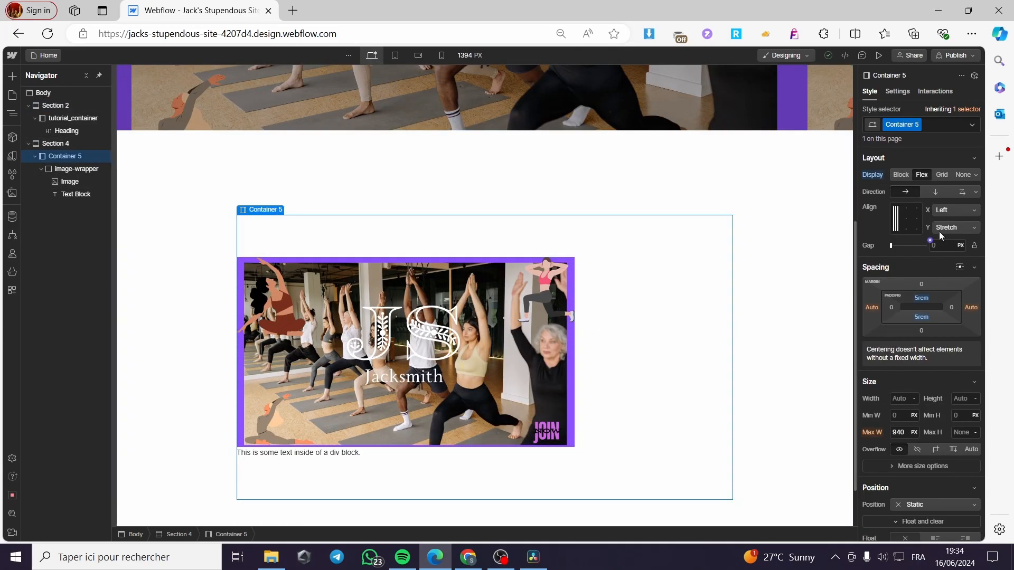
click(909, 218)
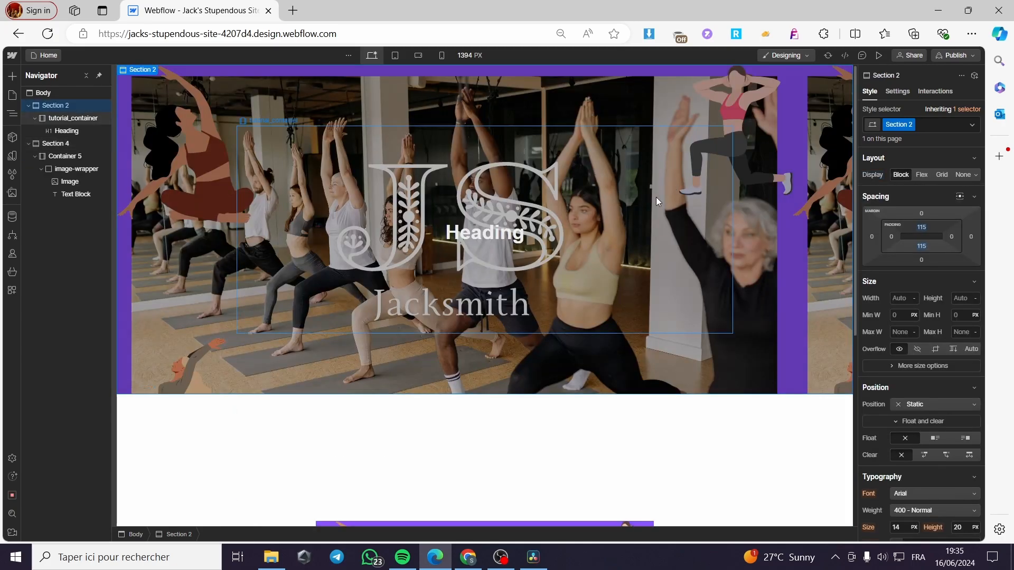
Set the position of the image-wrapper block in Container 5 to Relative
scroll(584, 347, down, 6)
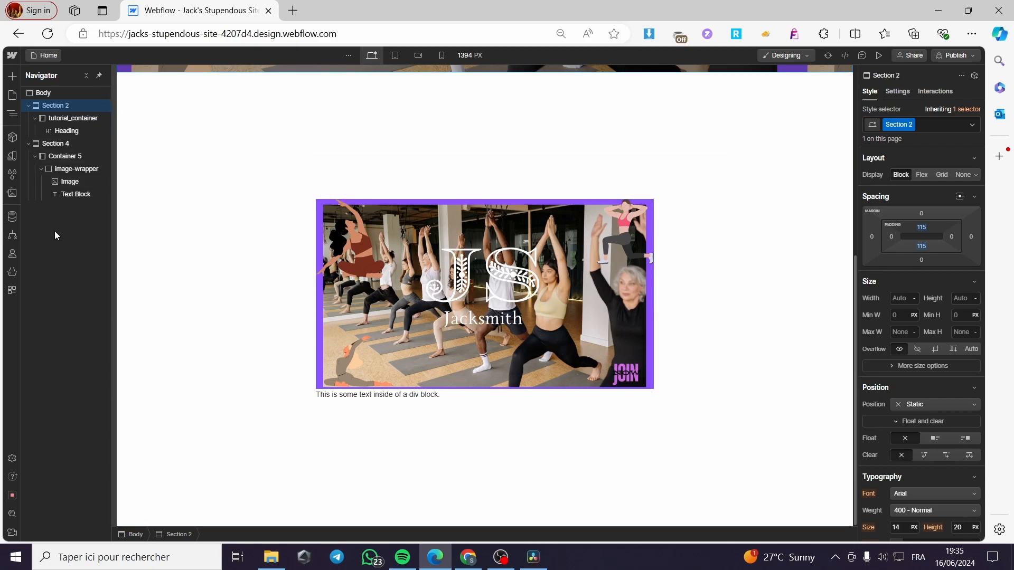
click(77, 169)
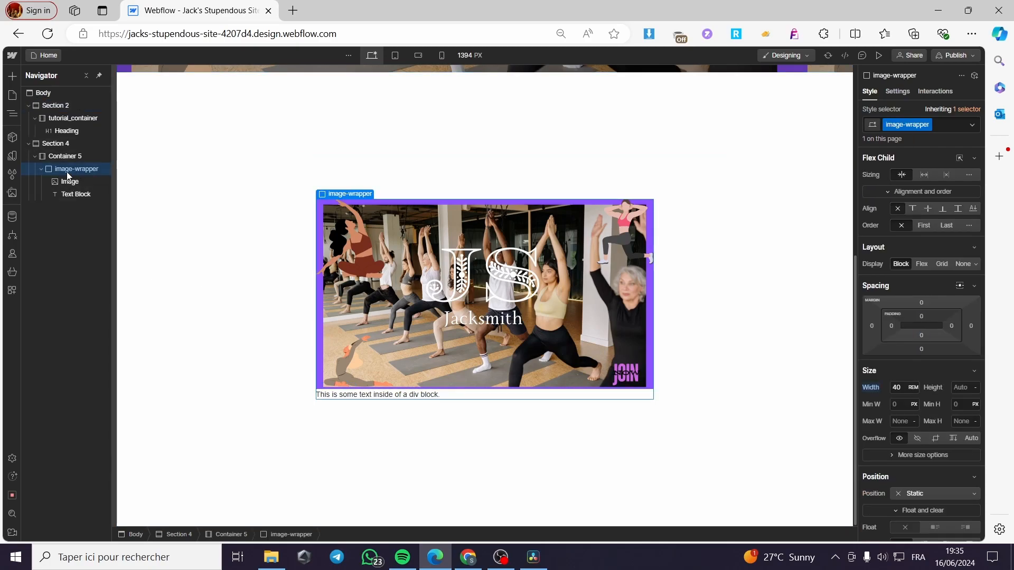
scroll(923, 394, down, 3)
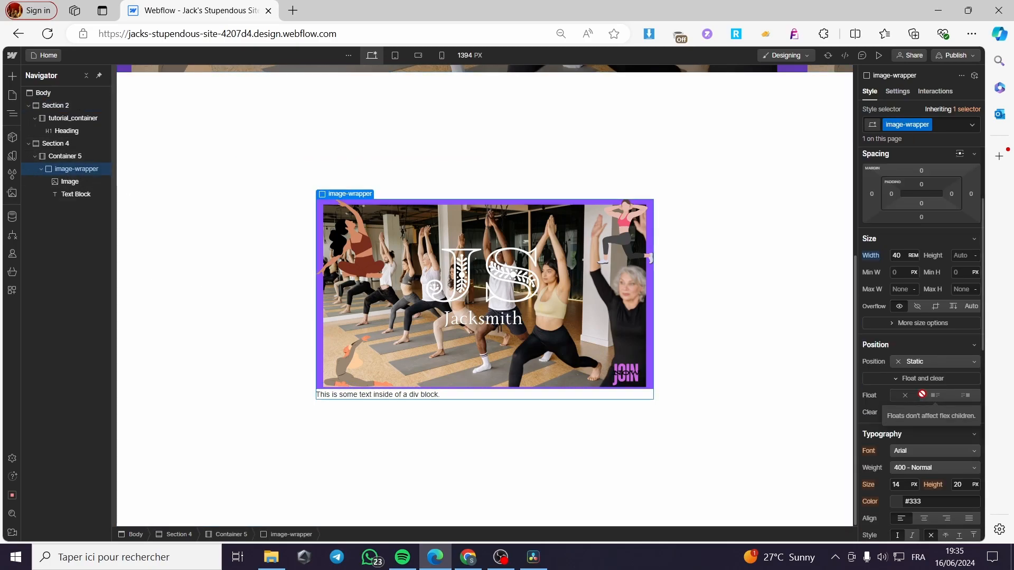
click(975, 363)
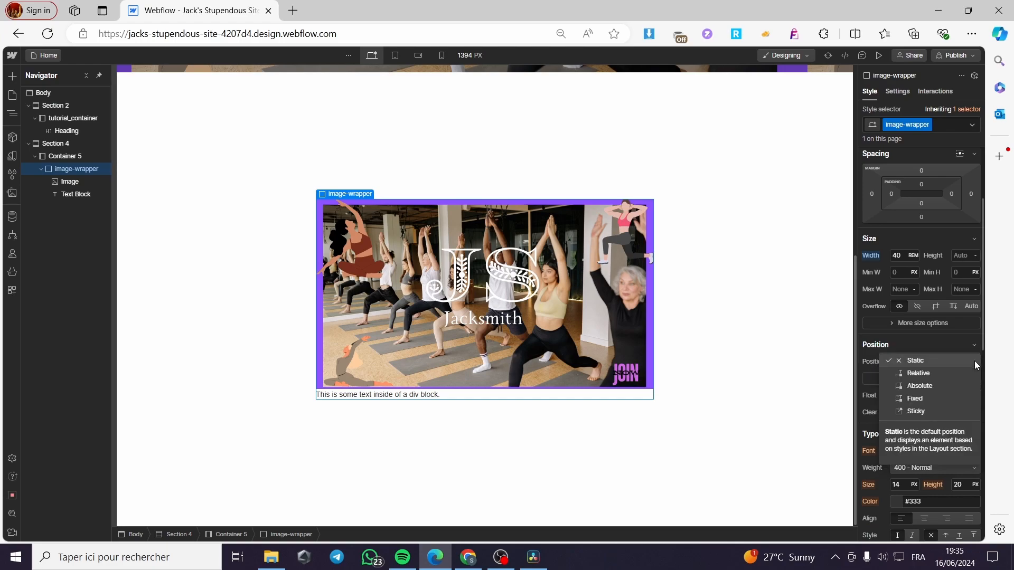
click(924, 375)
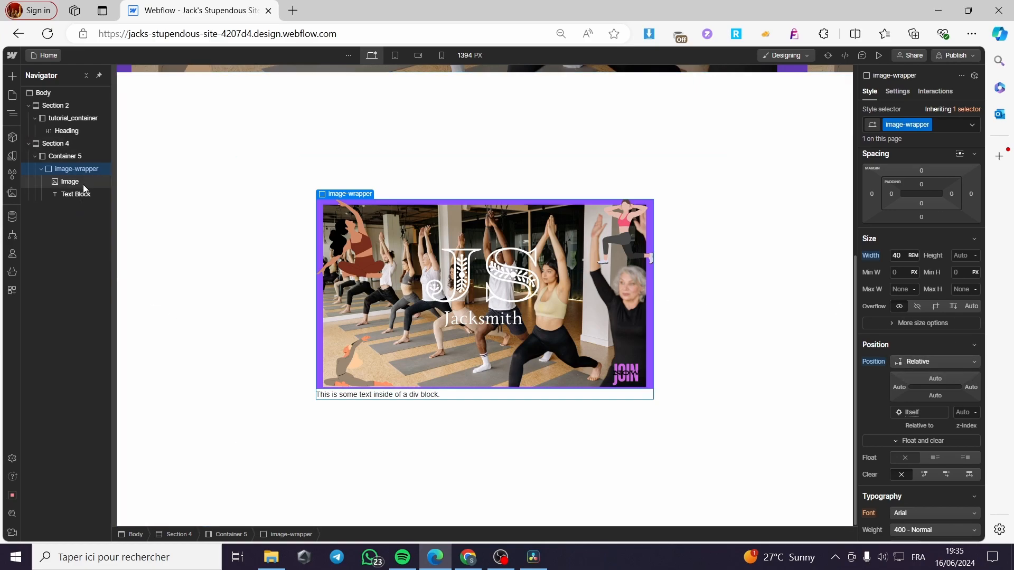
Set the position of the Text Block inside image-wrapper to Absolute
click(70, 194)
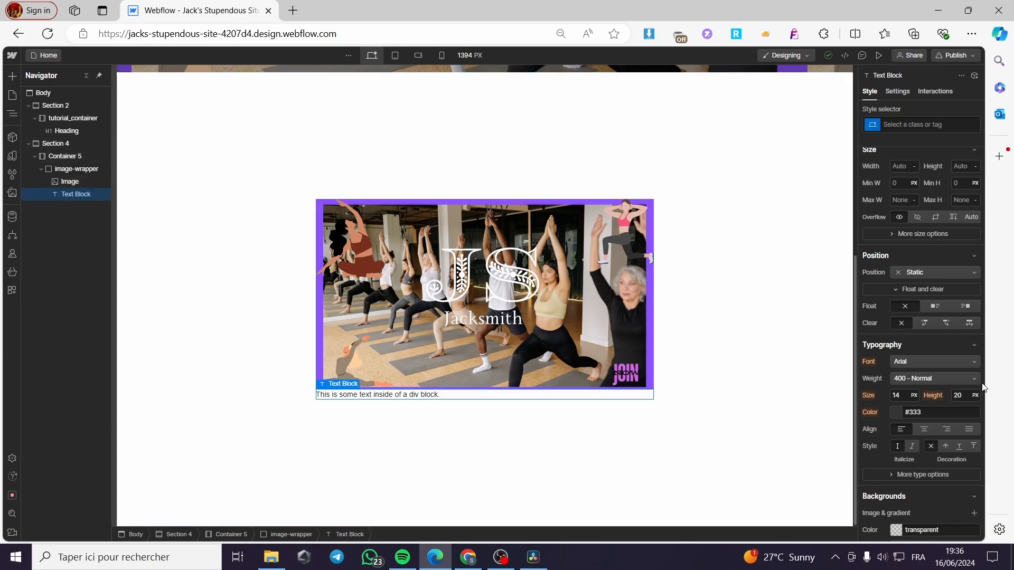
scroll(938, 370, down, 1)
scroll(938, 369, down, 4)
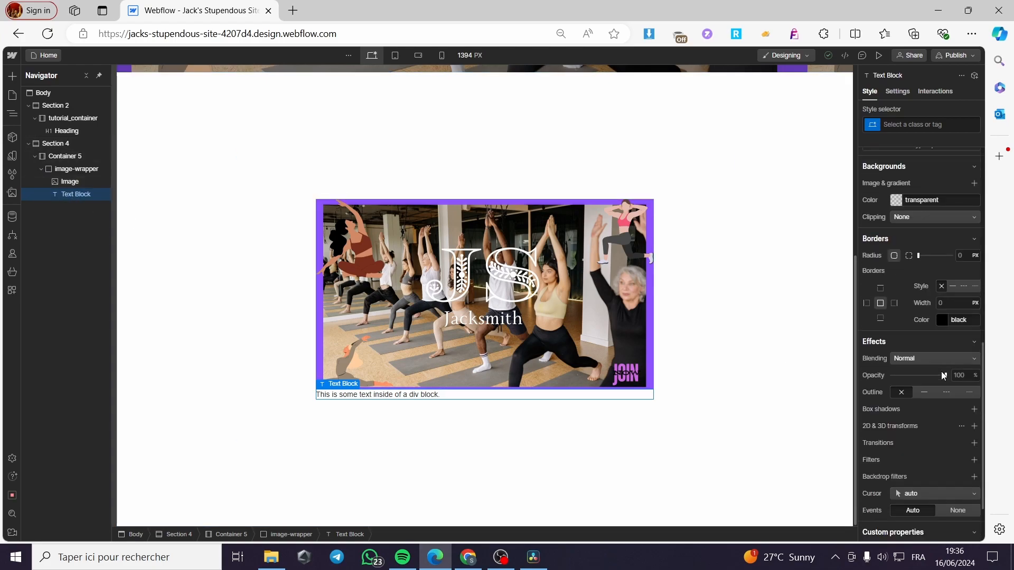
scroll(941, 372, up, 5)
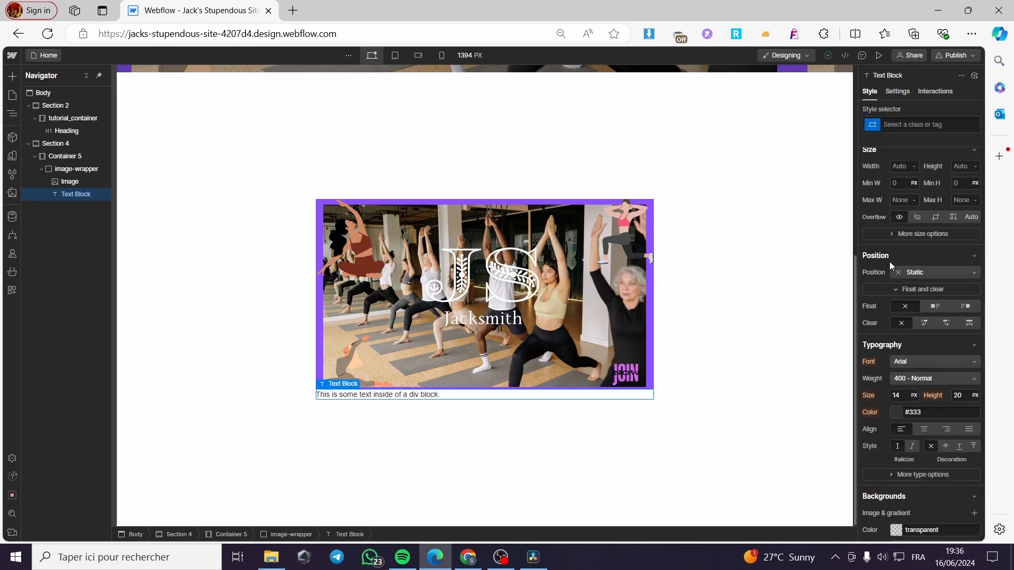
click(942, 271)
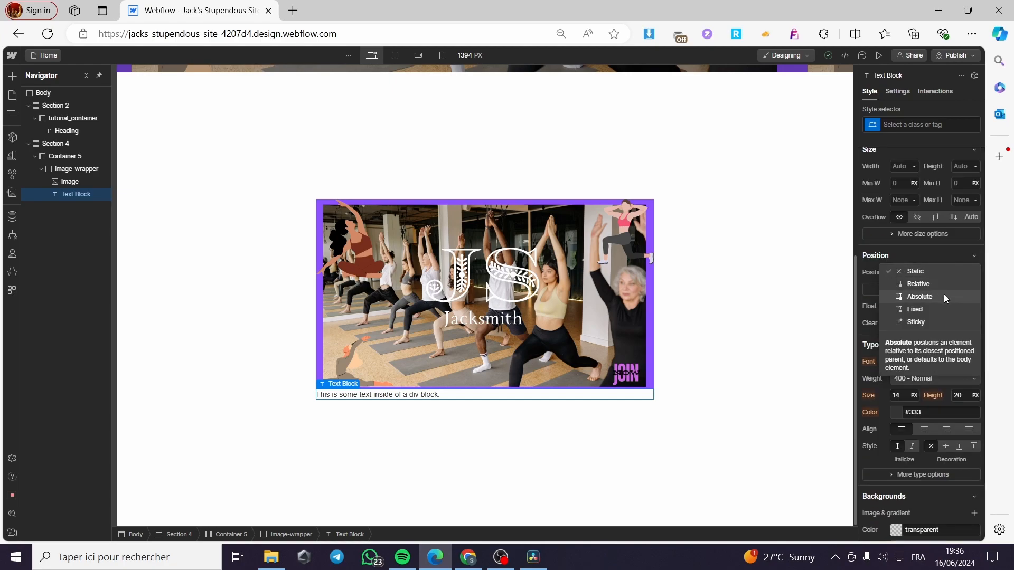
click(943, 294)
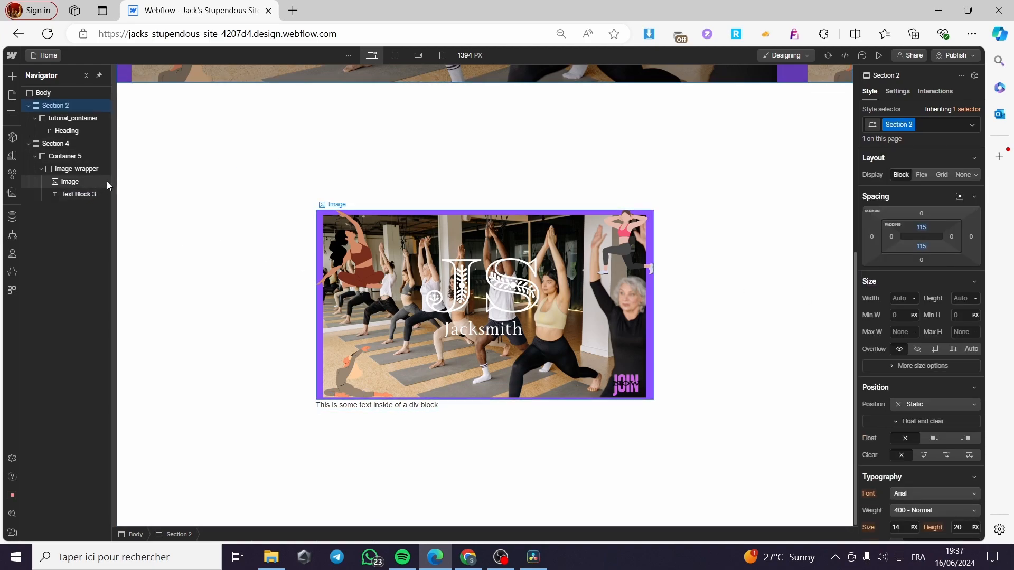
Set image-wrapper to a Flex layout with its content centered on both axes
click(62, 173)
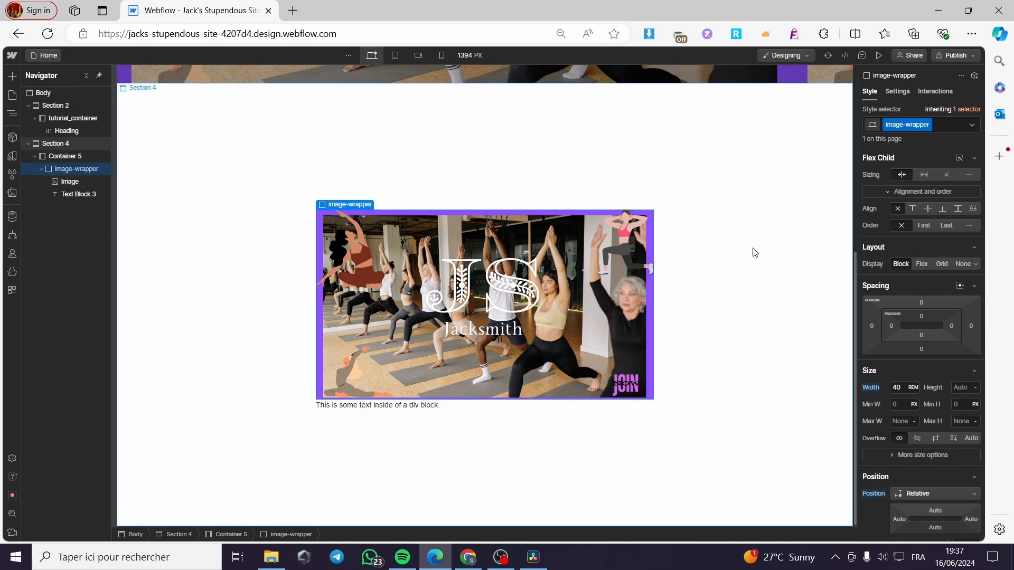
click(922, 265)
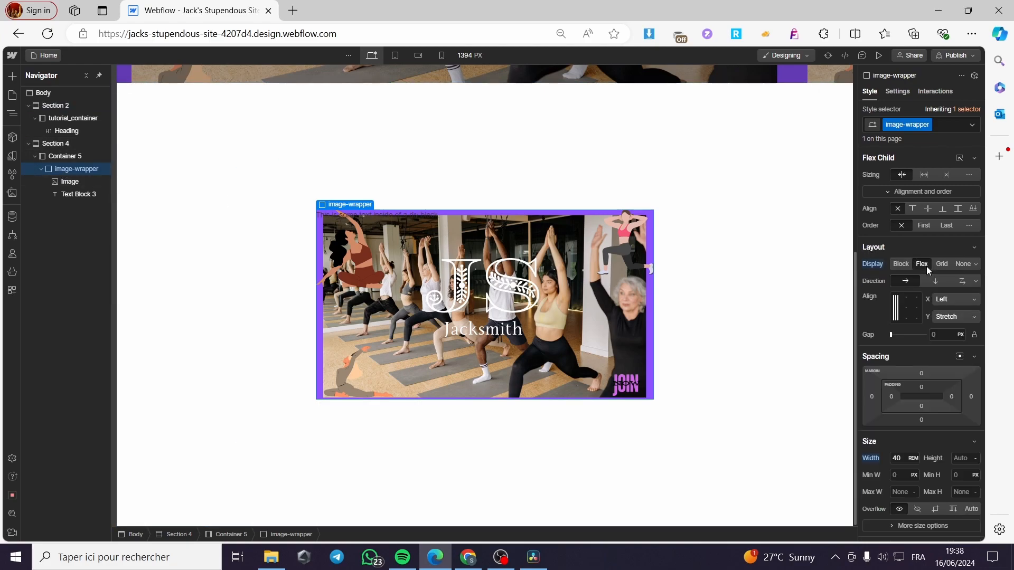
click(906, 308)
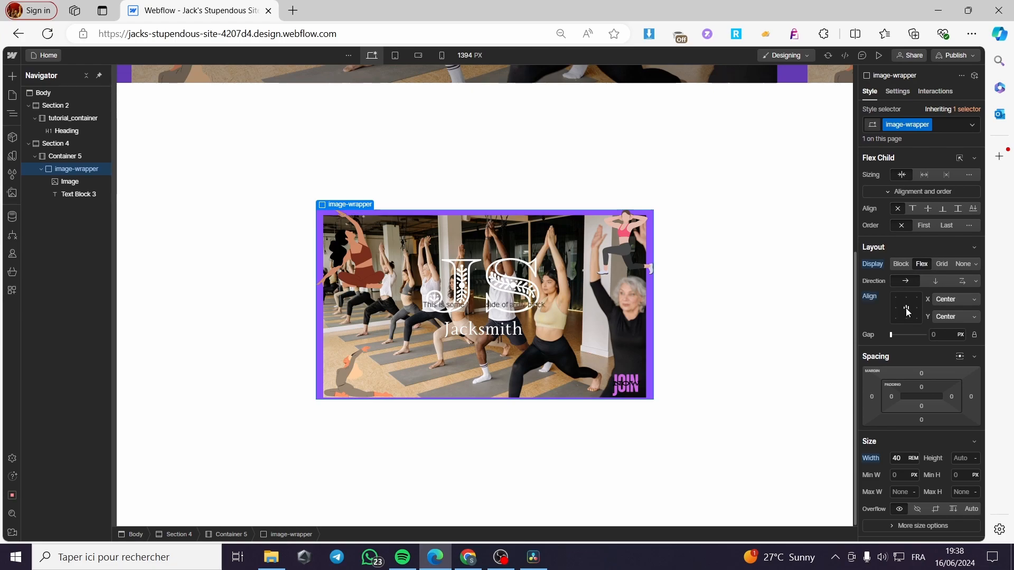
Set the color of the overlay text block in image-wrapper to red #fc0000 and its font size to 30 px
click(523, 309)
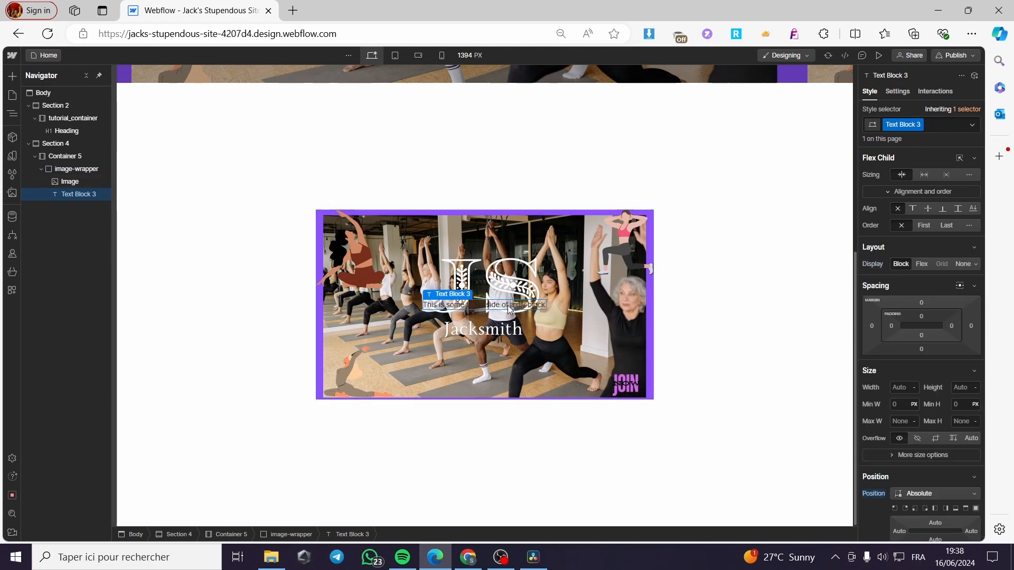
scroll(938, 342, down, 6)
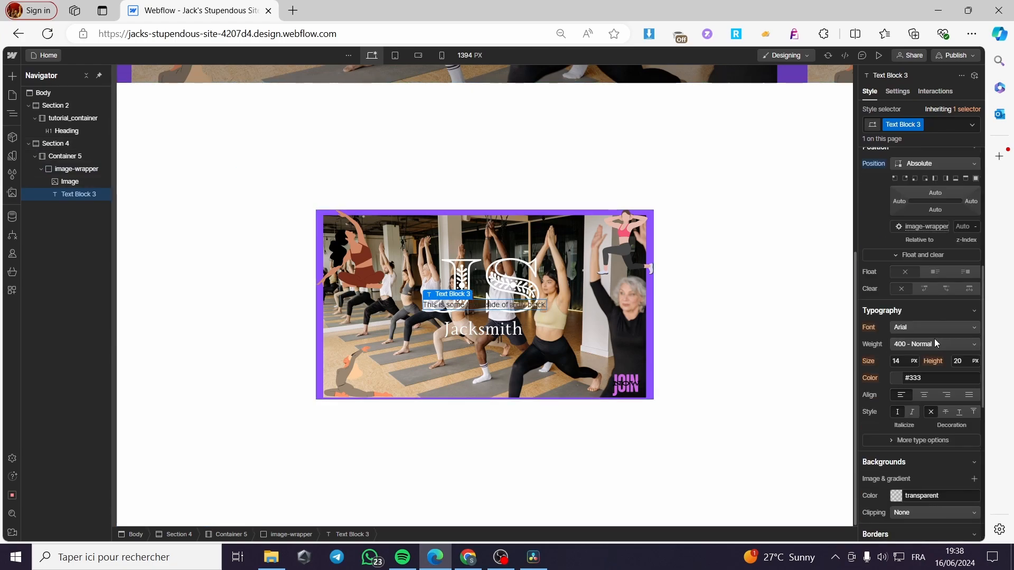
scroll(936, 337, down, 3)
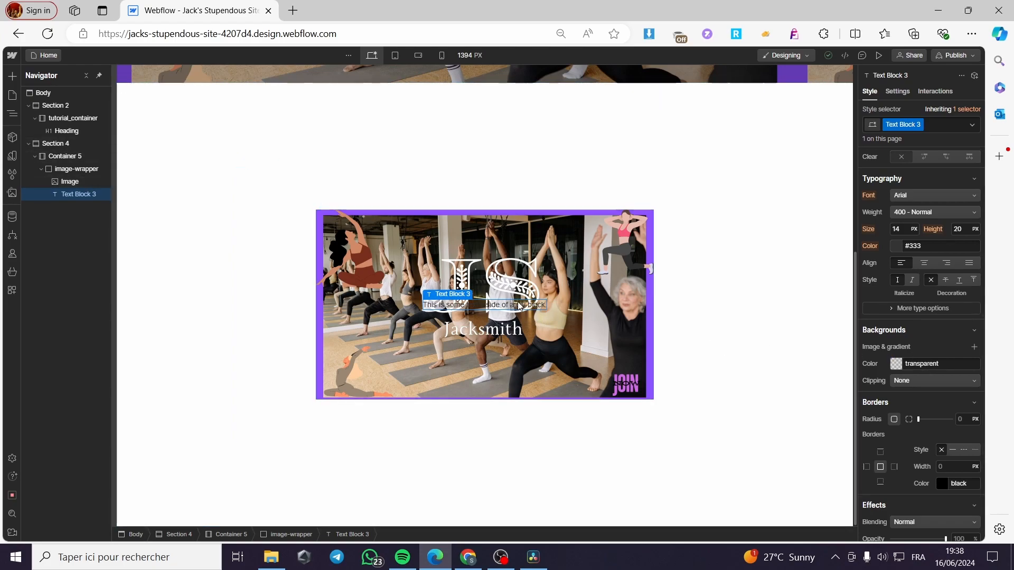
scroll(958, 353, up, 4)
scroll(959, 353, down, 6)
scroll(958, 353, down, 2)
scroll(958, 353, up, 6)
scroll(958, 353, down, 1)
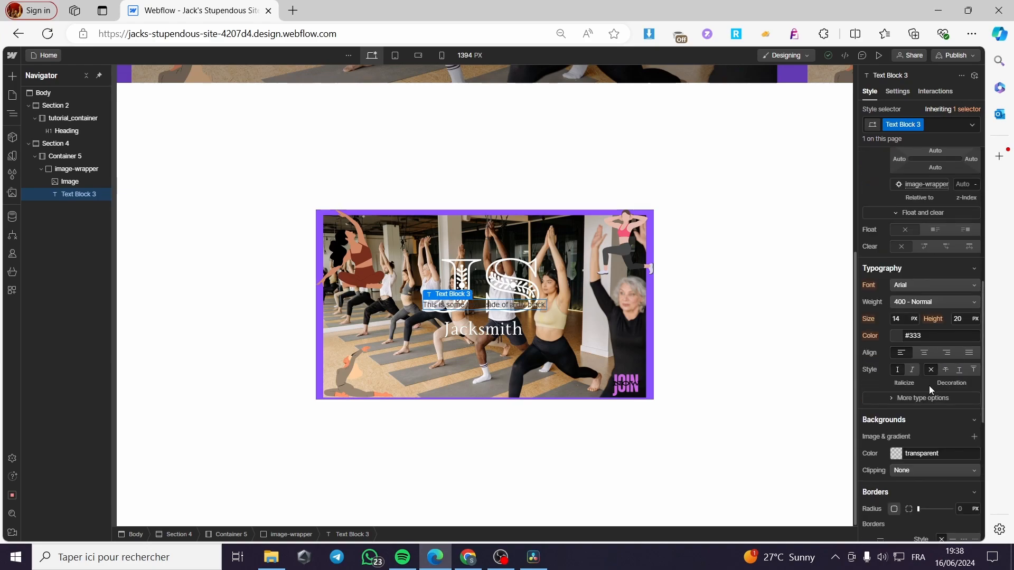
click(897, 336)
drag(965, 365, 985, 355)
click(876, 336)
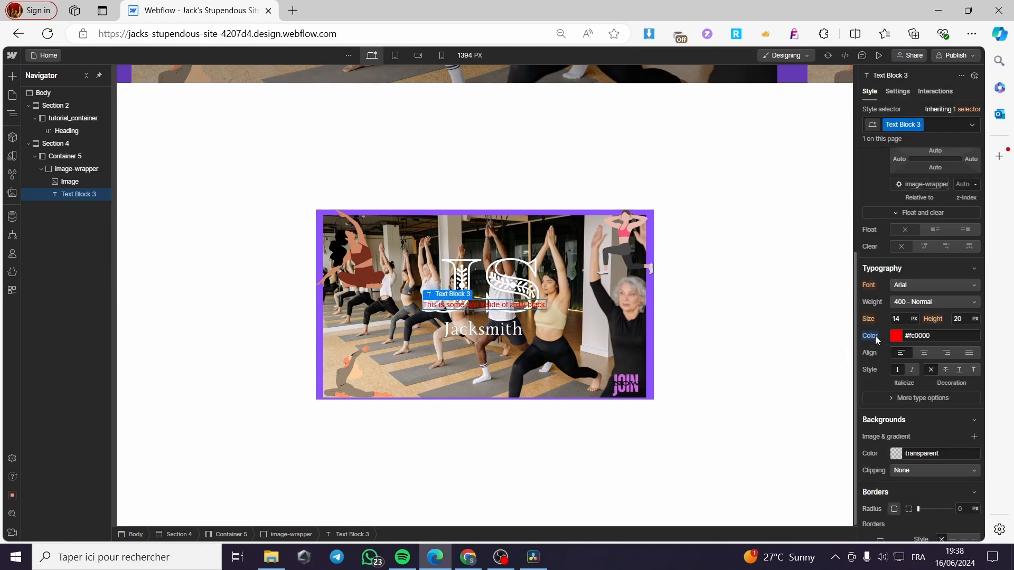
drag(906, 318, 901, 320)
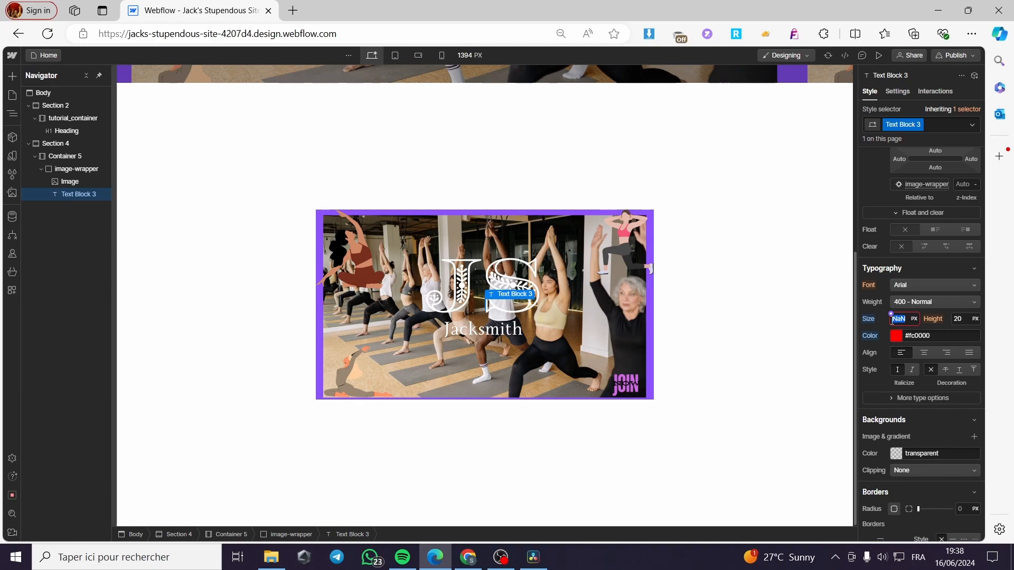
click(777, 335)
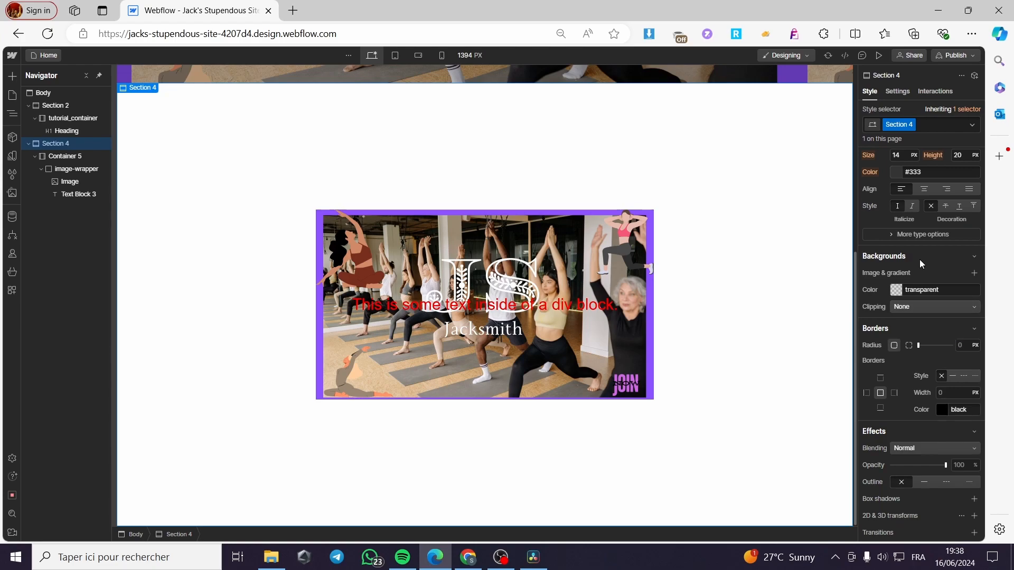
Set the typography of Section 4 to the Oswald font with a 700 - Bold weight
scroll(924, 248, up, 1)
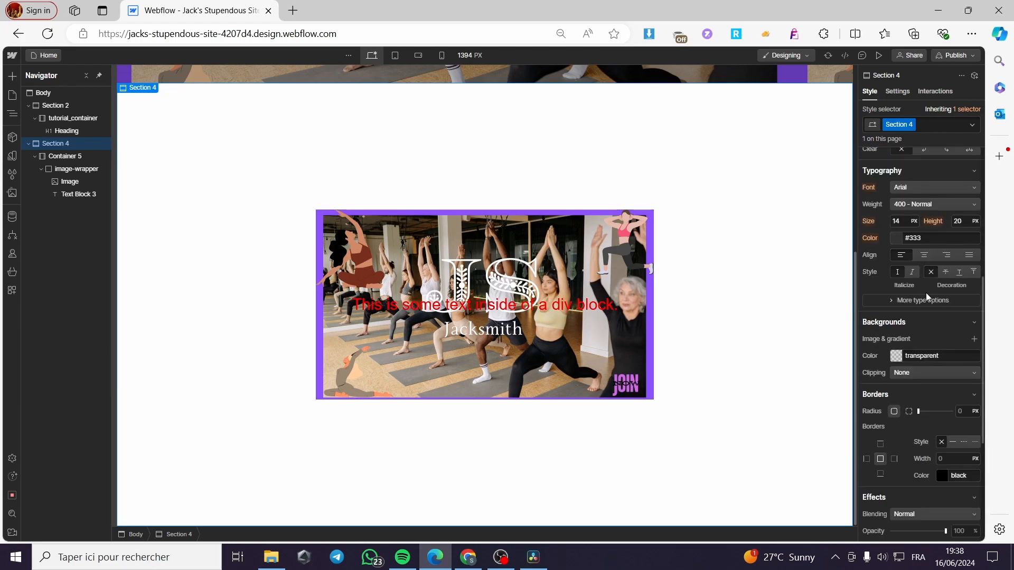
click(942, 203)
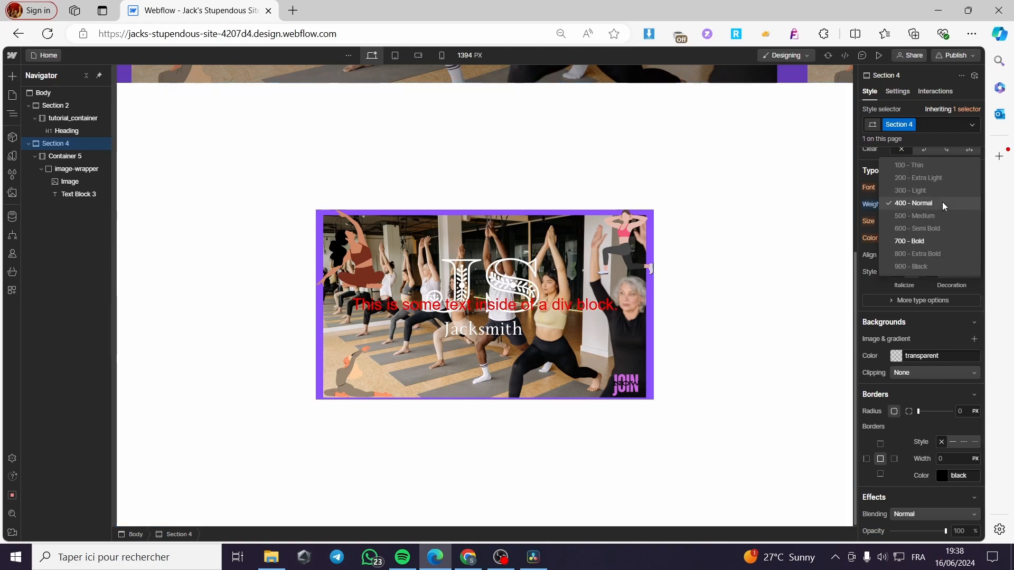
click(934, 242)
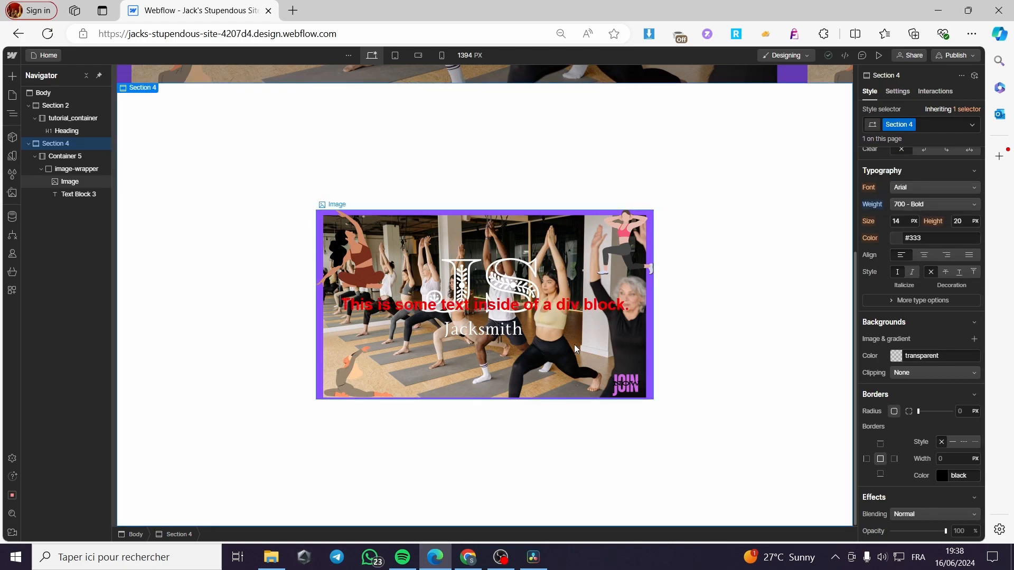
click(936, 188)
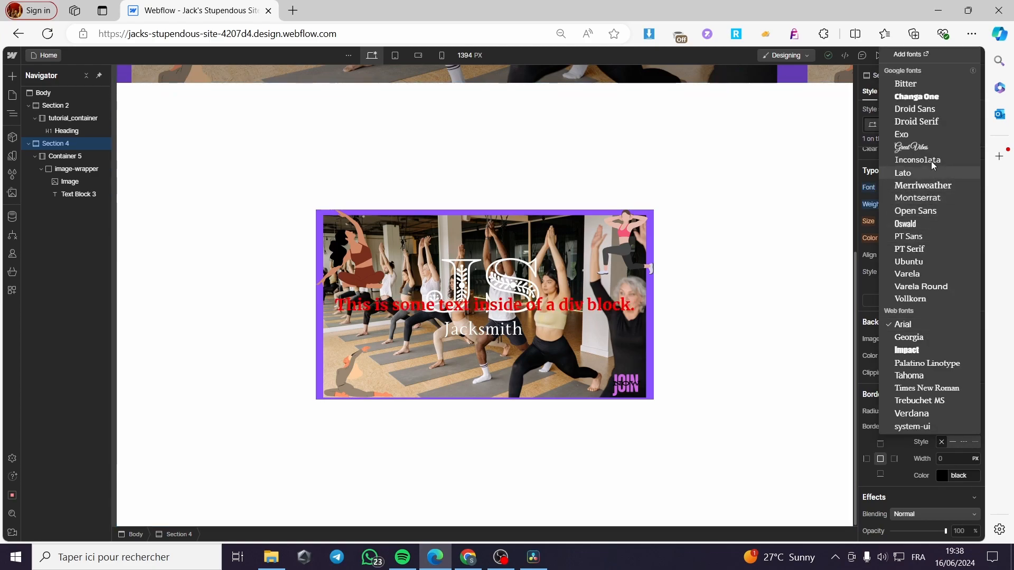
click(948, 222)
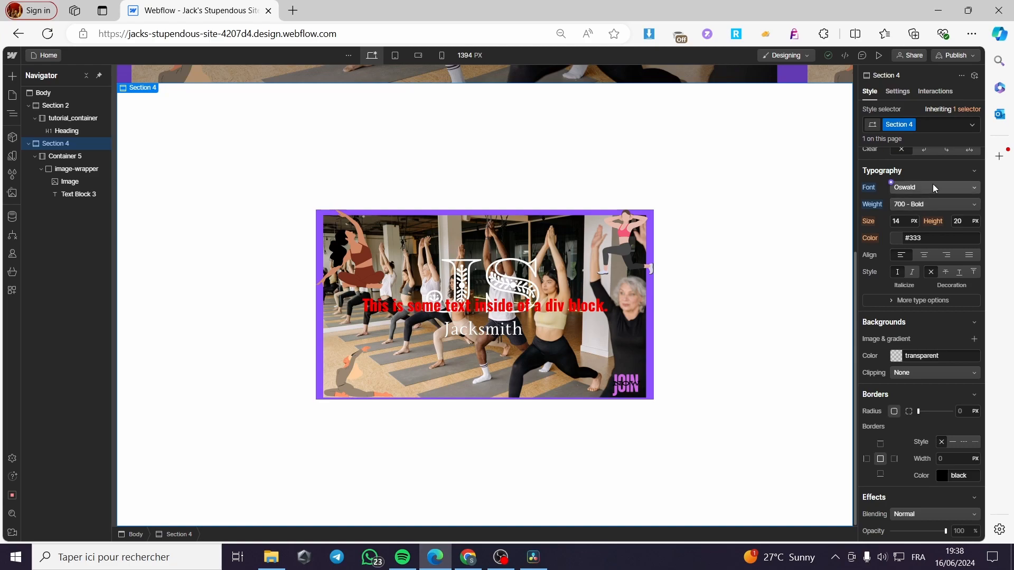
Set the font color of Section 4 to near-white #fcfcfc
click(900, 239)
click(867, 254)
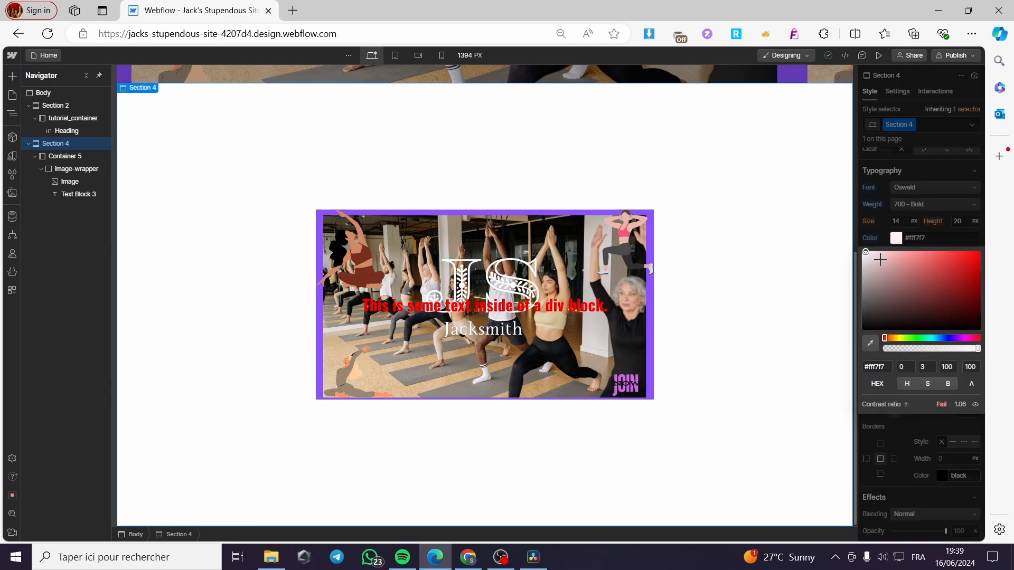
drag(880, 258, 857, 258)
Change the font color of the overlay text block in image-wrapper to white
click(555, 306)
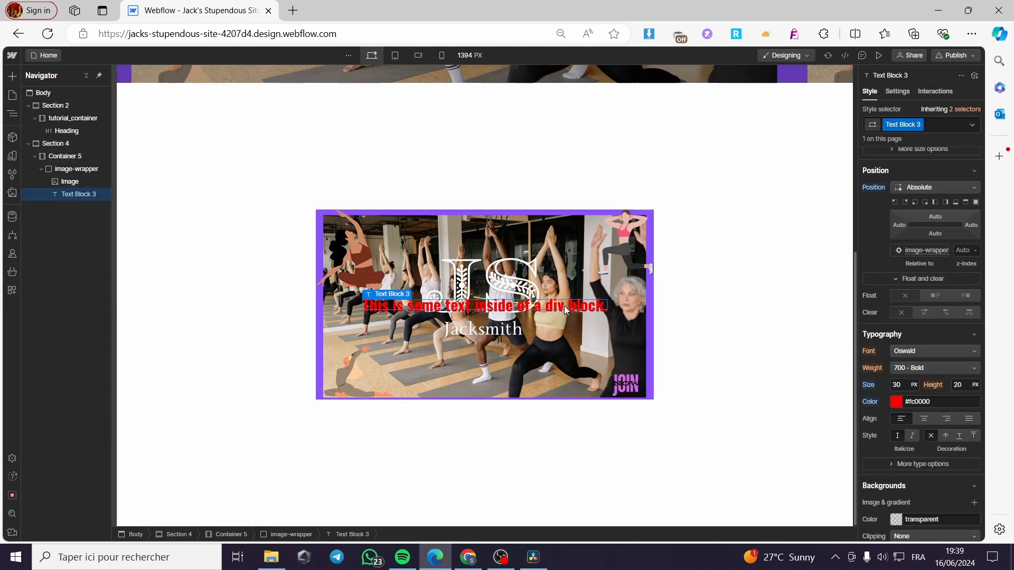
click(896, 401)
drag(898, 253, 863, 212)
click(863, 211)
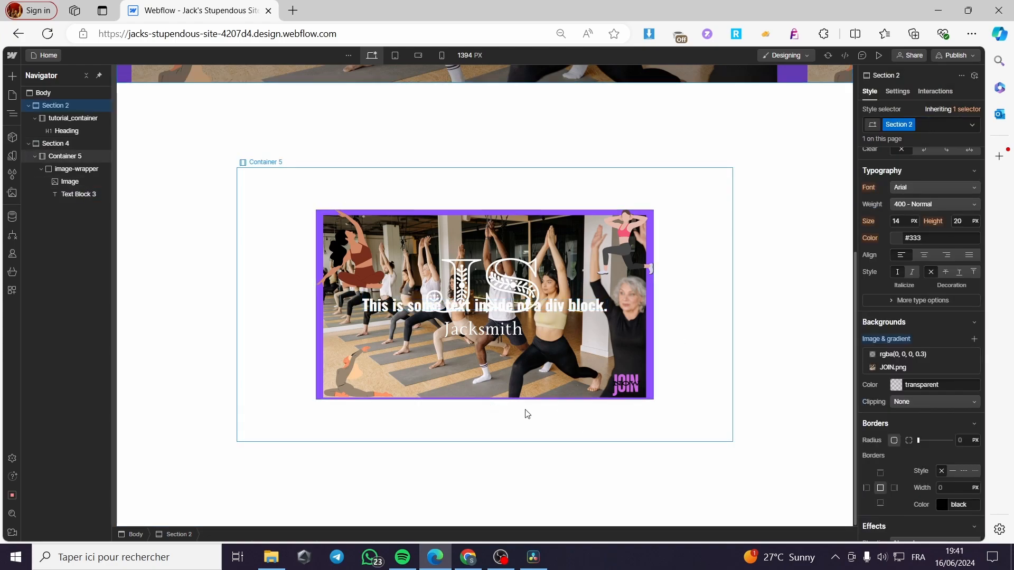
Add a Div Block inside image-wrapper, after the text block
scroll(547, 309, up, 5)
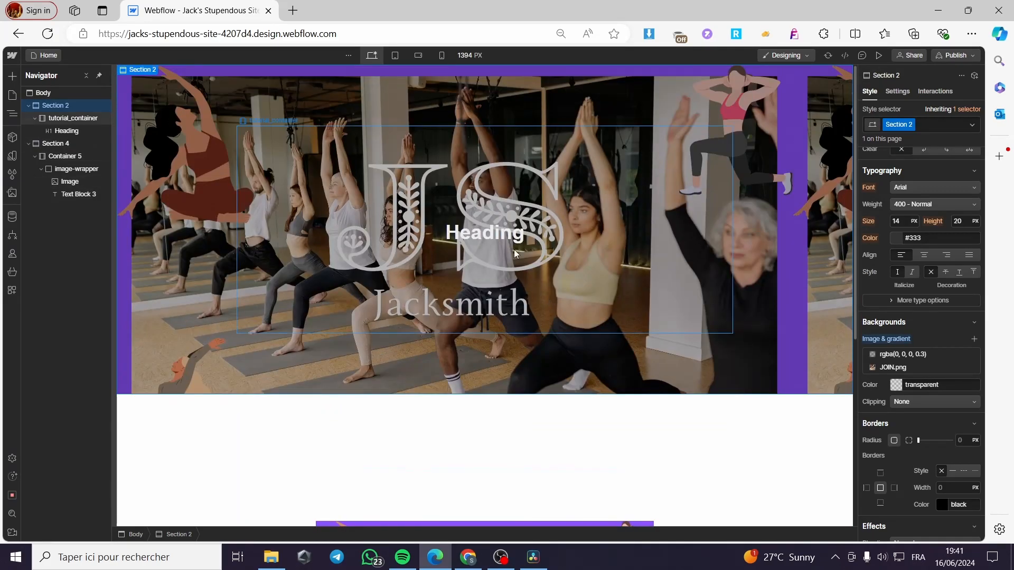
scroll(491, 242, down, 5)
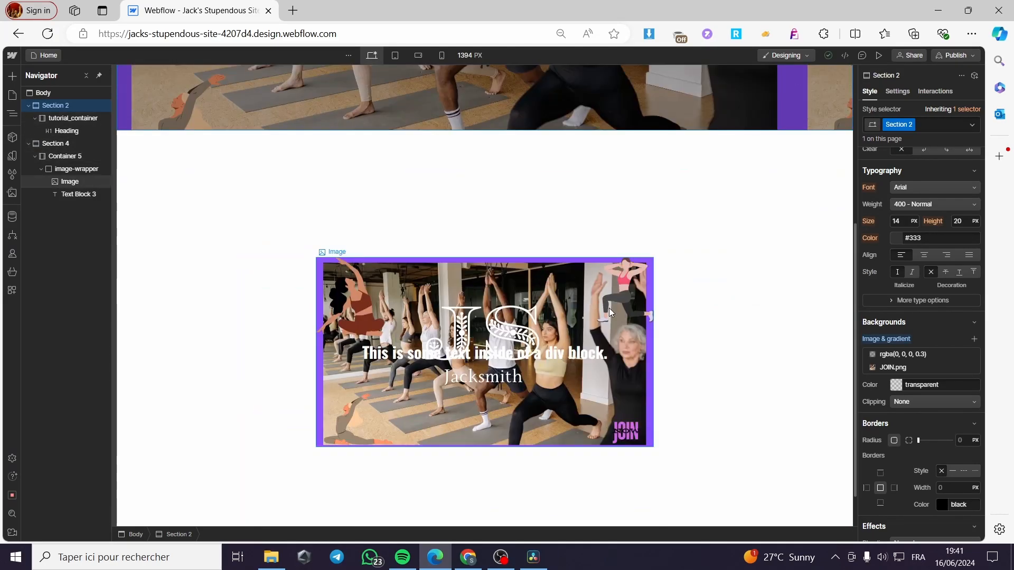
click(80, 167)
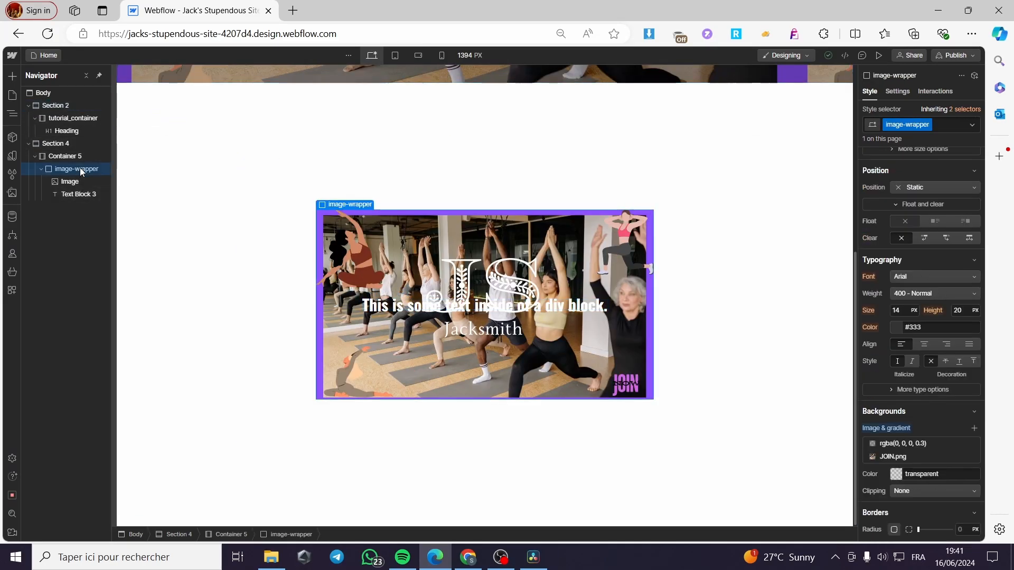
click(12, 77)
click(54, 114)
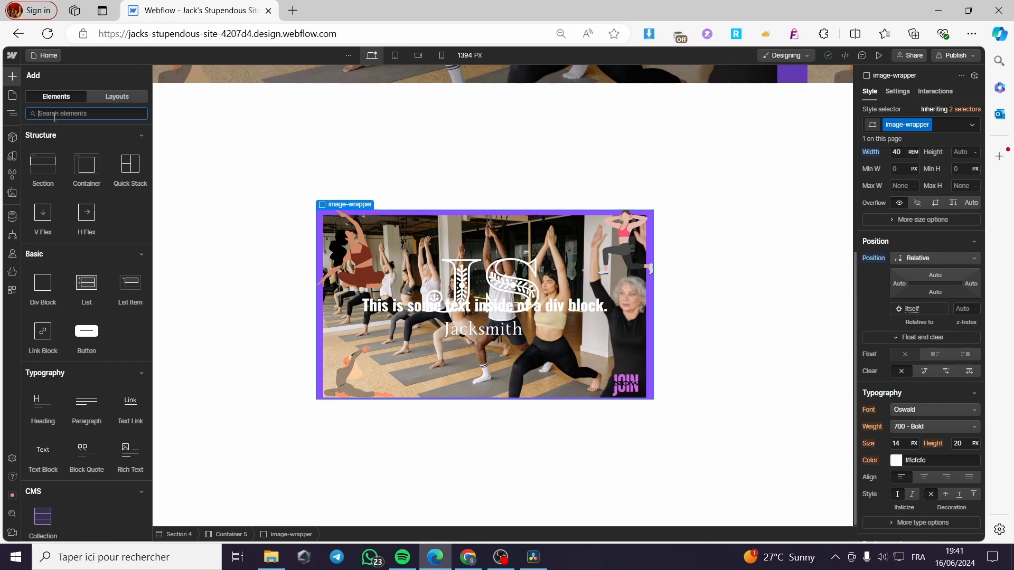
text(d)
click(48, 157)
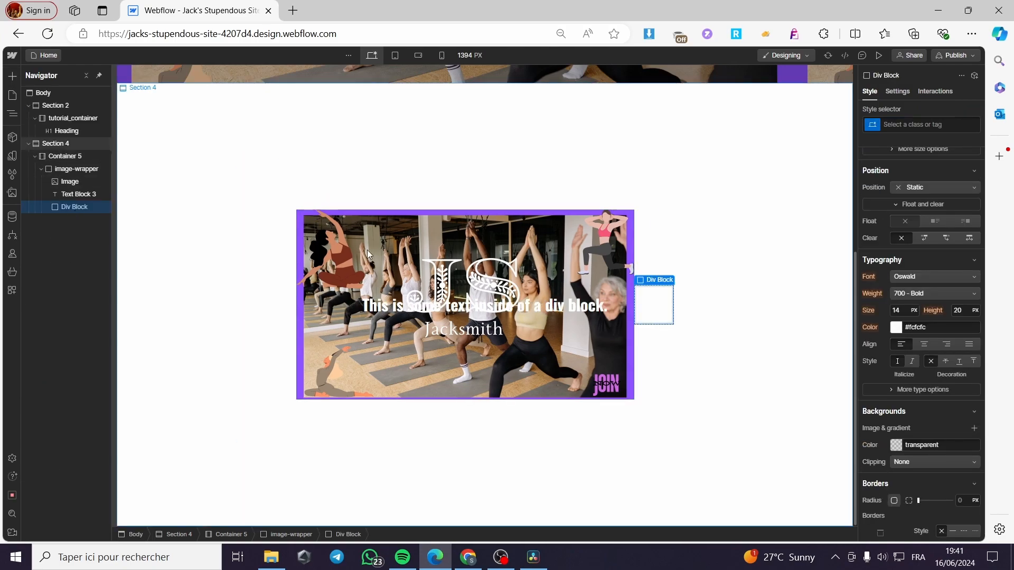
Set the width of the new div block in image-wrapper to 100%
scroll(944, 334, down, 1)
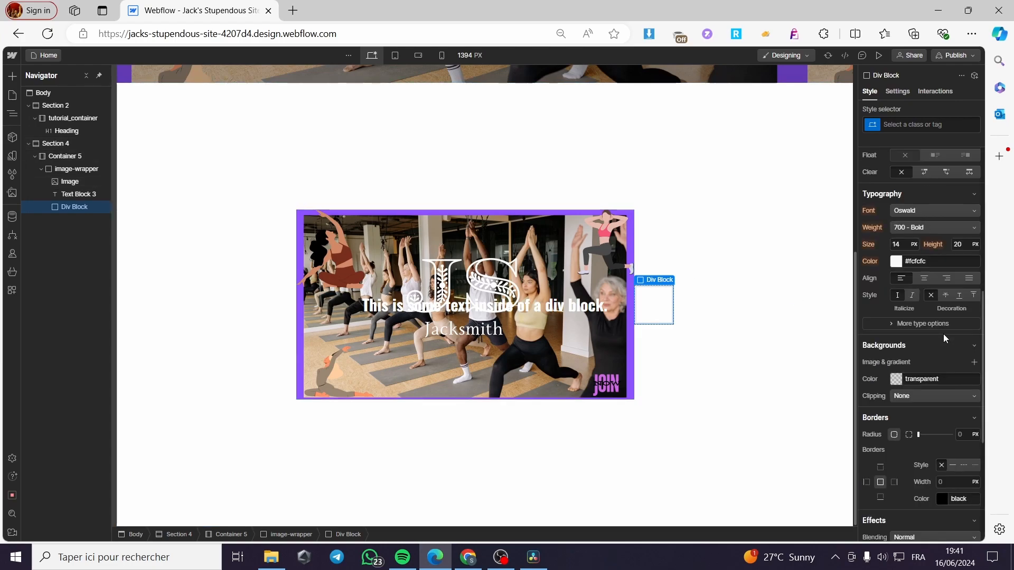
scroll(944, 344, up, 4)
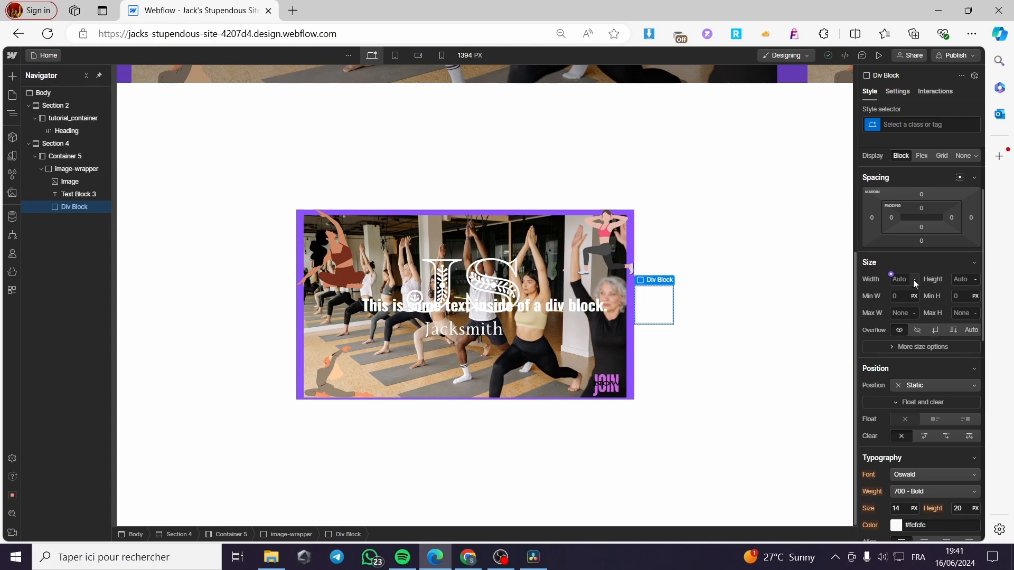
click(914, 280)
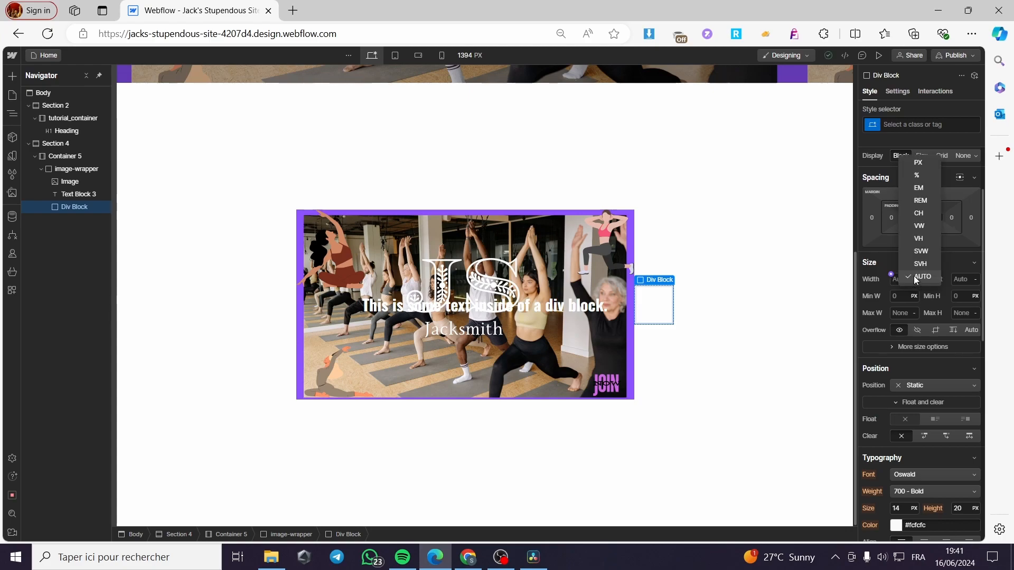
click(927, 176)
text(100)
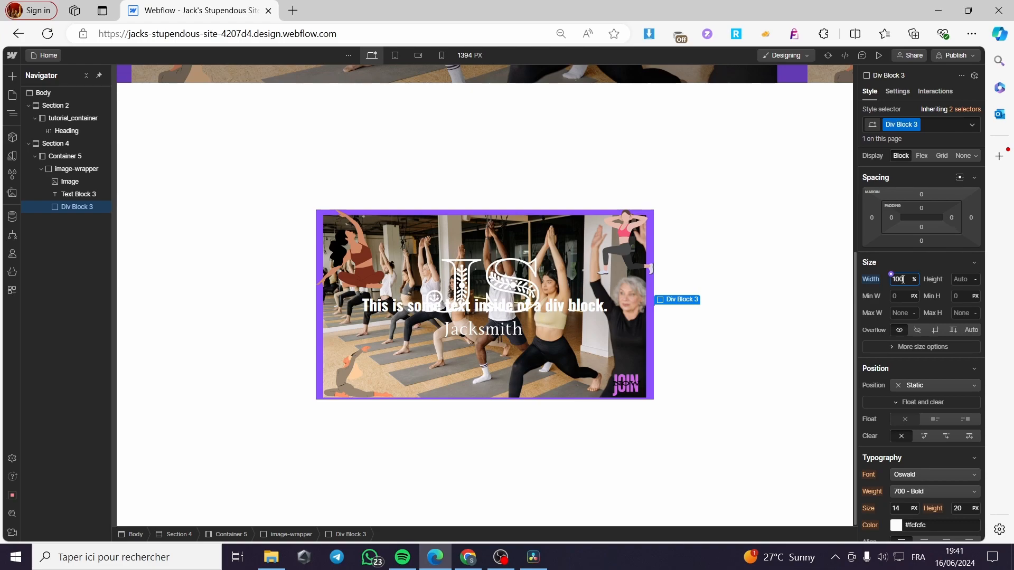
Set the height of the new div block in image-wrapper to 100%
click(968, 278)
click(976, 279)
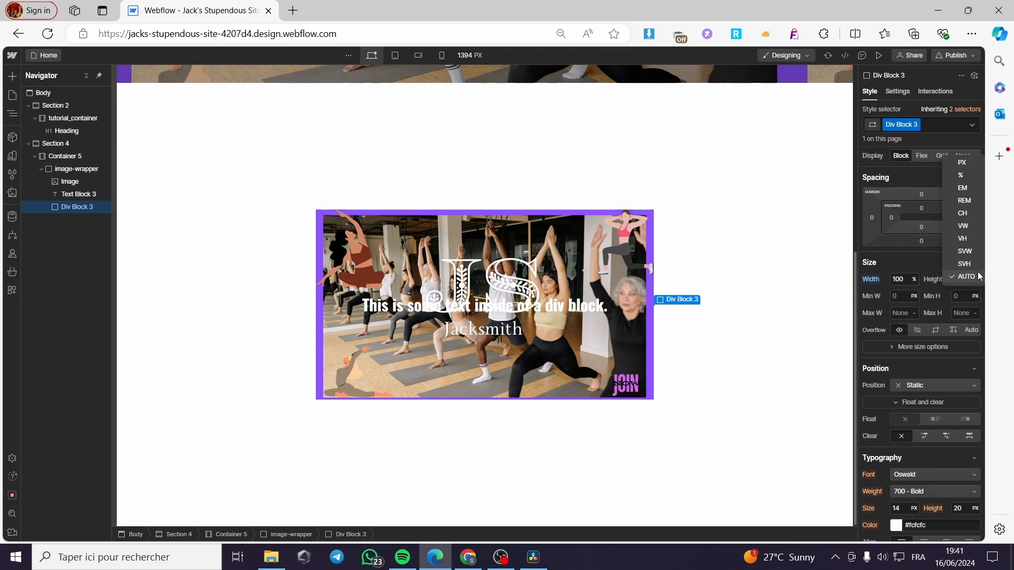
click(977, 175)
click(962, 282)
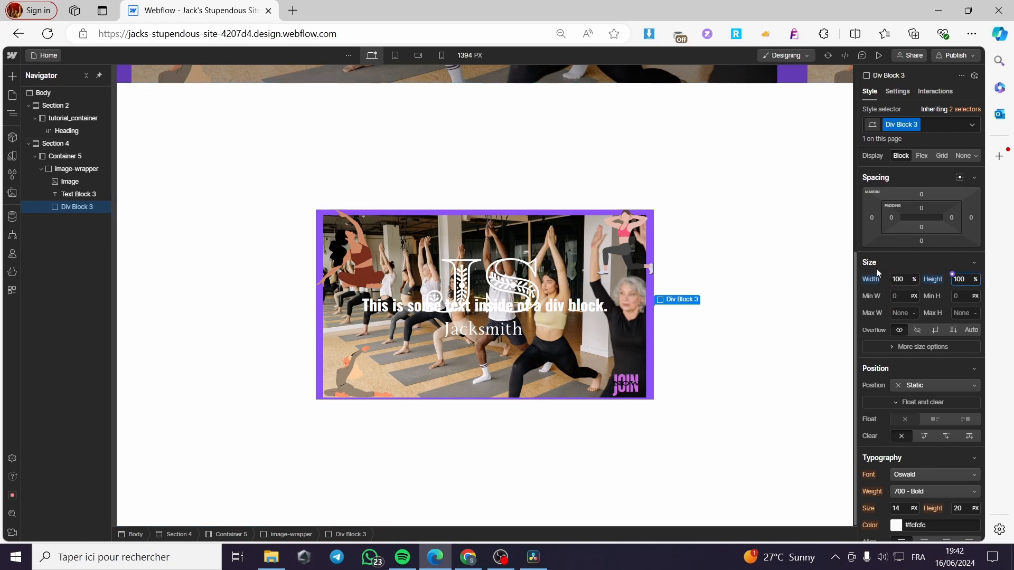
Set the position of the new div block to Absolute, relative to image-wrapper
click(933, 263)
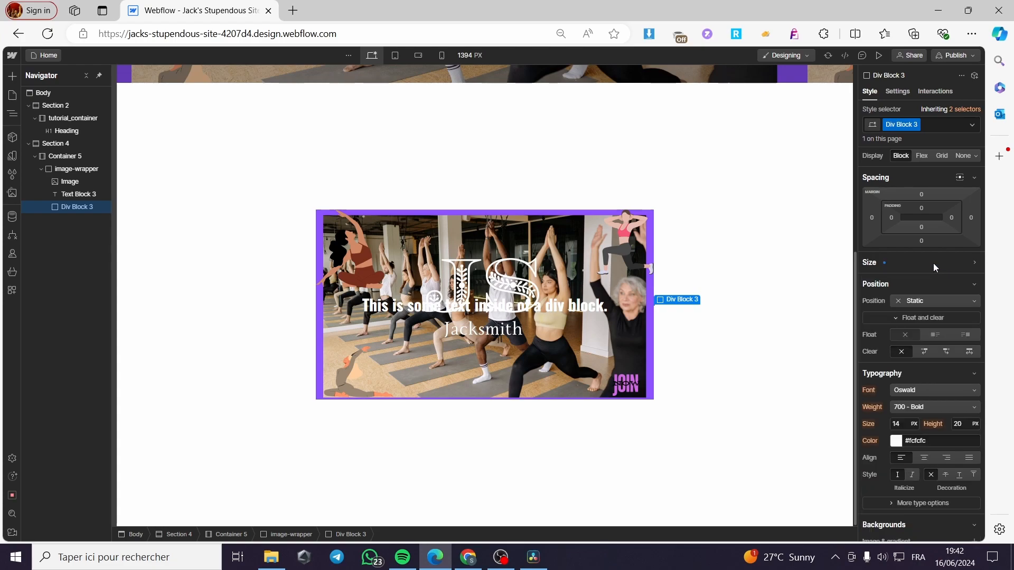
click(975, 263)
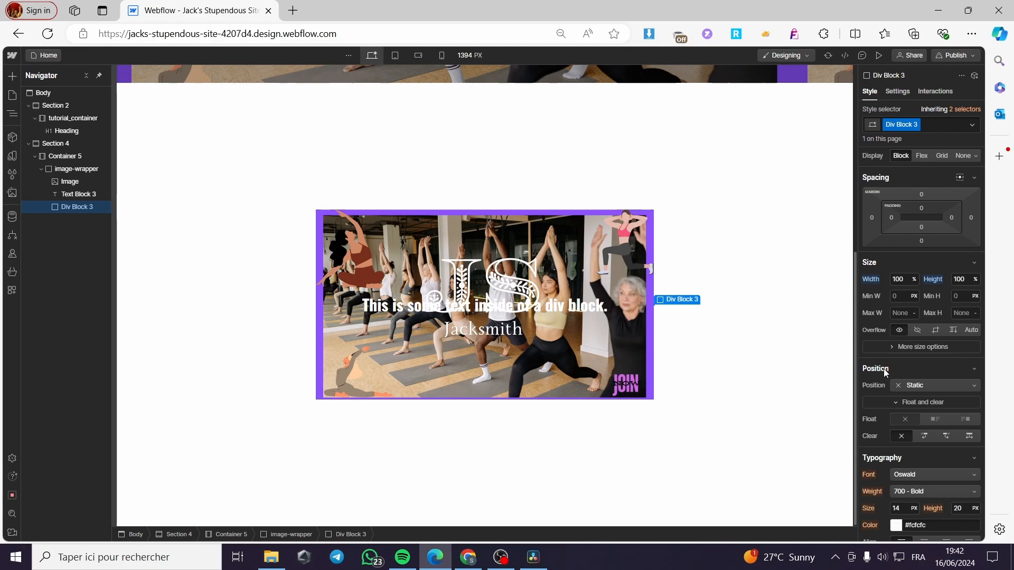
click(977, 386)
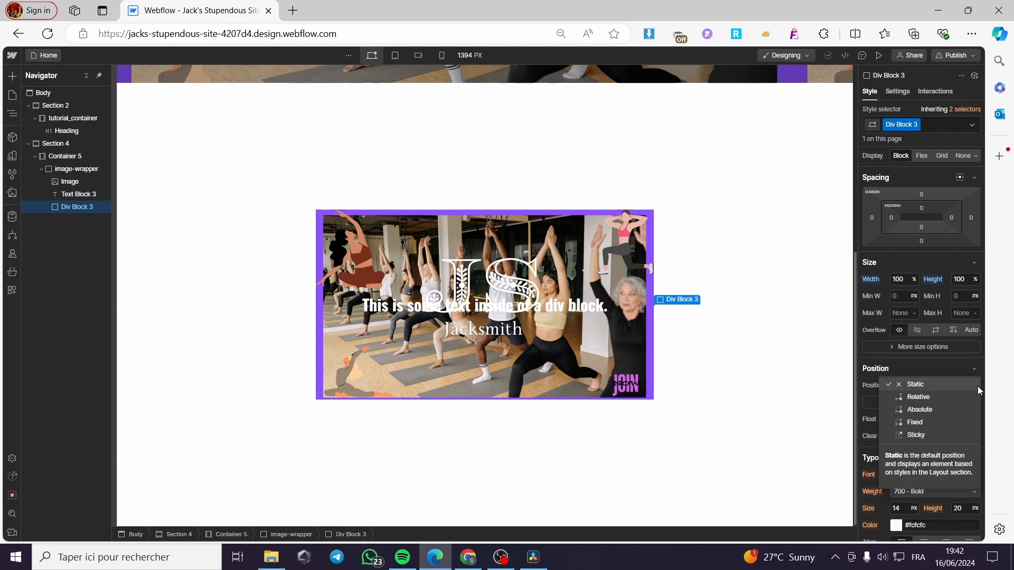
click(931, 410)
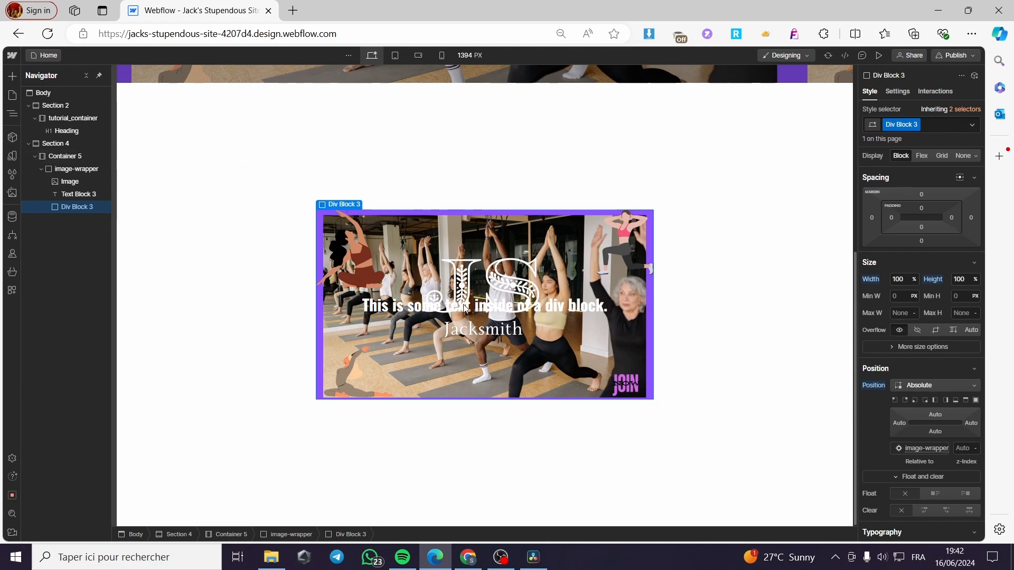
Set the background color of the absolute div block in image-wrapper to black #000000
scroll(943, 365, down, 5)
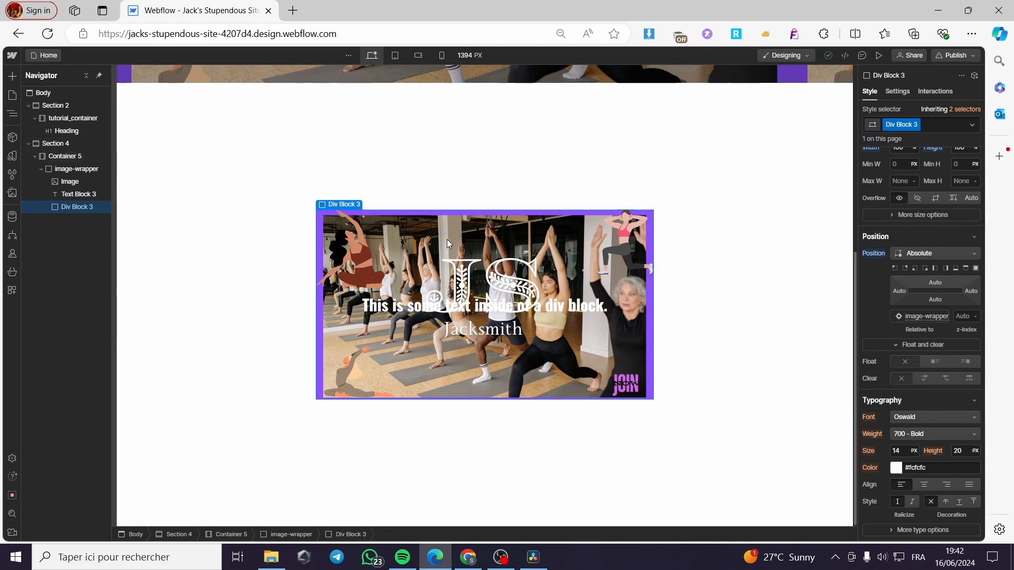
scroll(965, 397, down, 2)
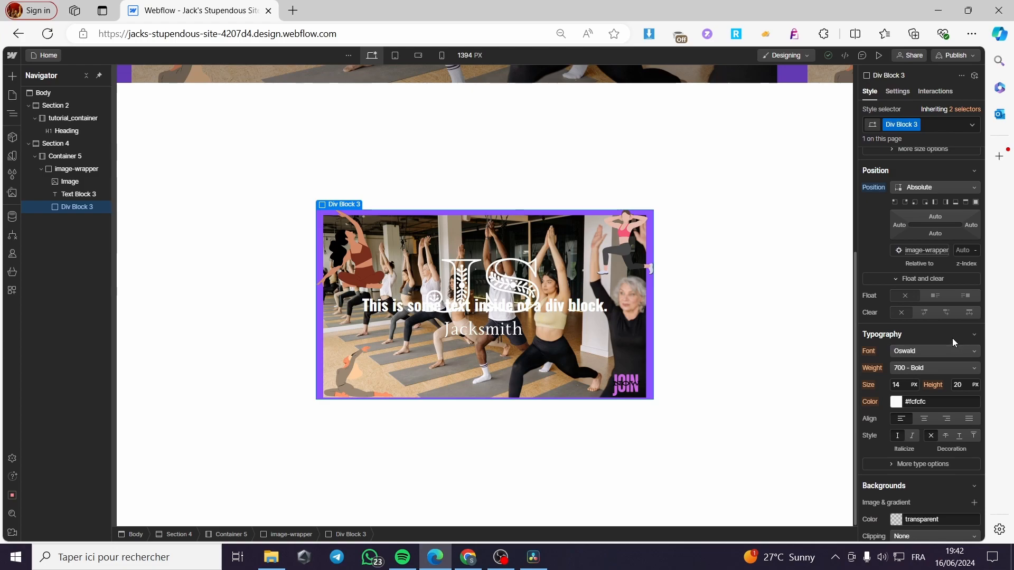
scroll(952, 342, down, 2)
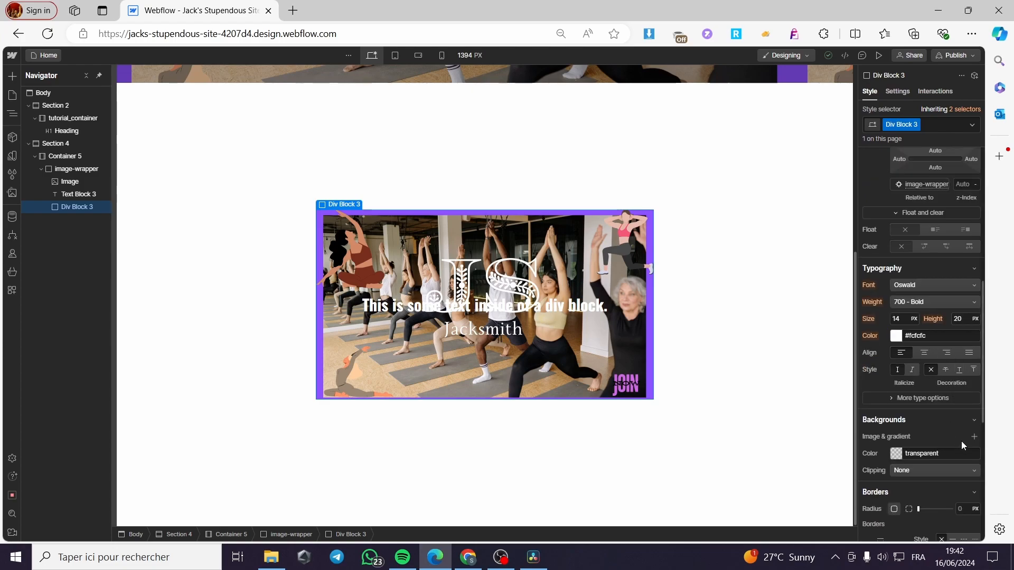
click(897, 456)
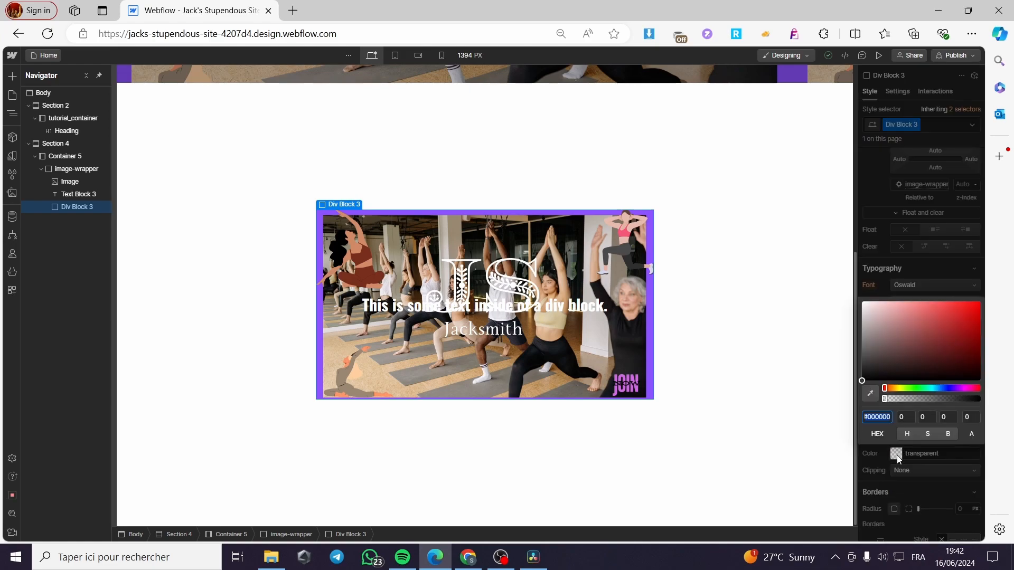
click(863, 377)
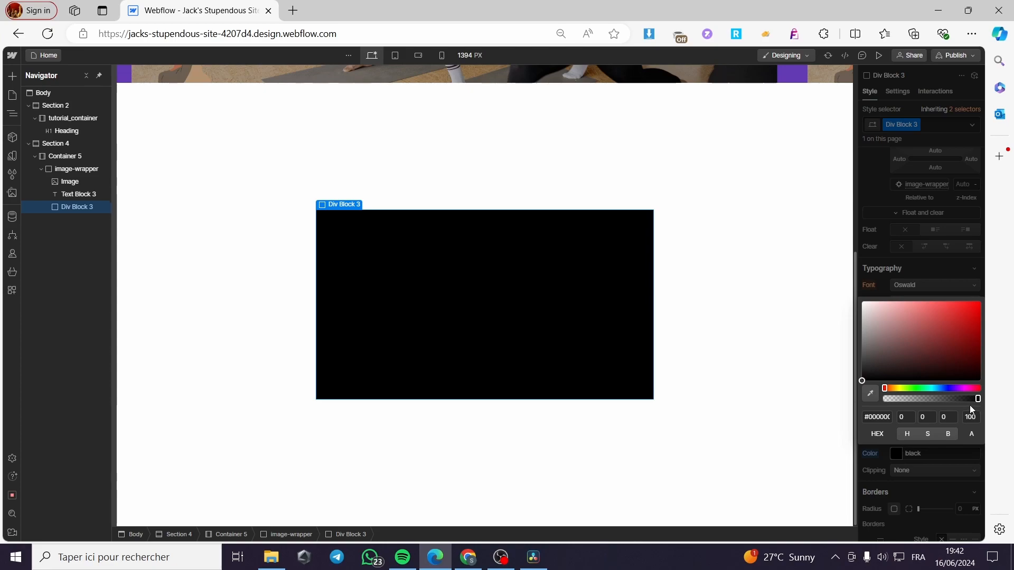
Lower the opacity of the black background on the absolute div block in image-wrapper to 35%
drag(978, 399, 916, 406)
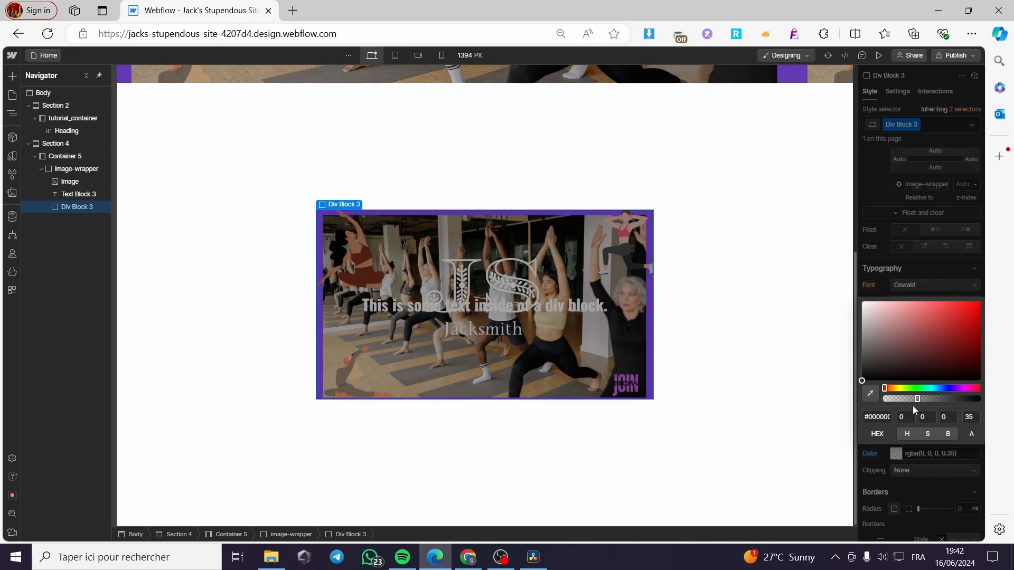
click(958, 471)
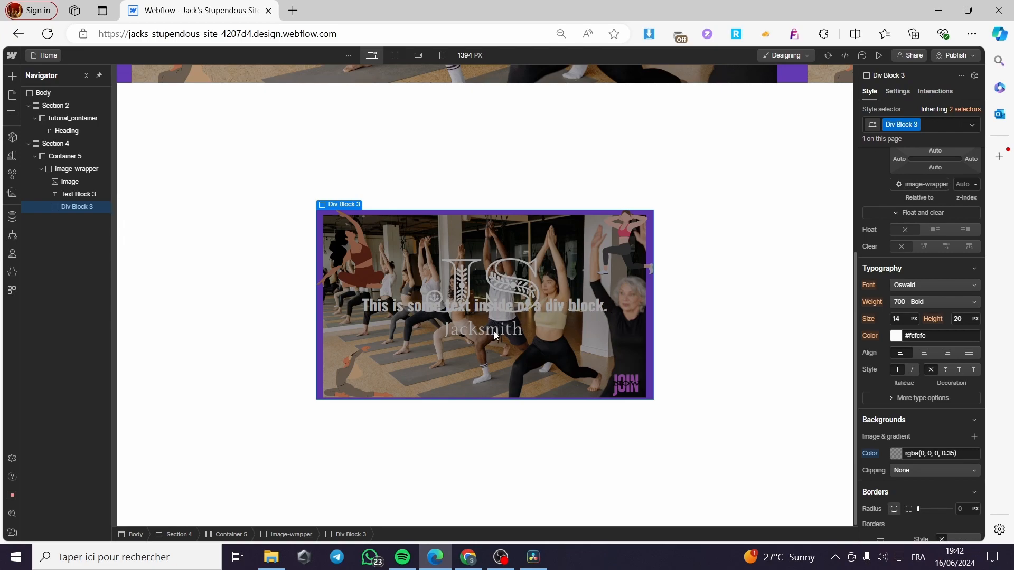
Set the z-index of the text block in image-wrapper to 1 so it sits above the dark overlay
click(74, 194)
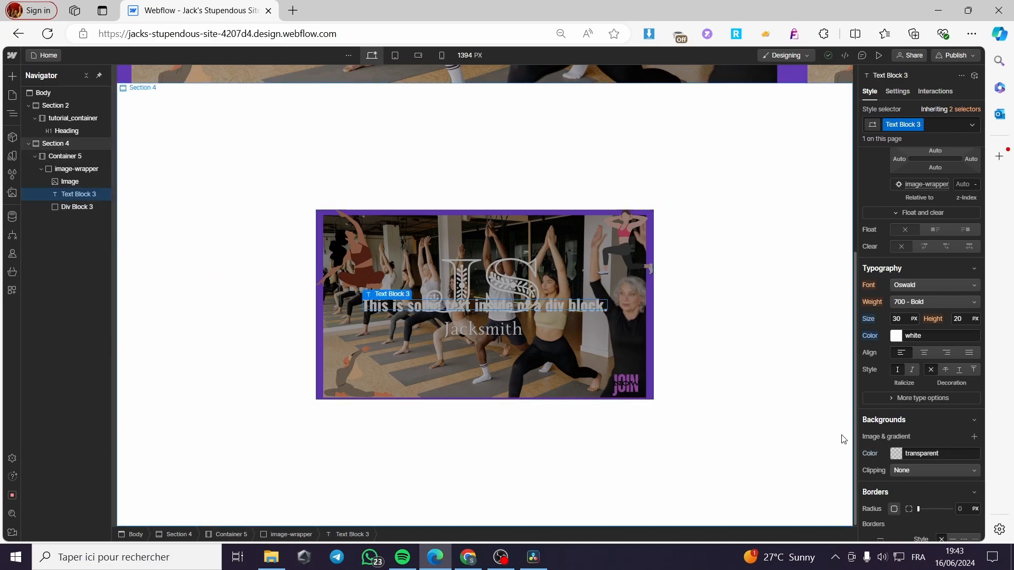
scroll(925, 399, down, 3)
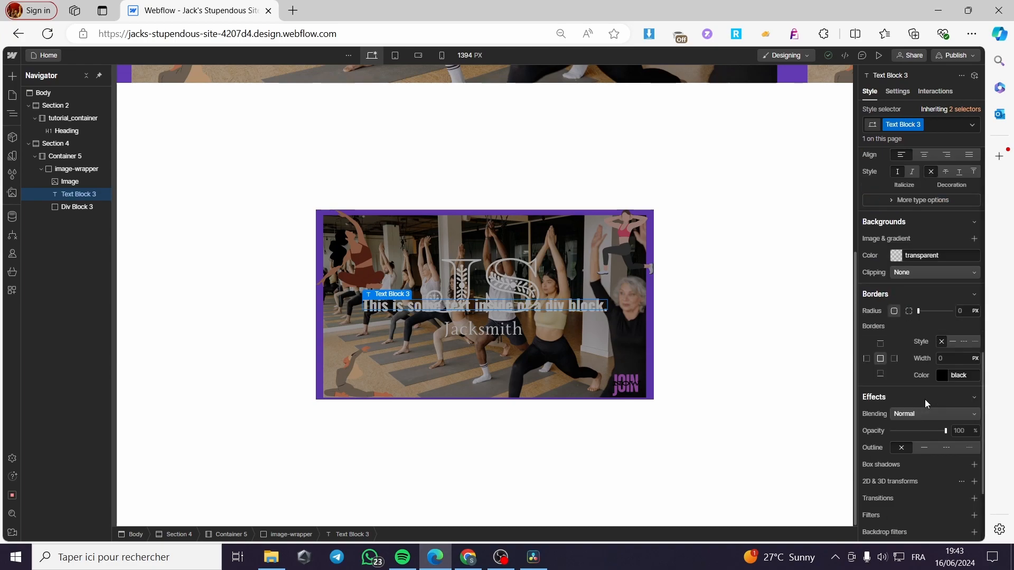
scroll(924, 399, up, 5)
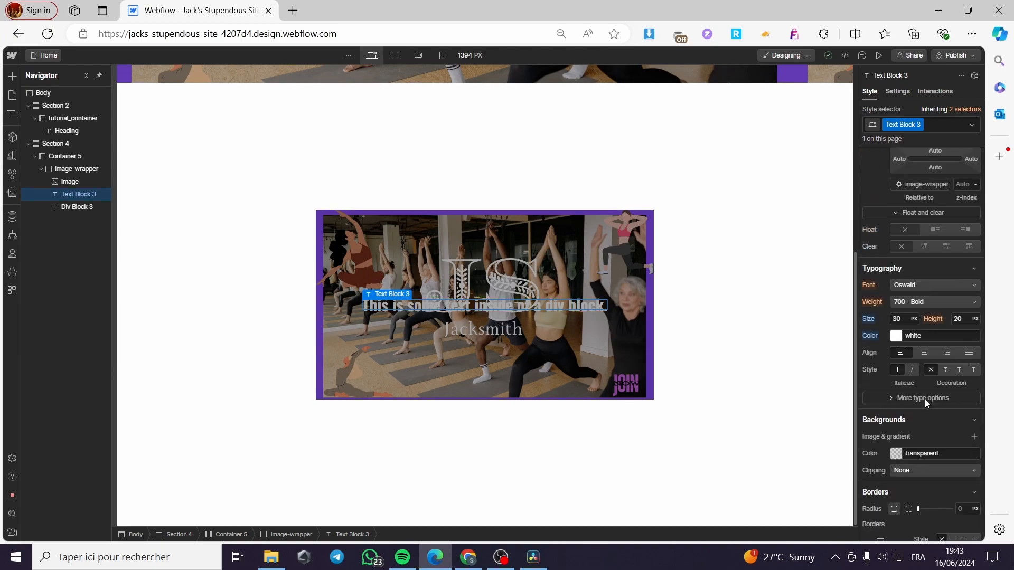
scroll(934, 379, up, 1)
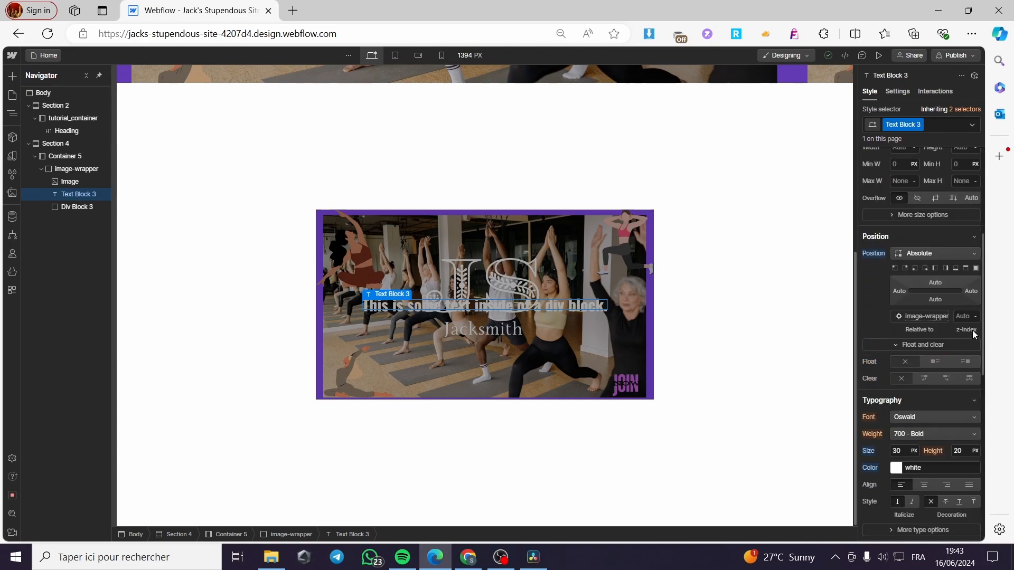
click(967, 317)
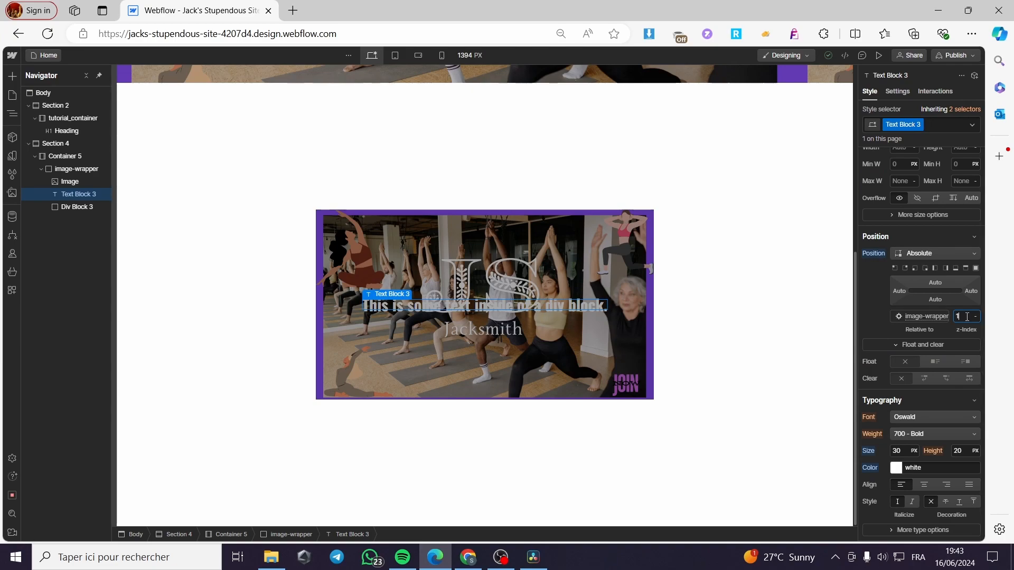
click(702, 350)
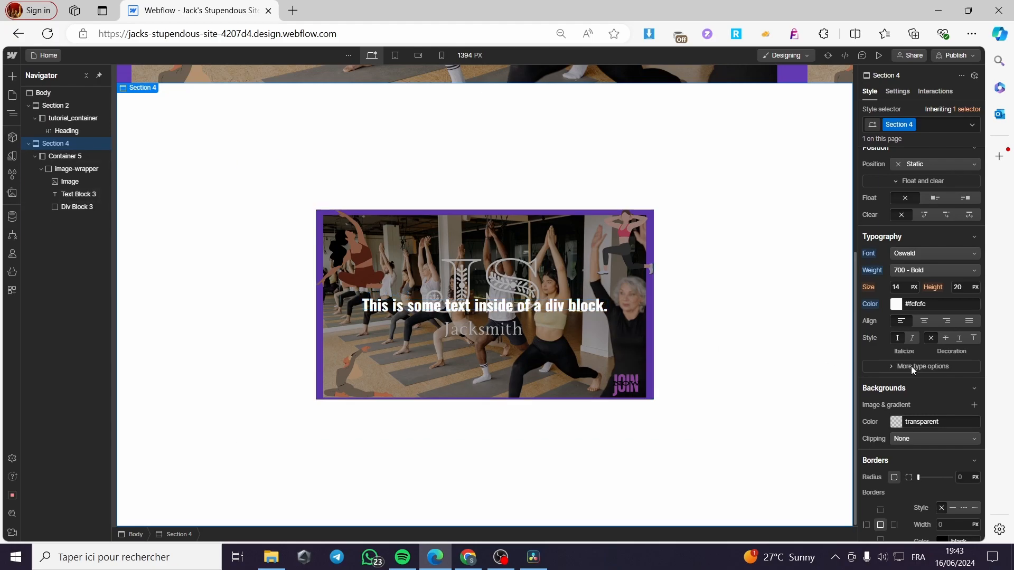
scroll(910, 366, down, 3)
scroll(844, 373, up, 5)
scroll(655, 285, down, 4)
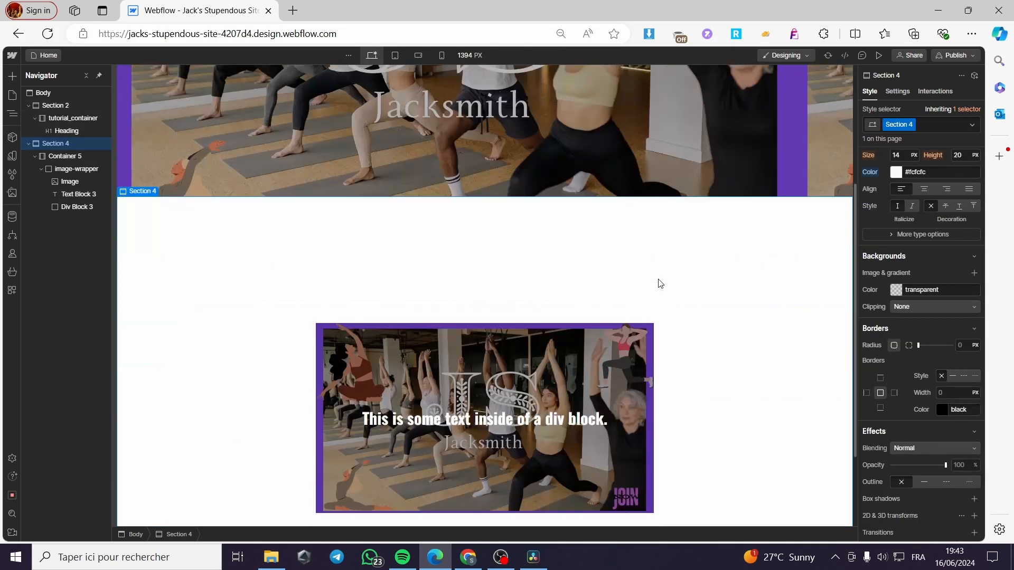
scroll(655, 284, down, 2)
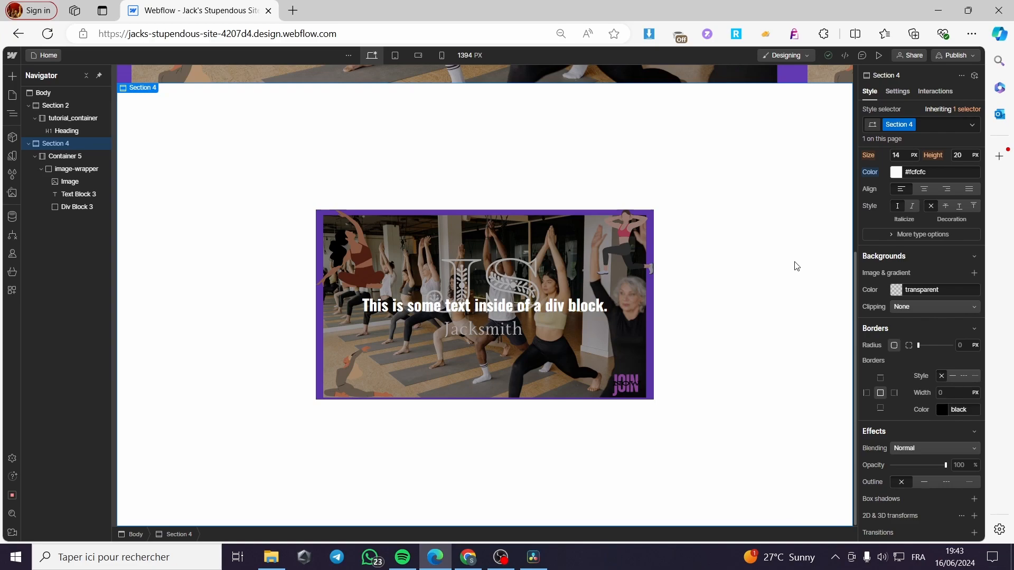